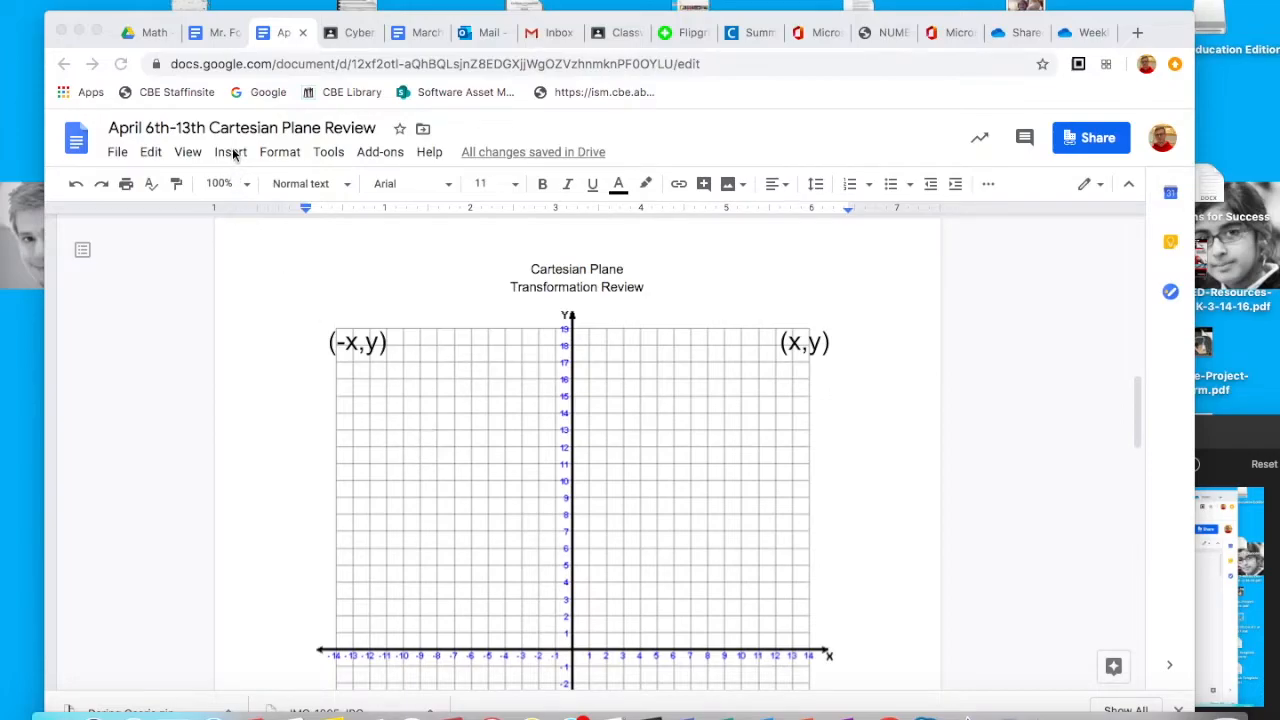
Step: Insert a new drawing with a text box reading "This Drawing is only a test" into the document
left_click(297, 310)
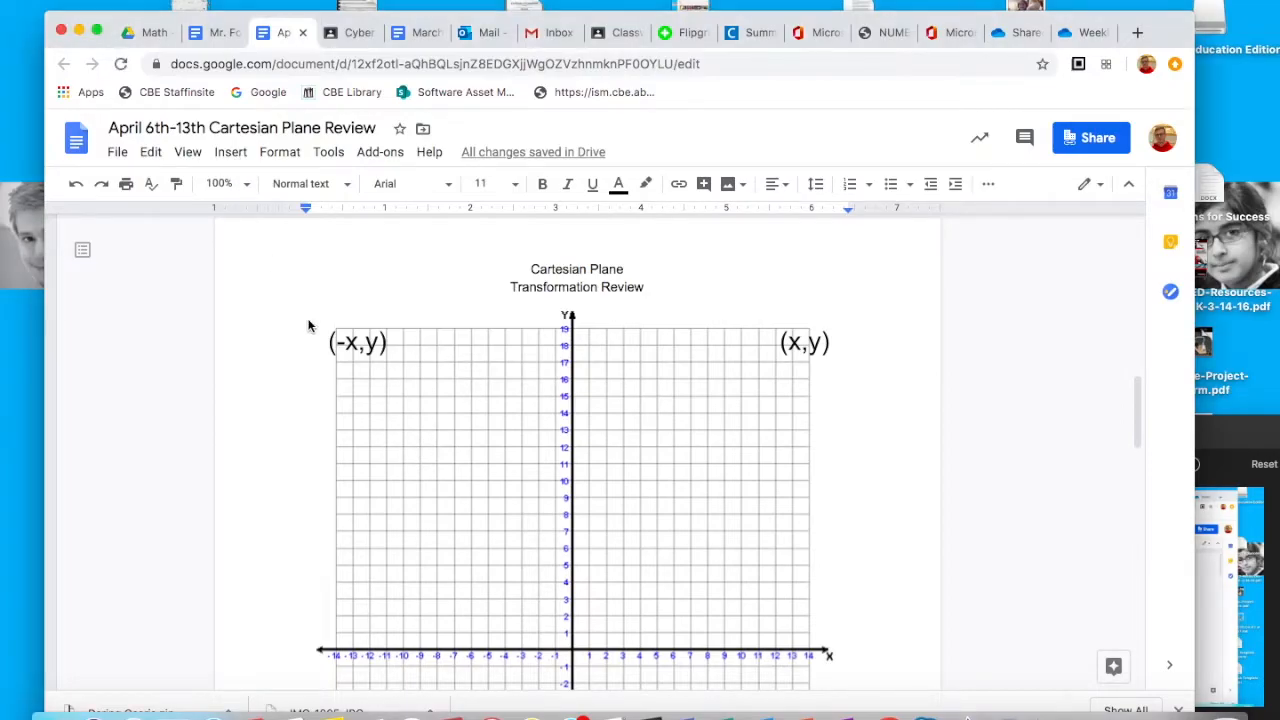
left_click(240, 156)
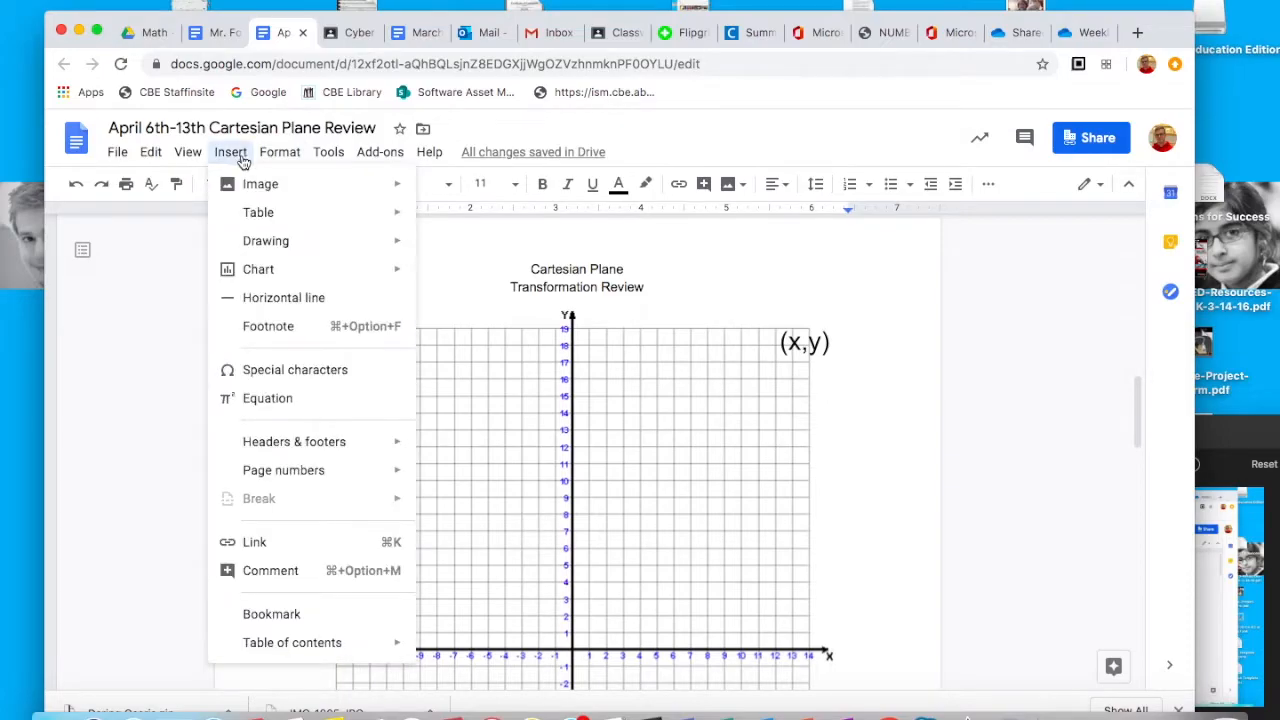
mouse_move(266, 253)
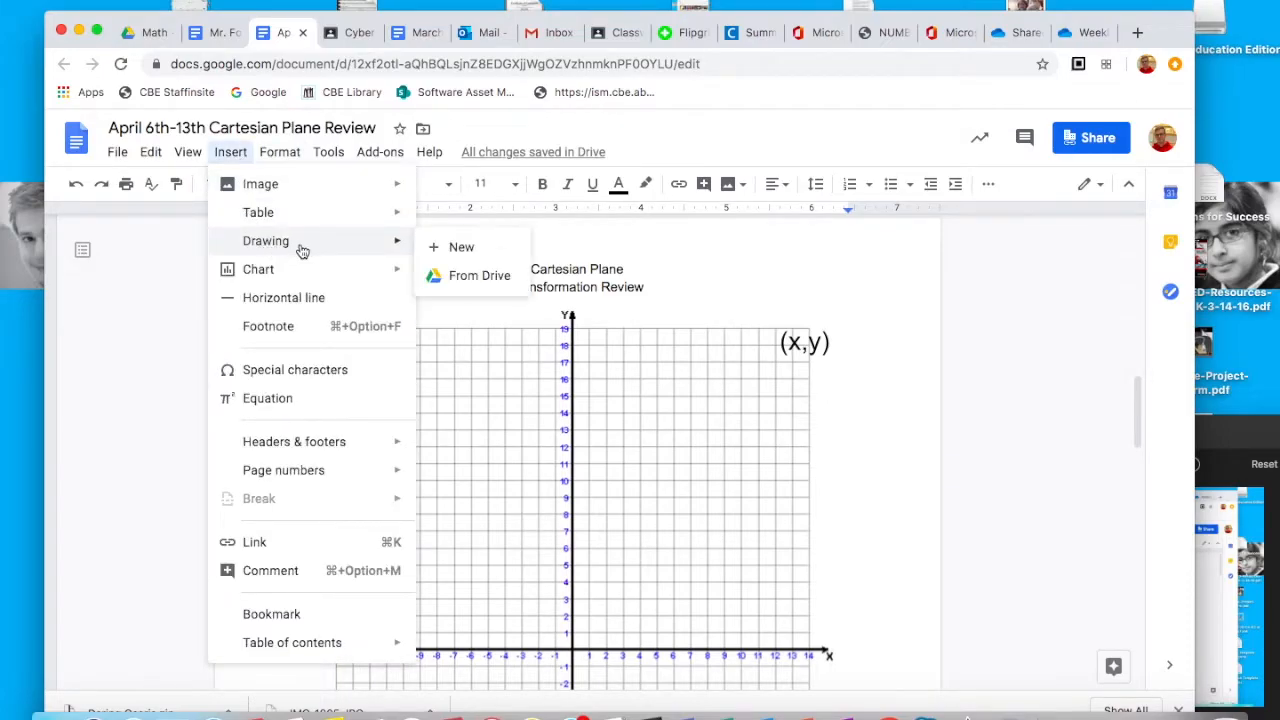
left_click(444, 248)
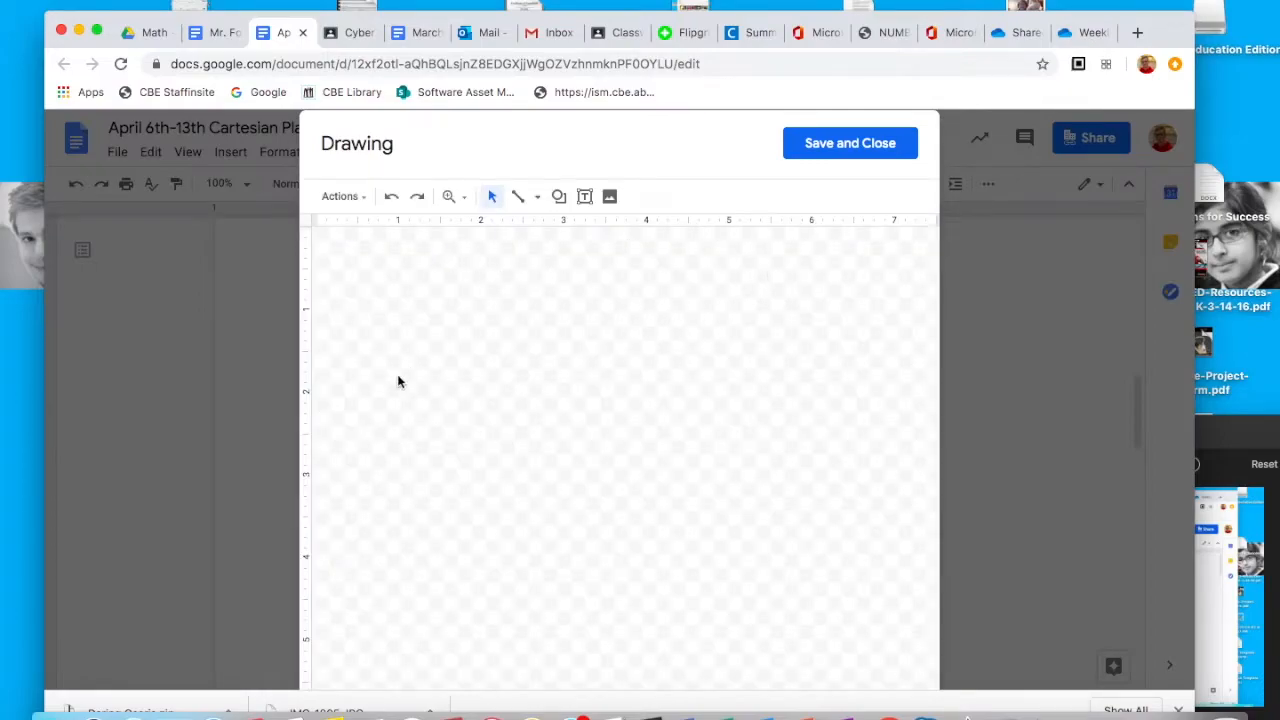
left_click(585, 196)
left_click(396, 311)
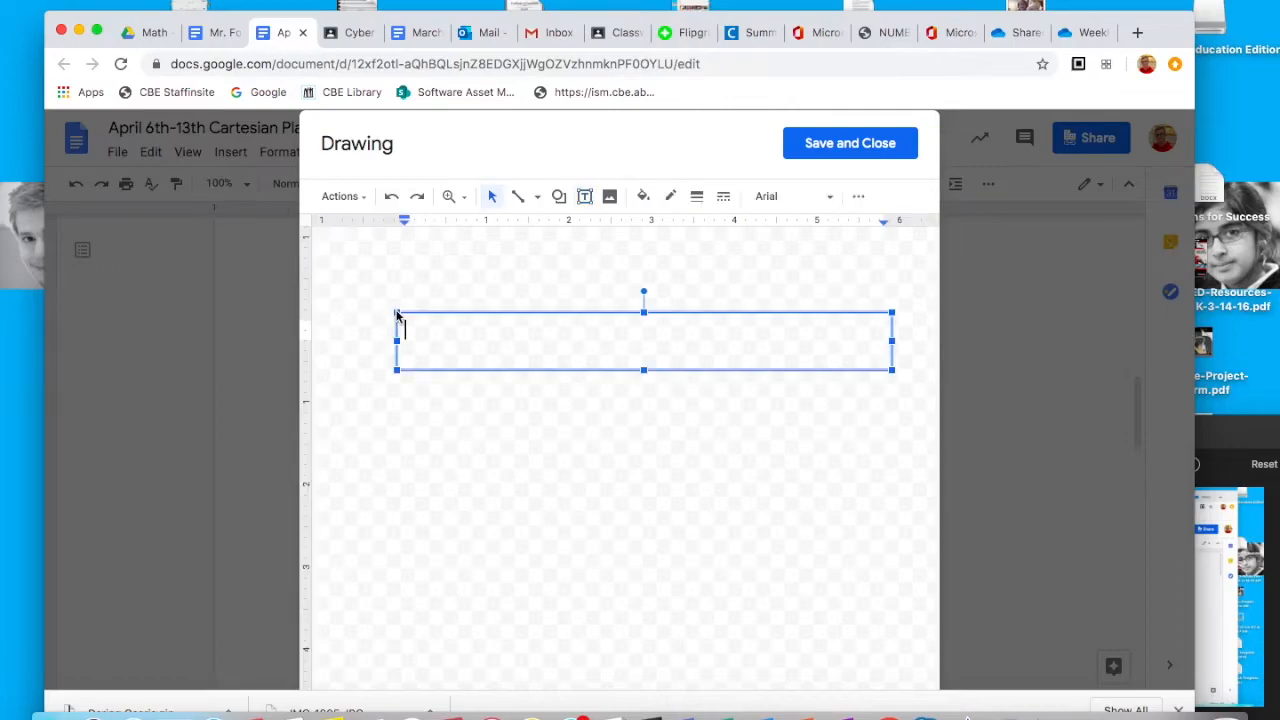
type("This D")
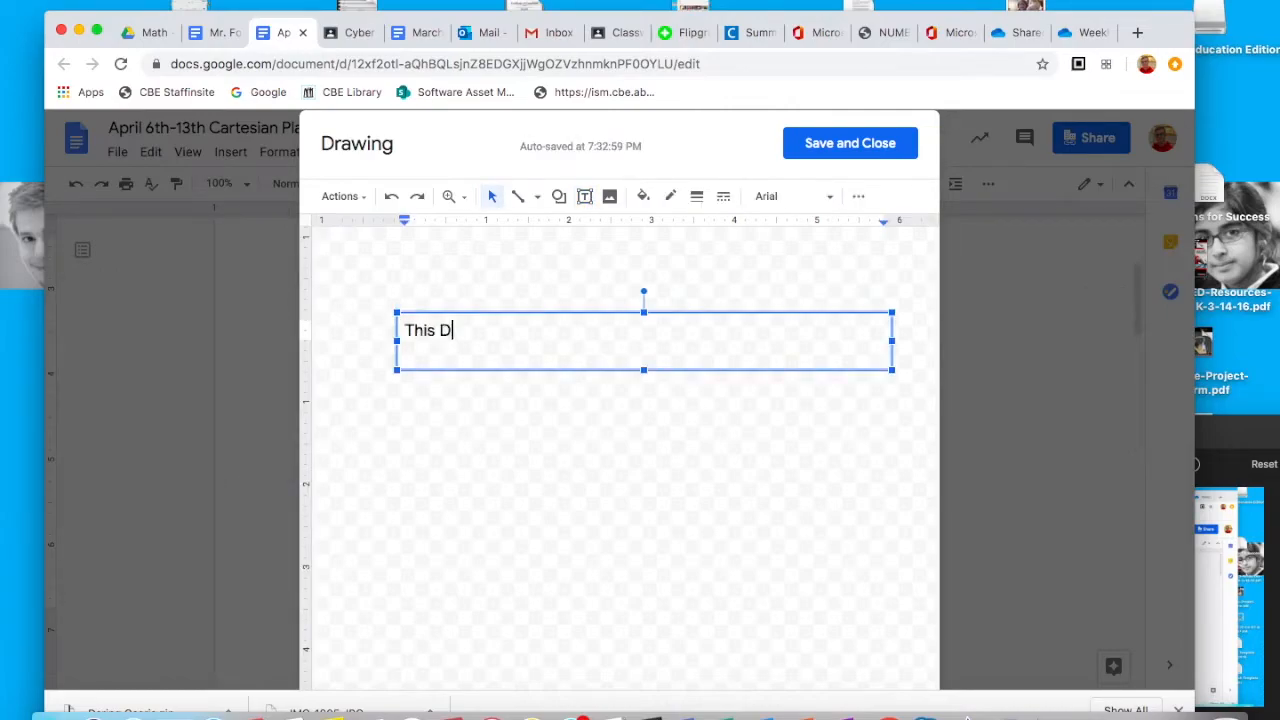
type("rawing is only a test")
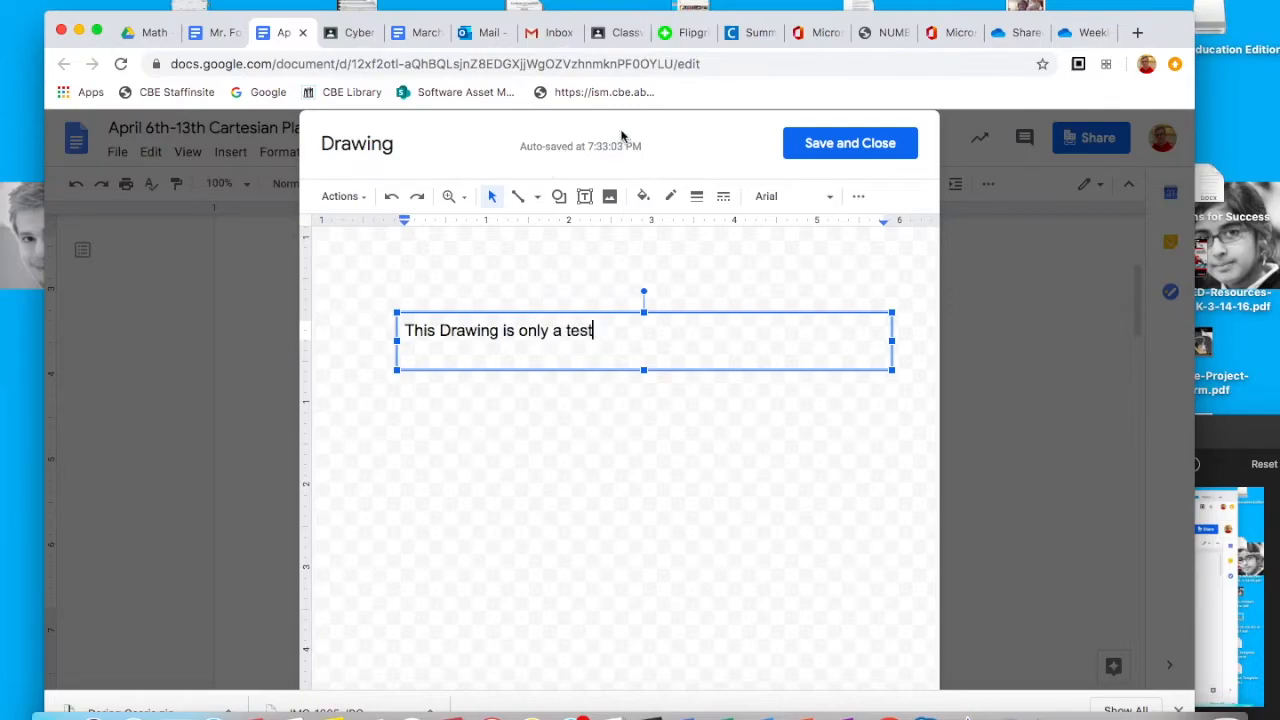
left_click(838, 148)
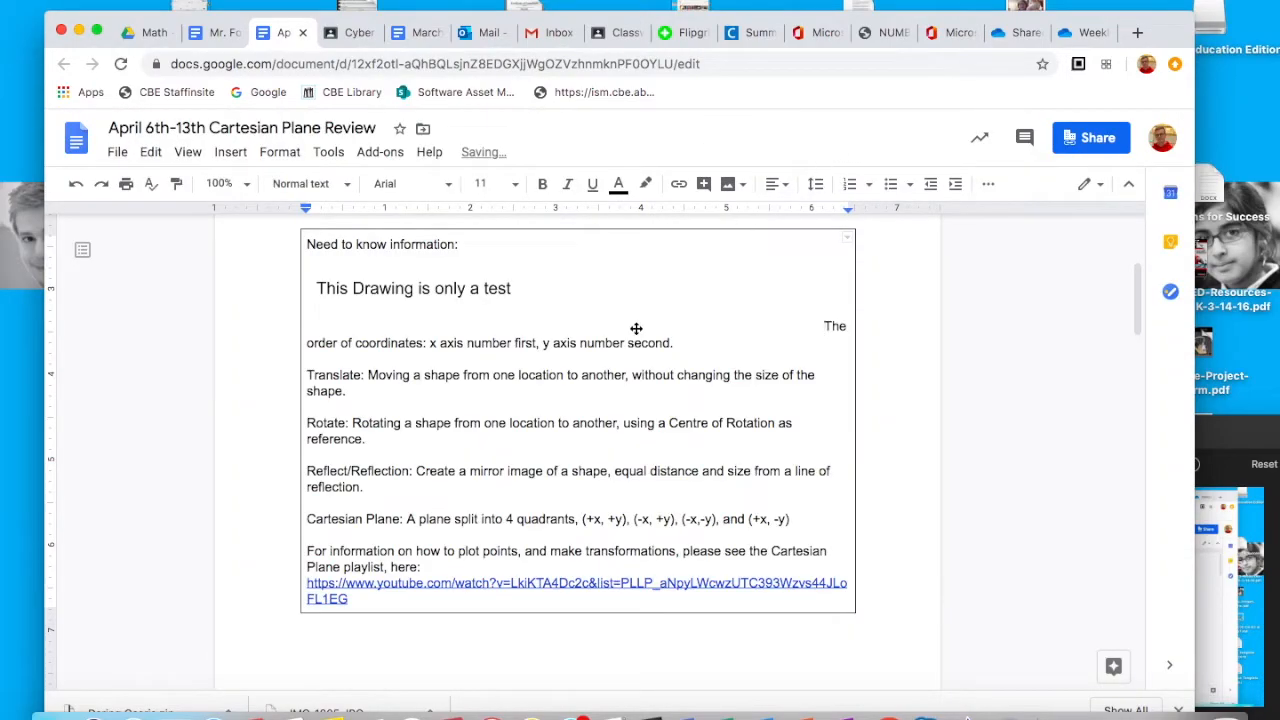
Step: Delete the test drawing from the "Need to know information" box
scroll(634, 334, "up", 2)
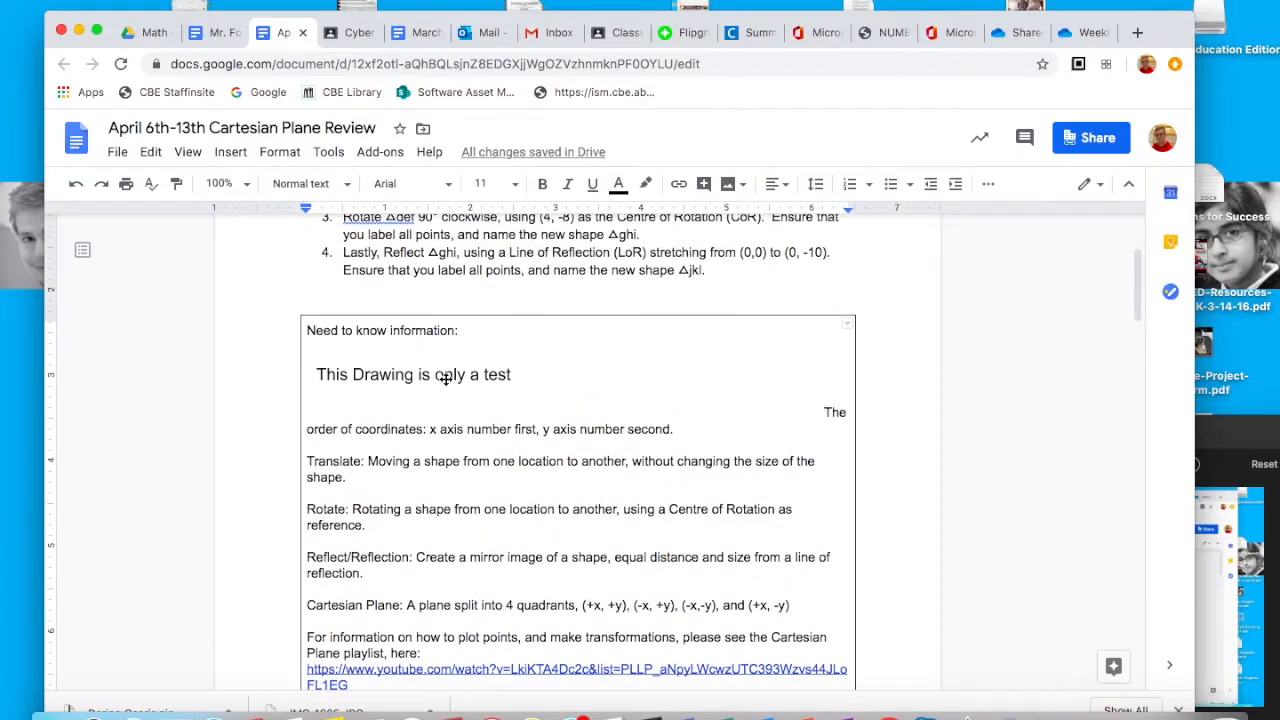
left_click(447, 384)
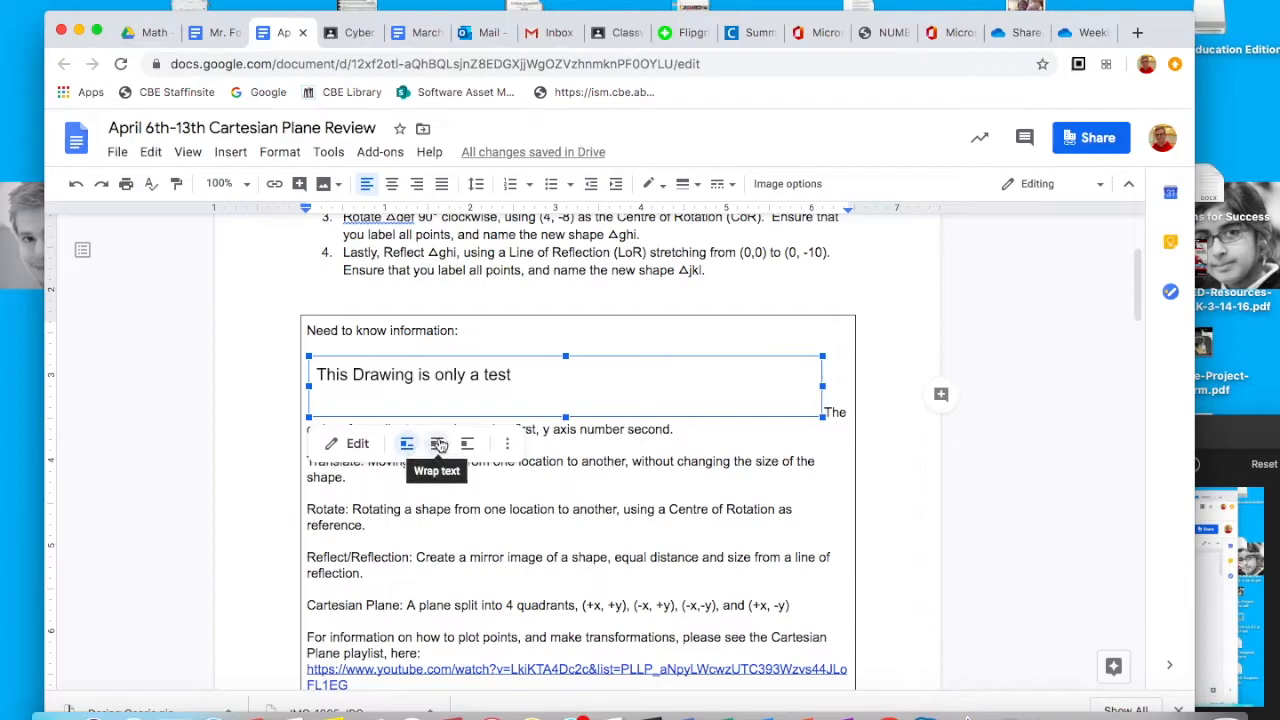
key("Delete")
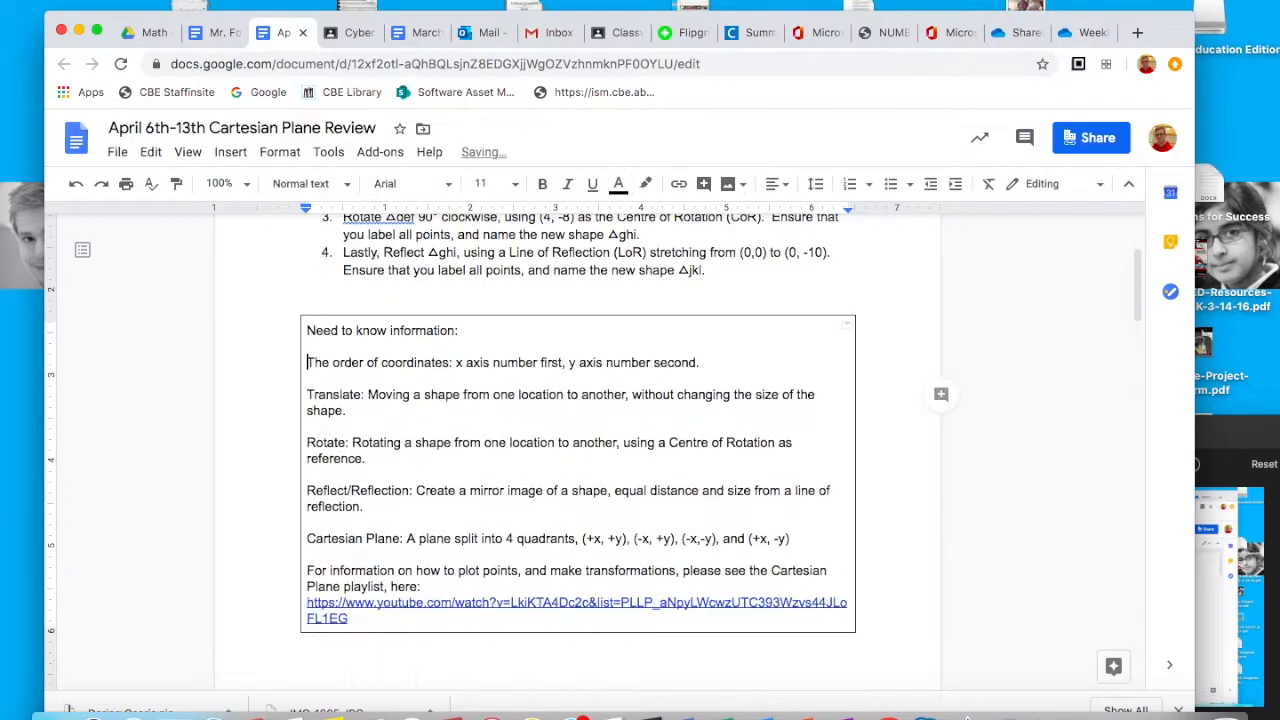
Step: Copy the Cartesian plane grid drawing from the review document
scroll(359, 466, "down", 10)
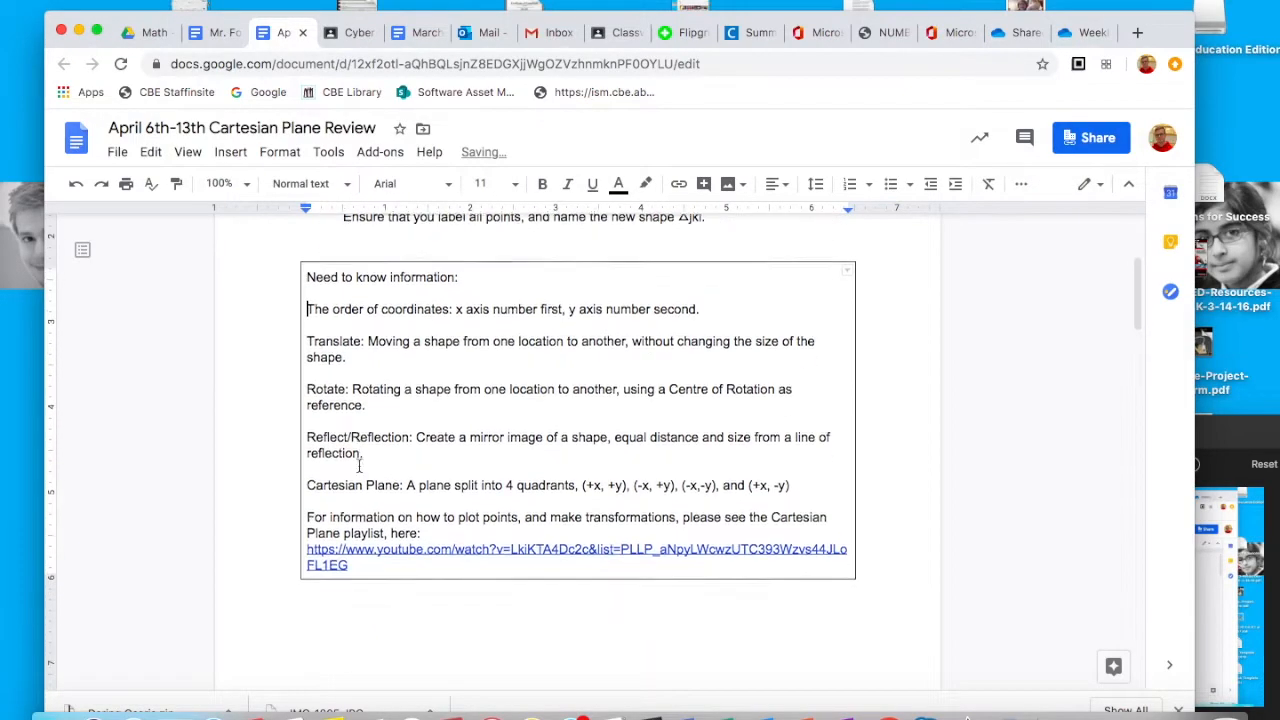
scroll(359, 466, "down", 8)
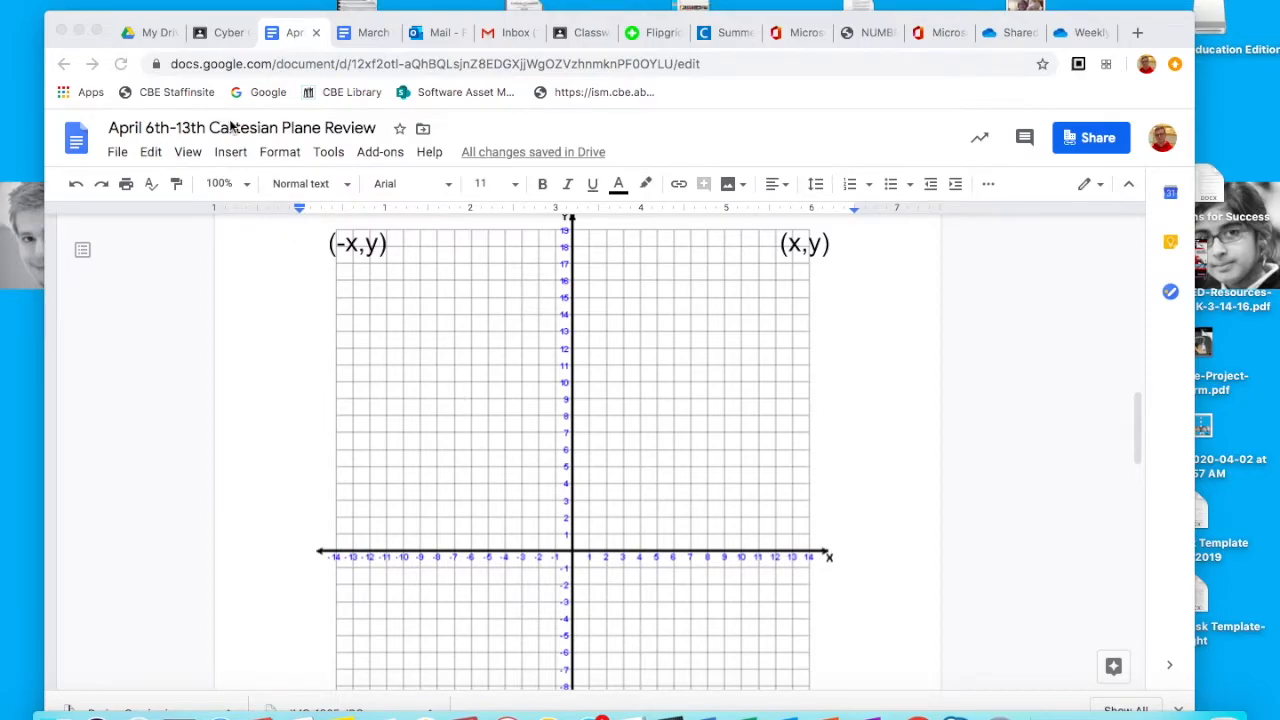
left_click(443, 421)
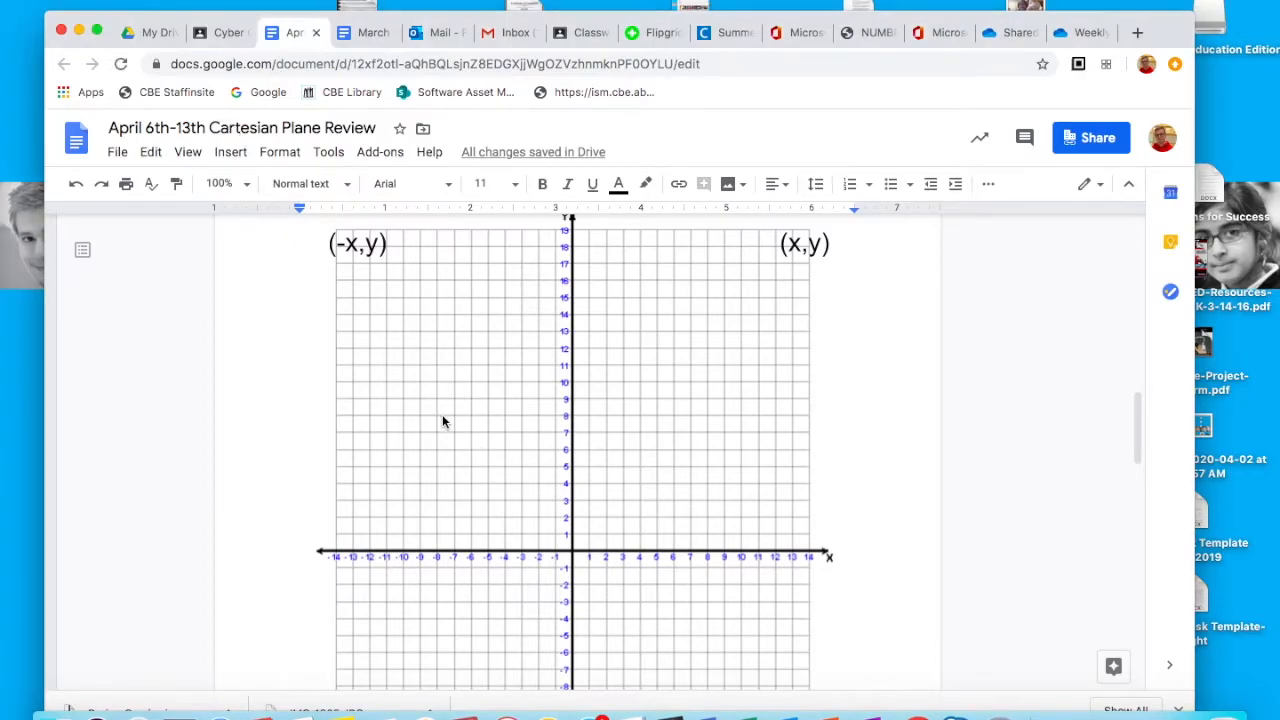
left_click(394, 381)
scroll(394, 379, "down", 5)
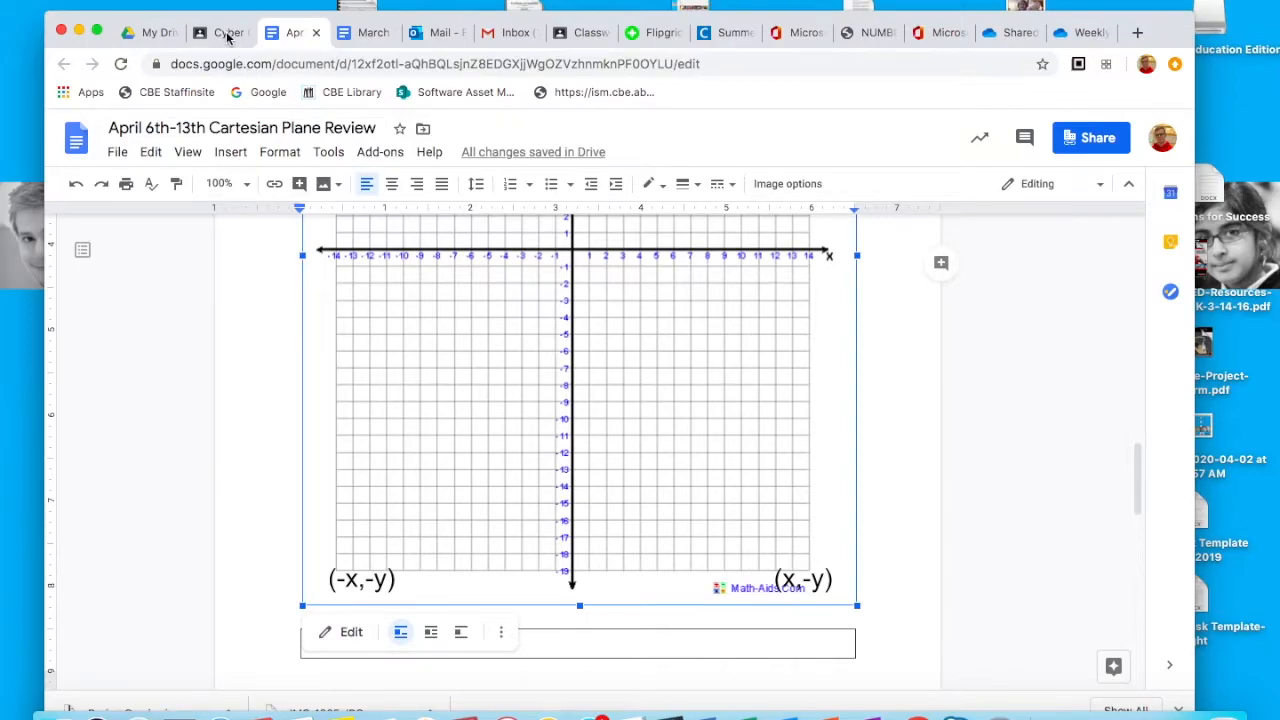
right_click(426, 400)
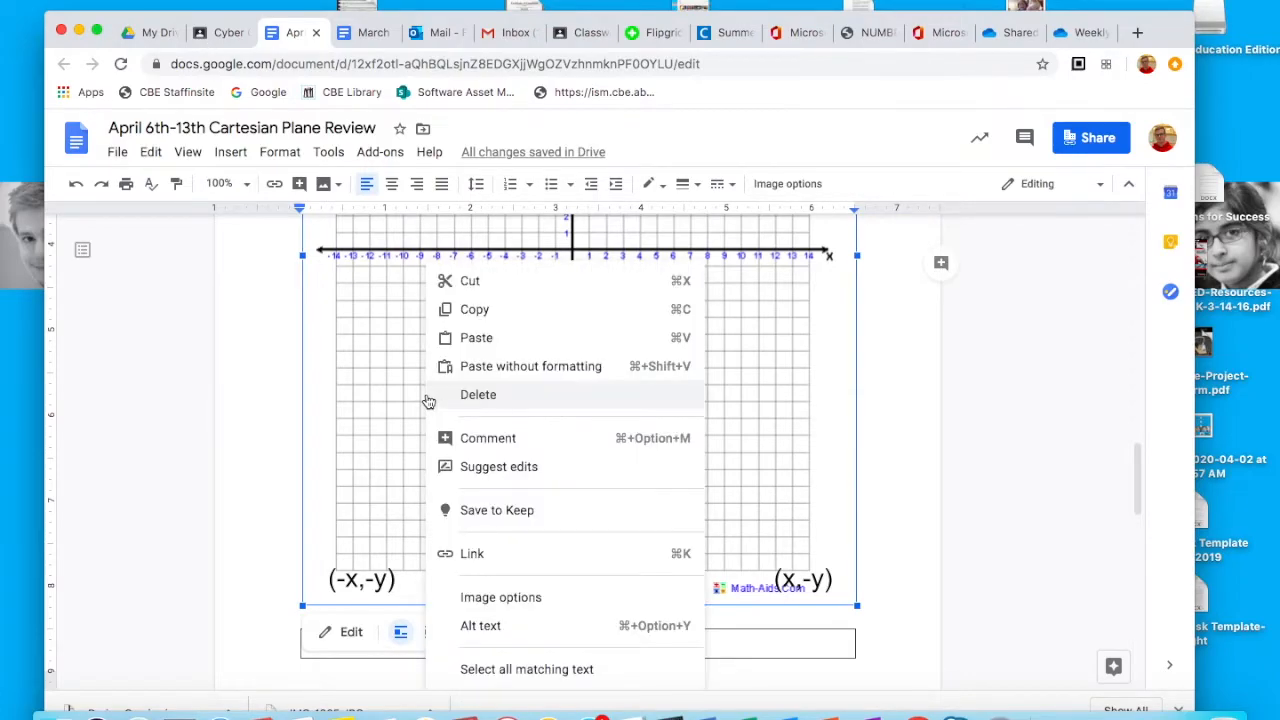
left_click(474, 309)
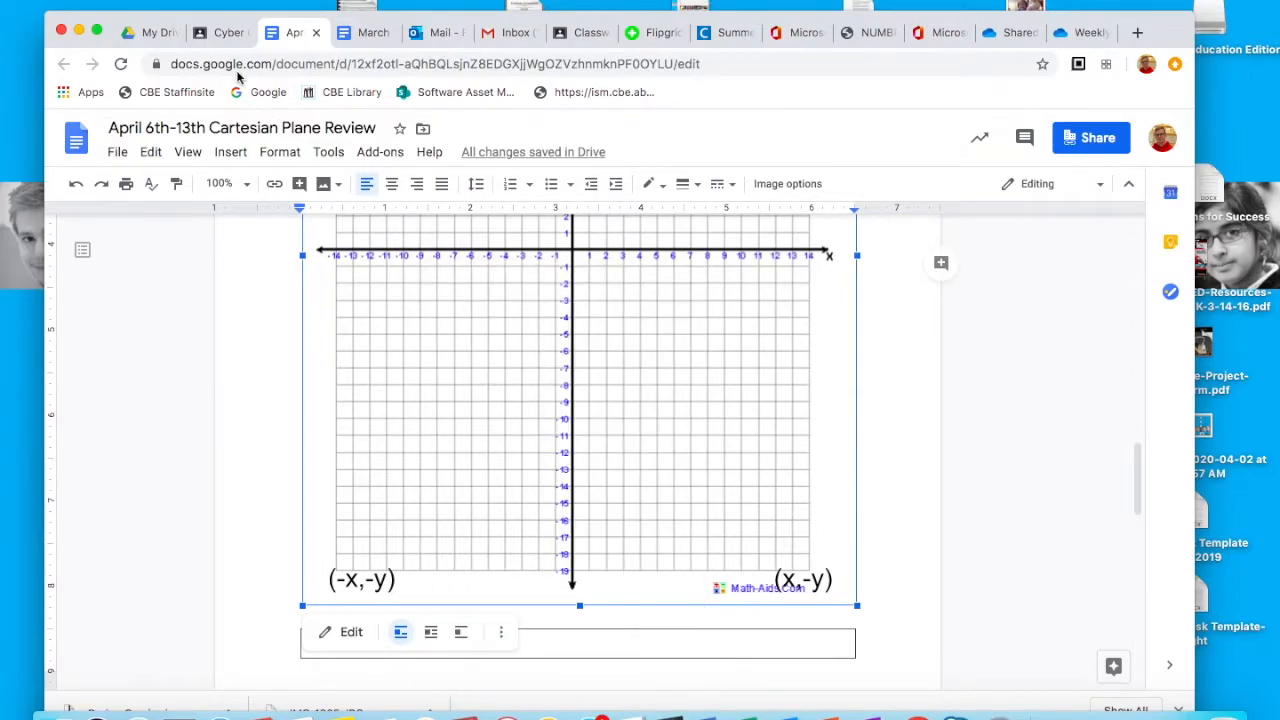
Step: Switch to Google Drive and create a shared Google Docs document in the Math folder inside the teacher's folder
left_click(152, 34)
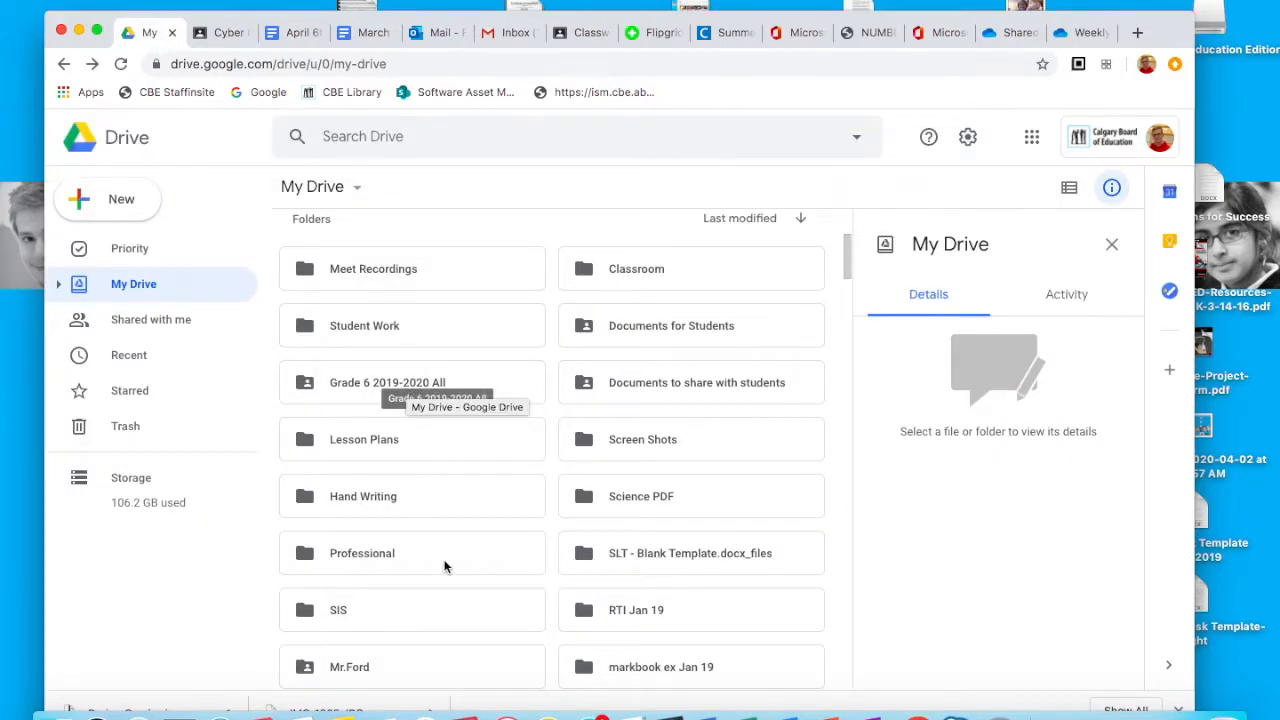
double_click(425, 666)
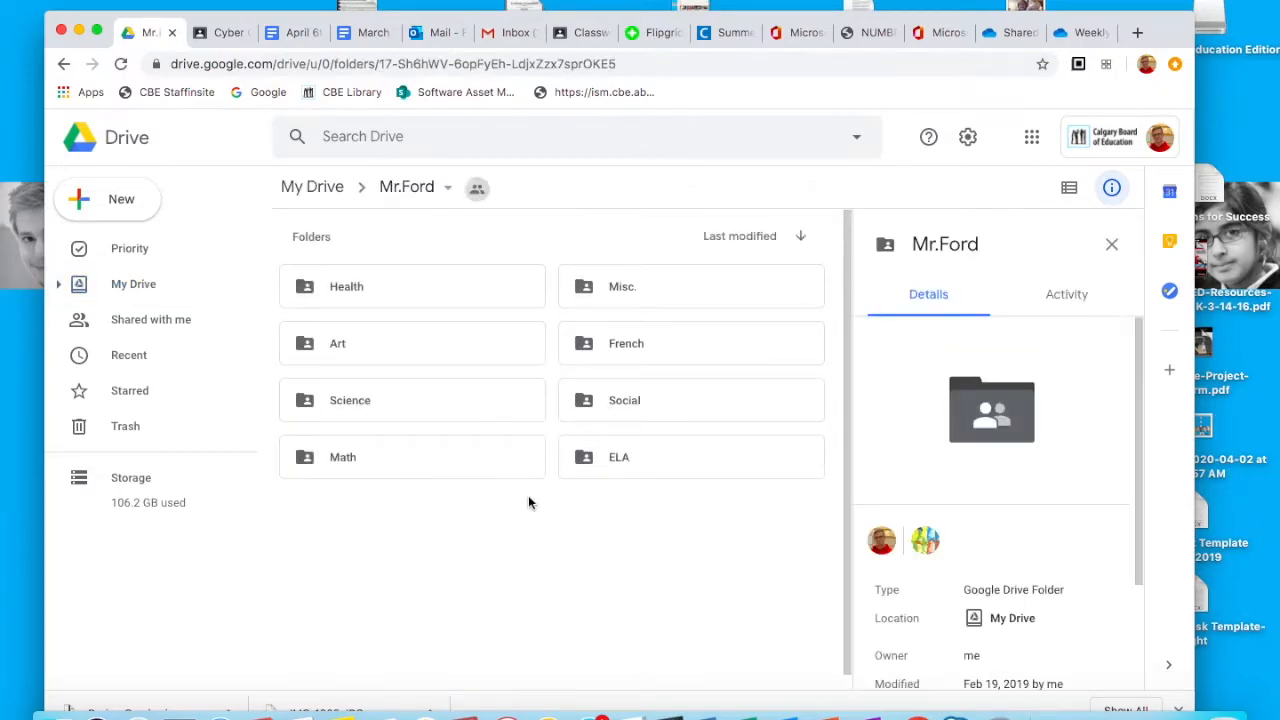
double_click(427, 474)
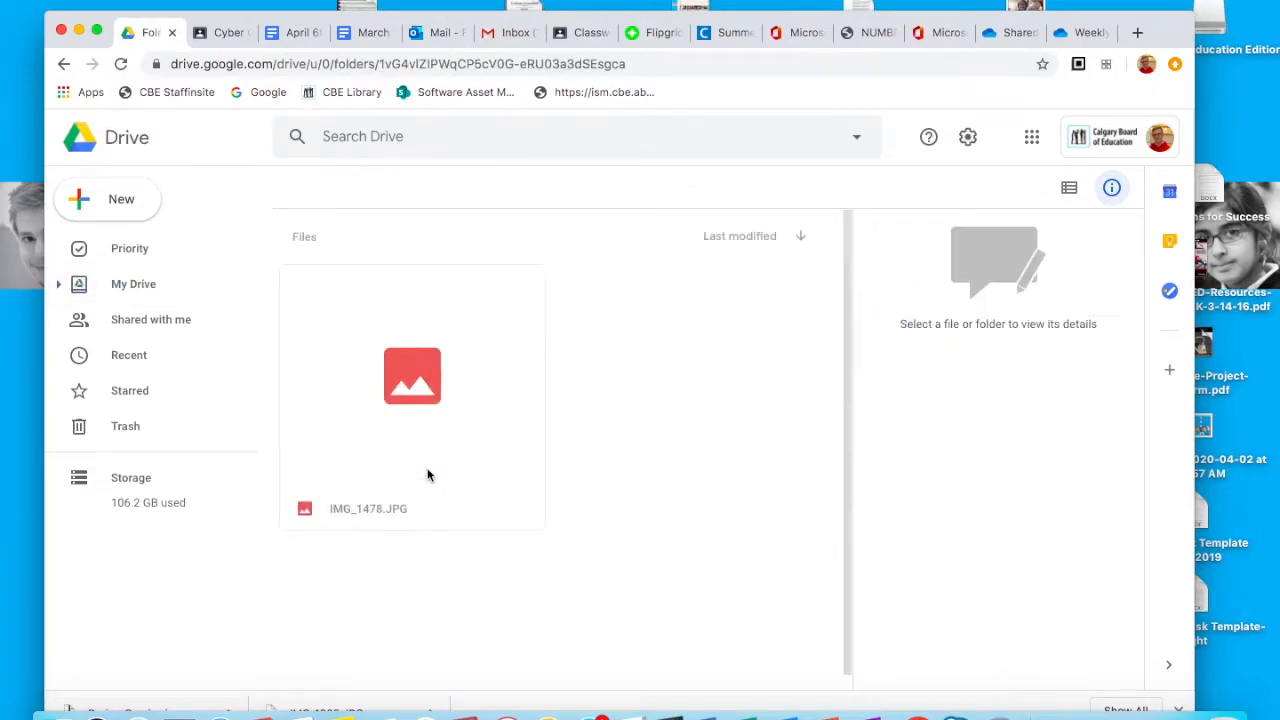
left_click(121, 196)
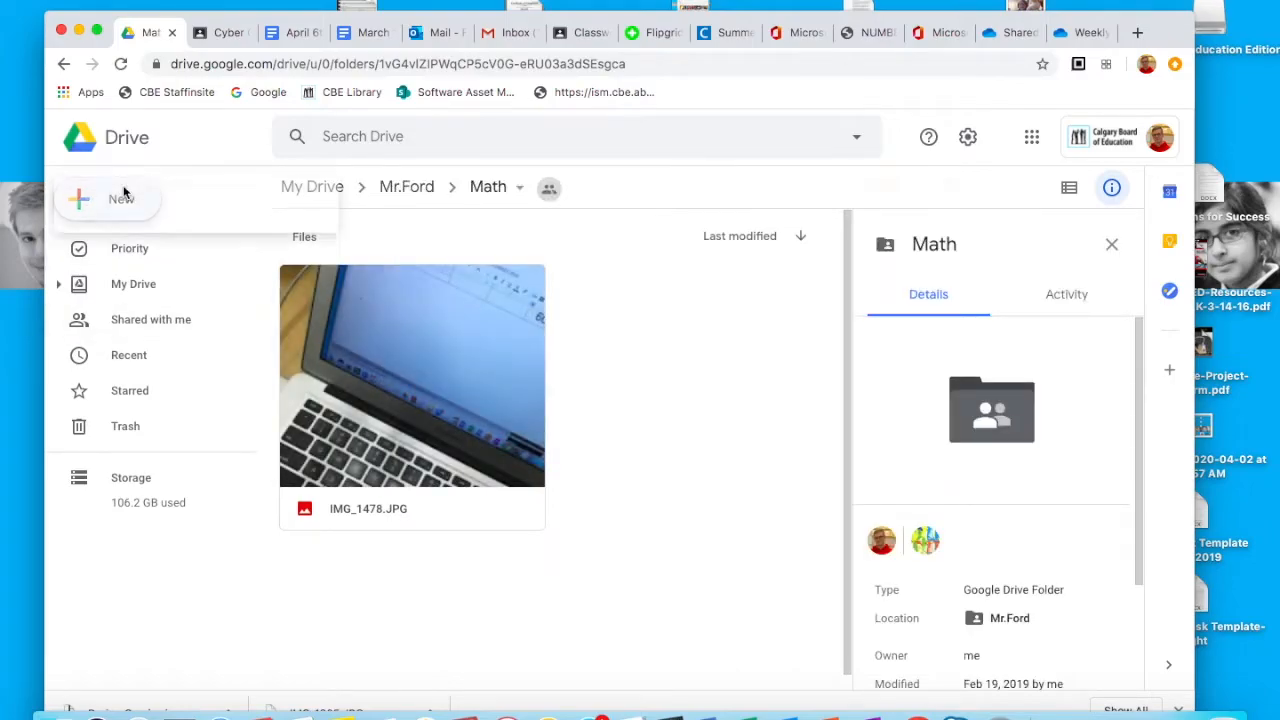
left_click(144, 320)
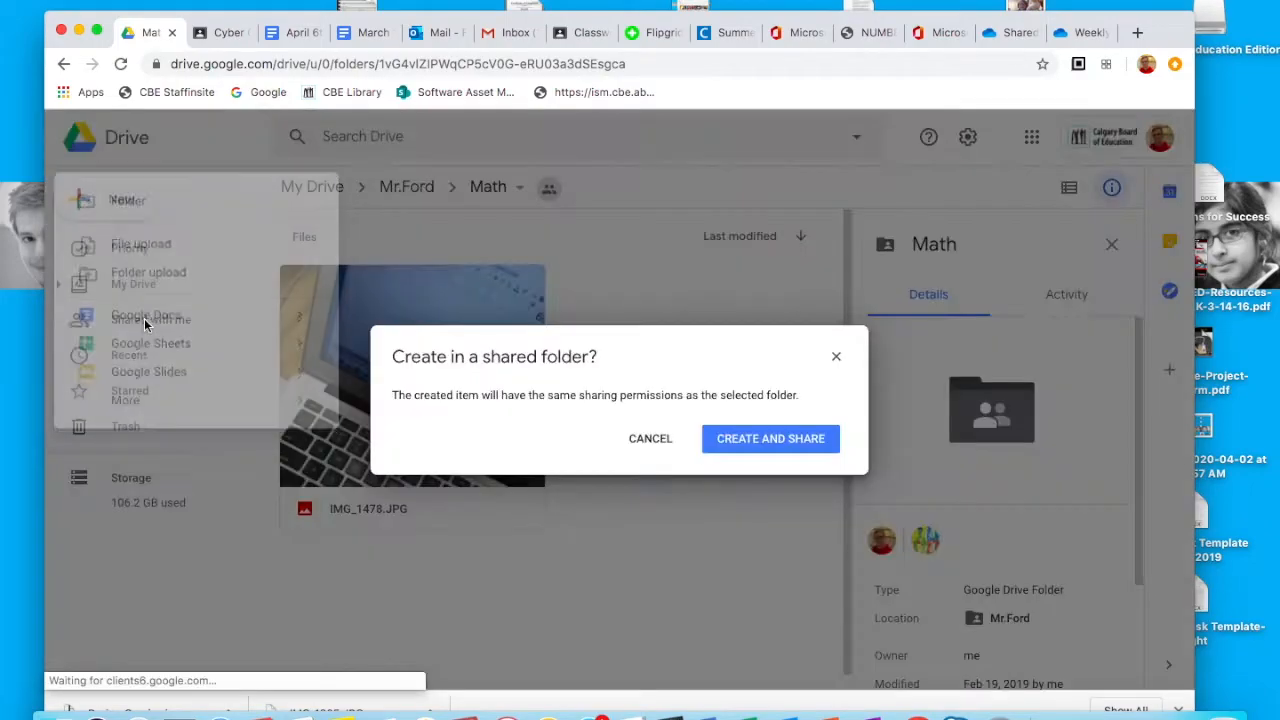
left_click(765, 446)
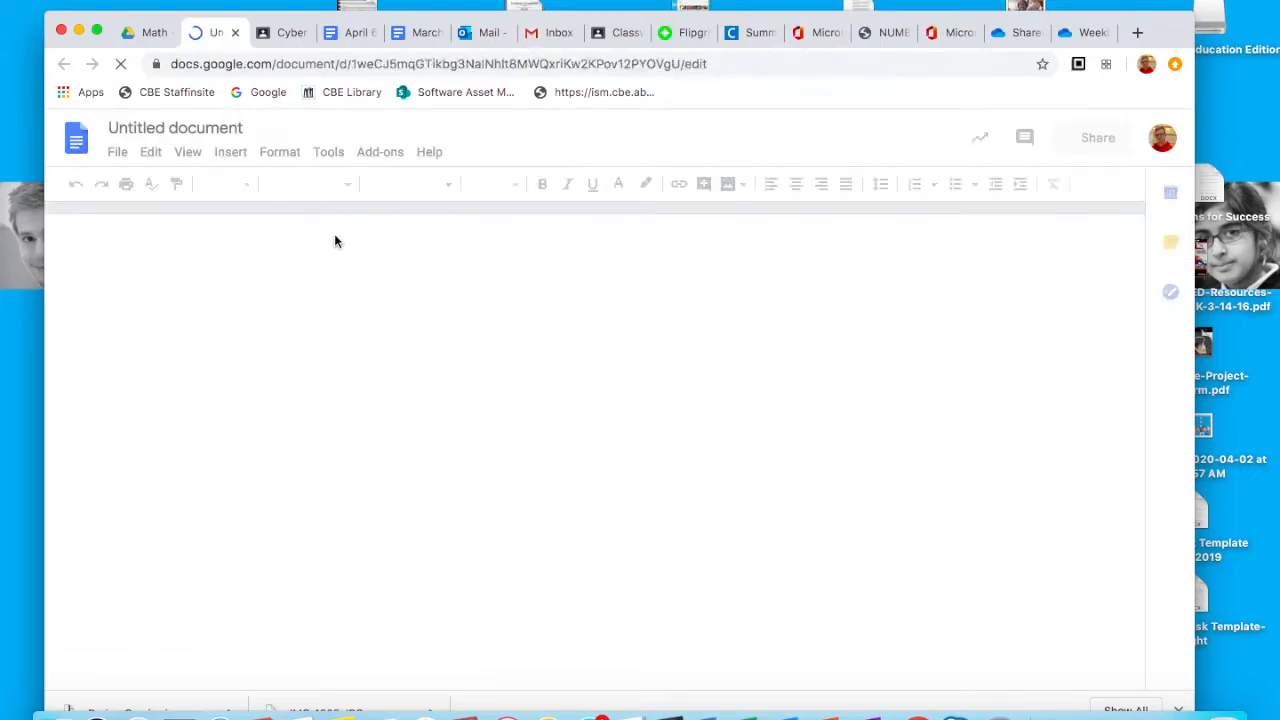
Step: Title the new document with the teacher's name followed by "Cartesian Plane April 6th-13th"
left_click(207, 128)
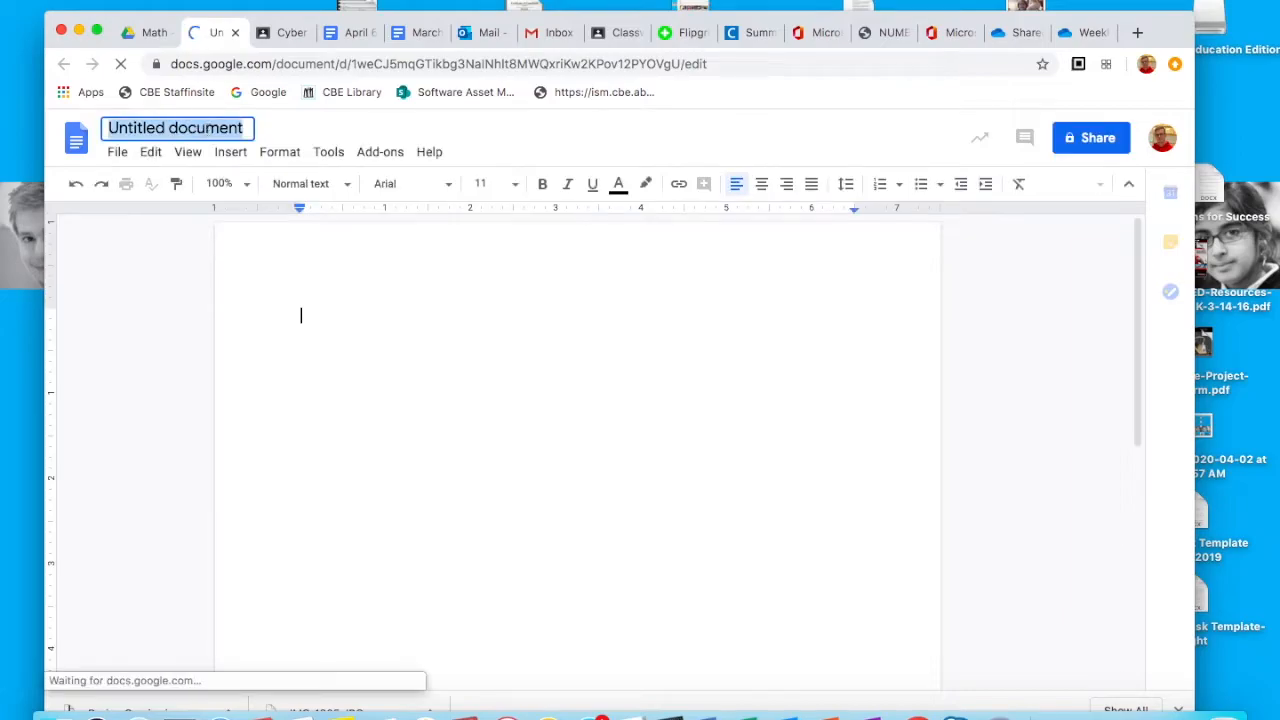
key("BackSpace")
type("Mr. Ford")
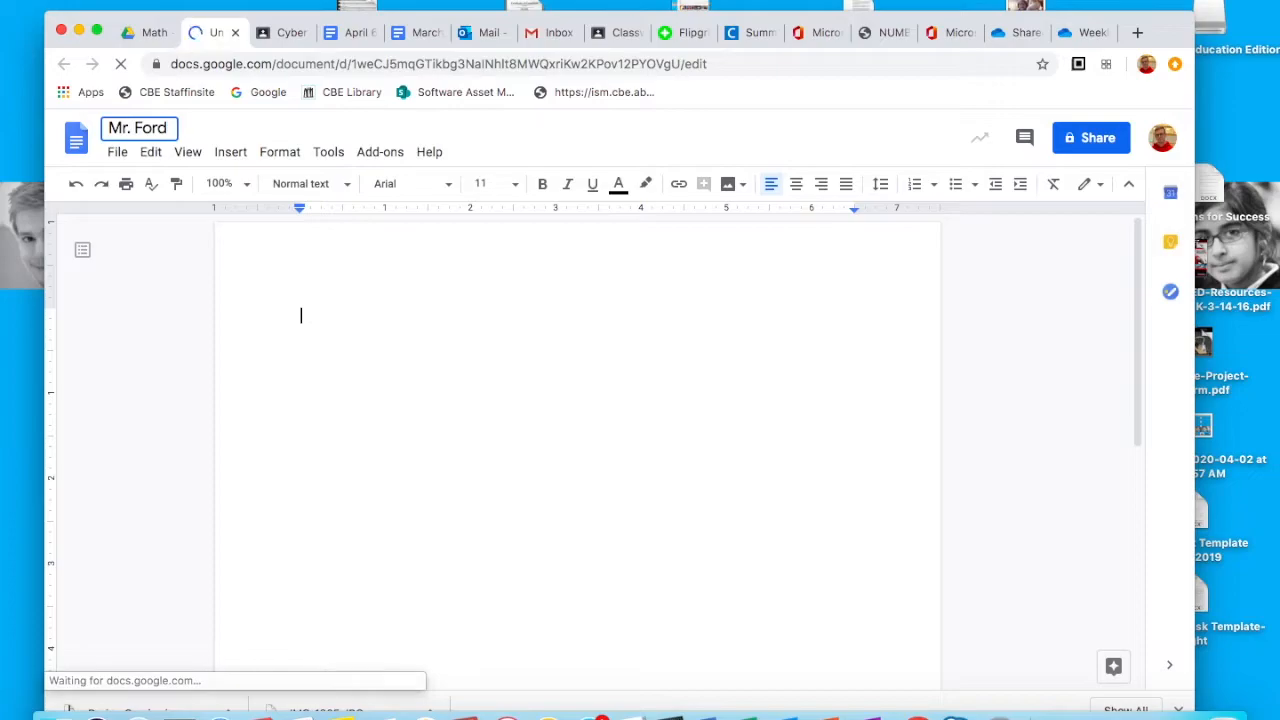
type(" Cartesian Plane")
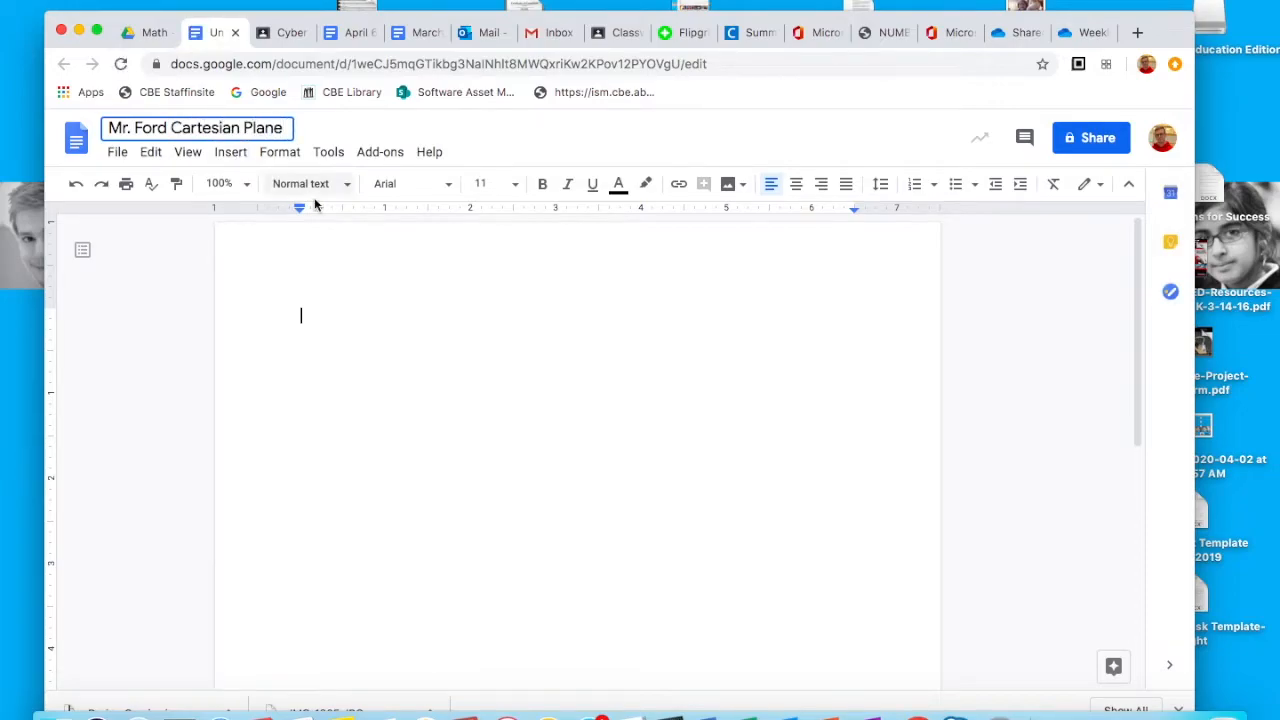
Step: Add a centred two-line page header reading "Cartesian Plane" and "By:" followed by the teacher's name
left_click(797, 186)
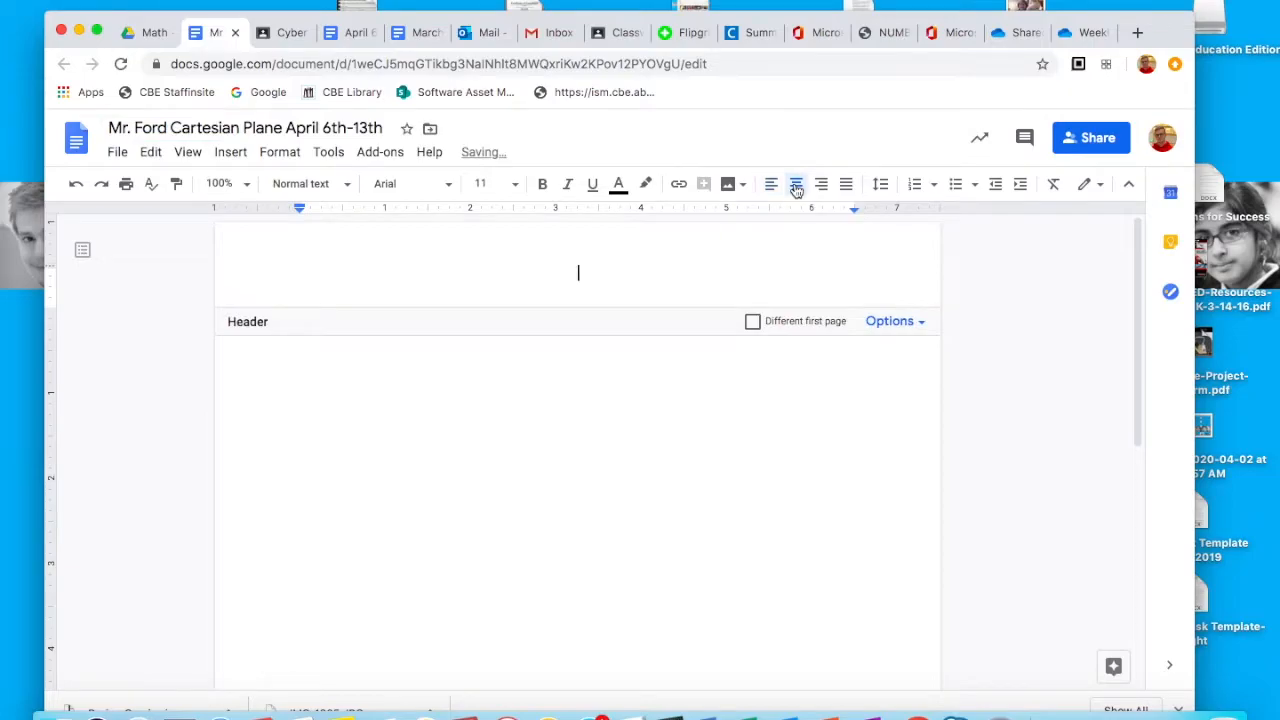
type("Cartesian Plane")
key("Return")
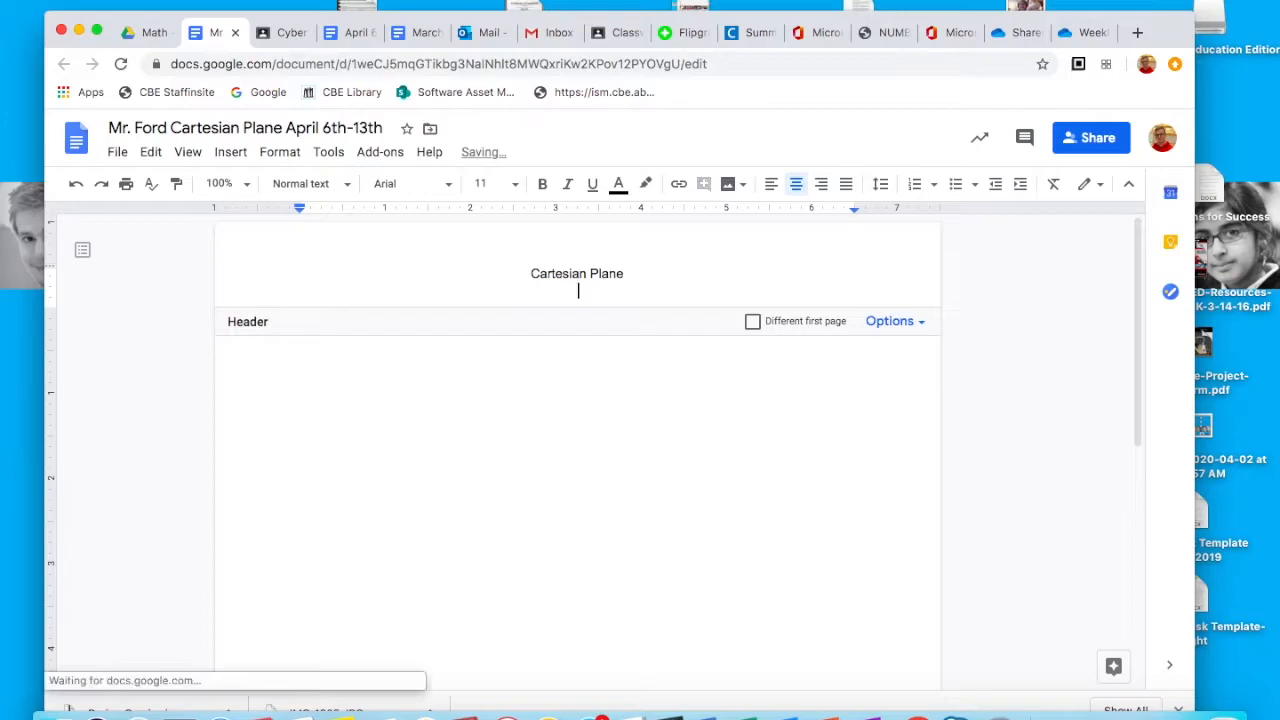
type("By: Mr. Ford")
Step: Paste the copied Cartesian plane drawing into the document body, below a blank line
left_click(675, 412)
key("Return")
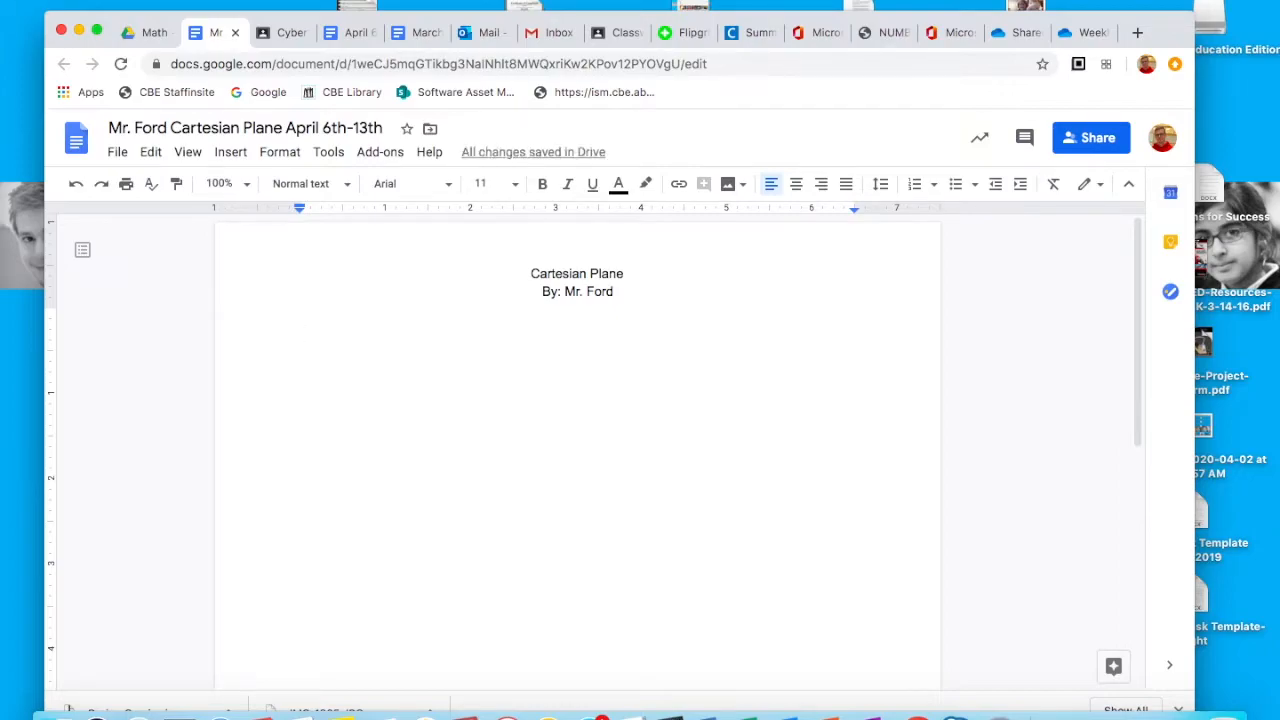
right_click(675, 418)
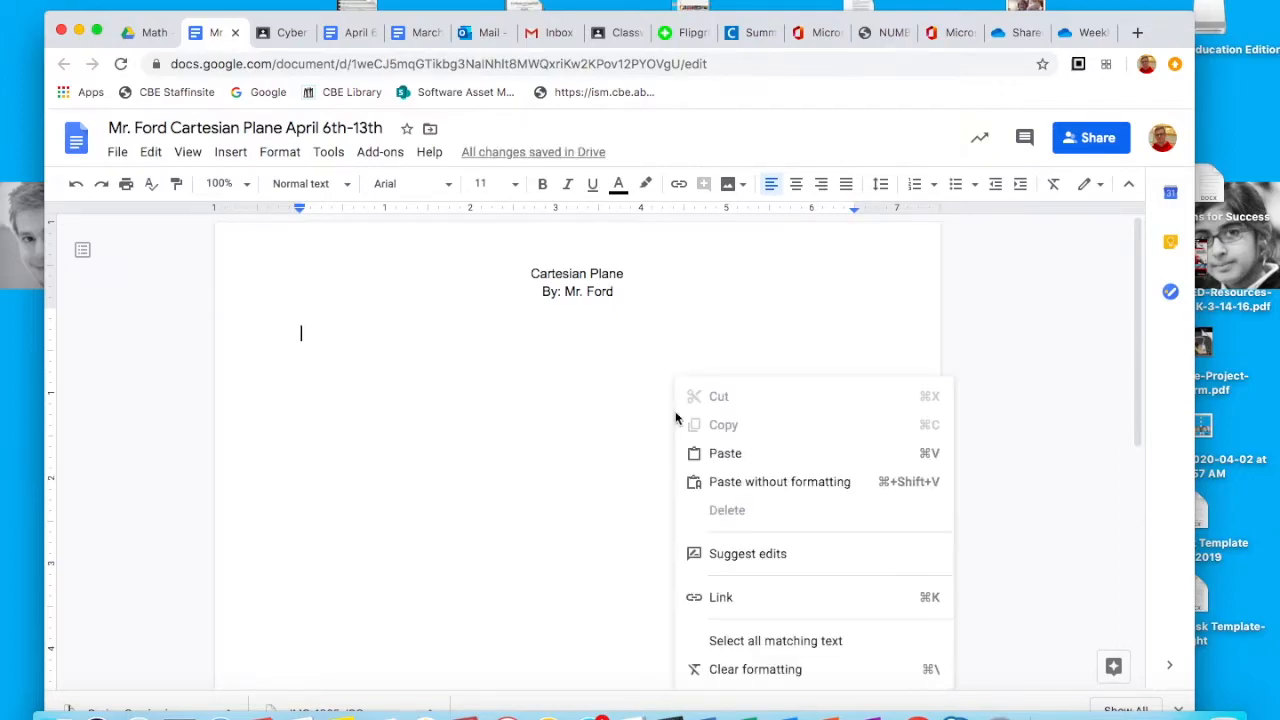
left_click(710, 457)
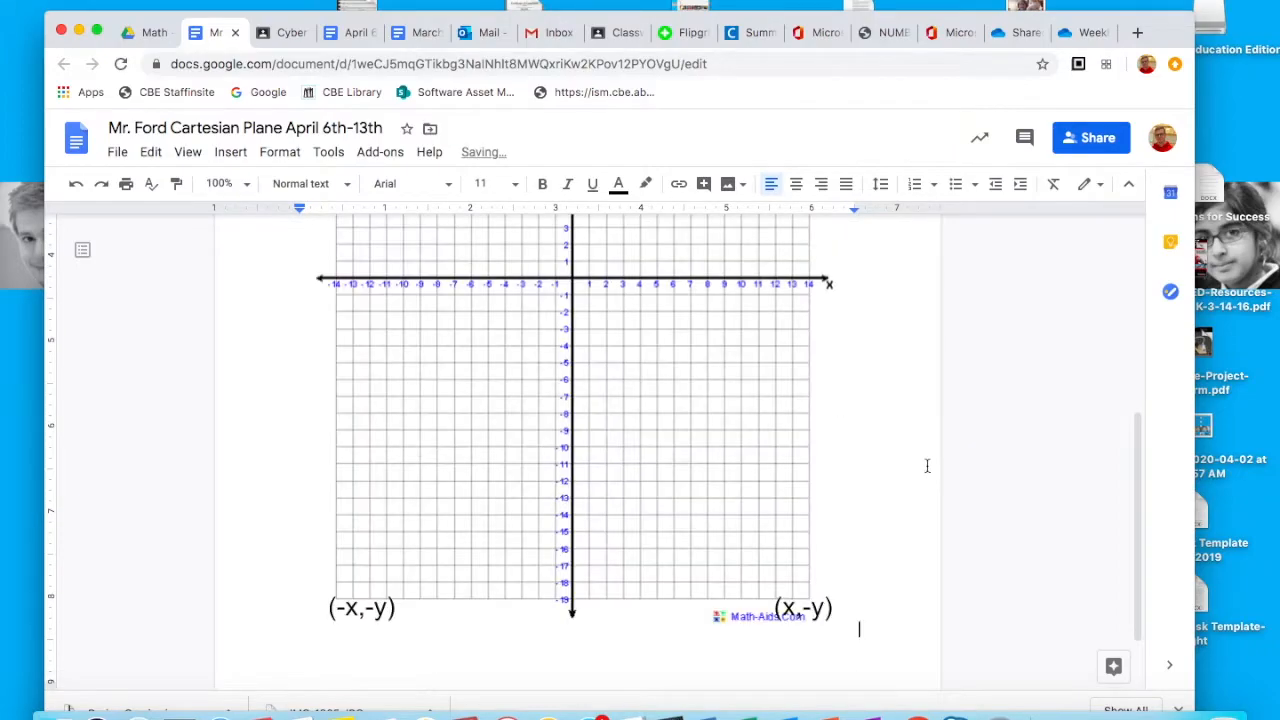
scroll(857, 451, "up", 5)
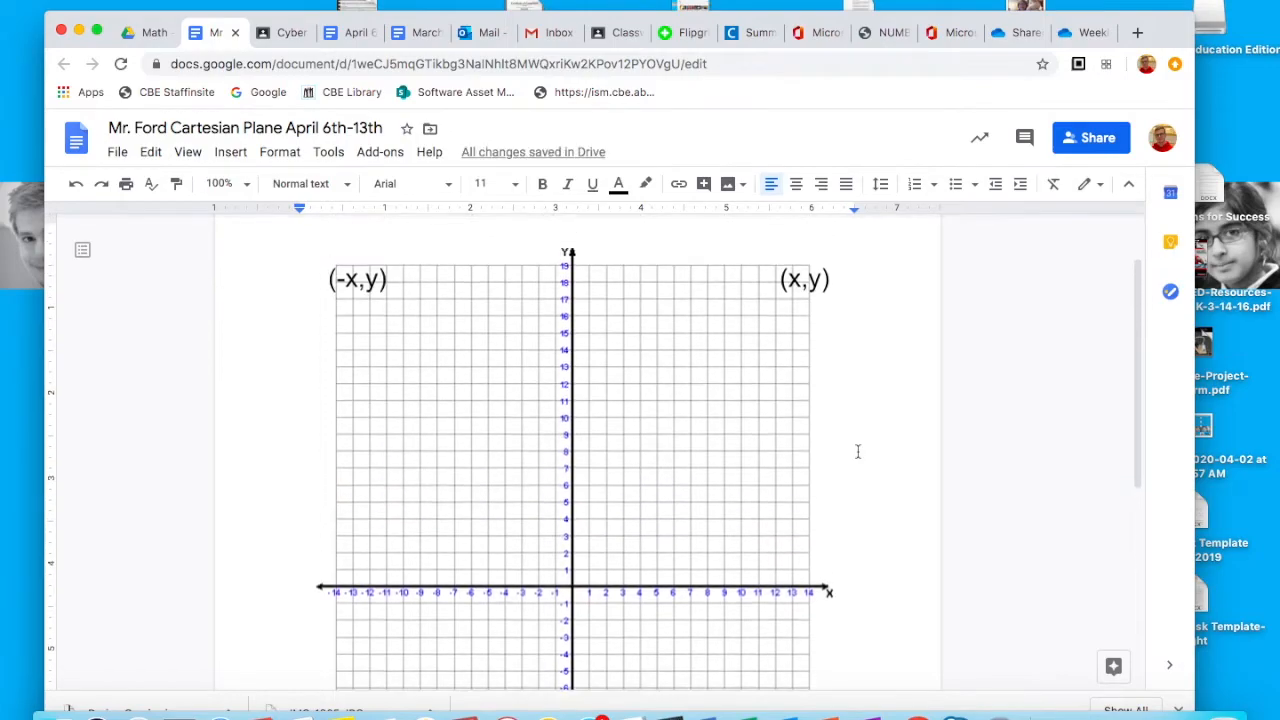
Step: Return to the April 6th-13th Cartesian Plane Review document, place it beside the new document's tab, and view the "Need to know information" box
left_click(352, 34)
left_click_drag(352, 34, 283, 37)
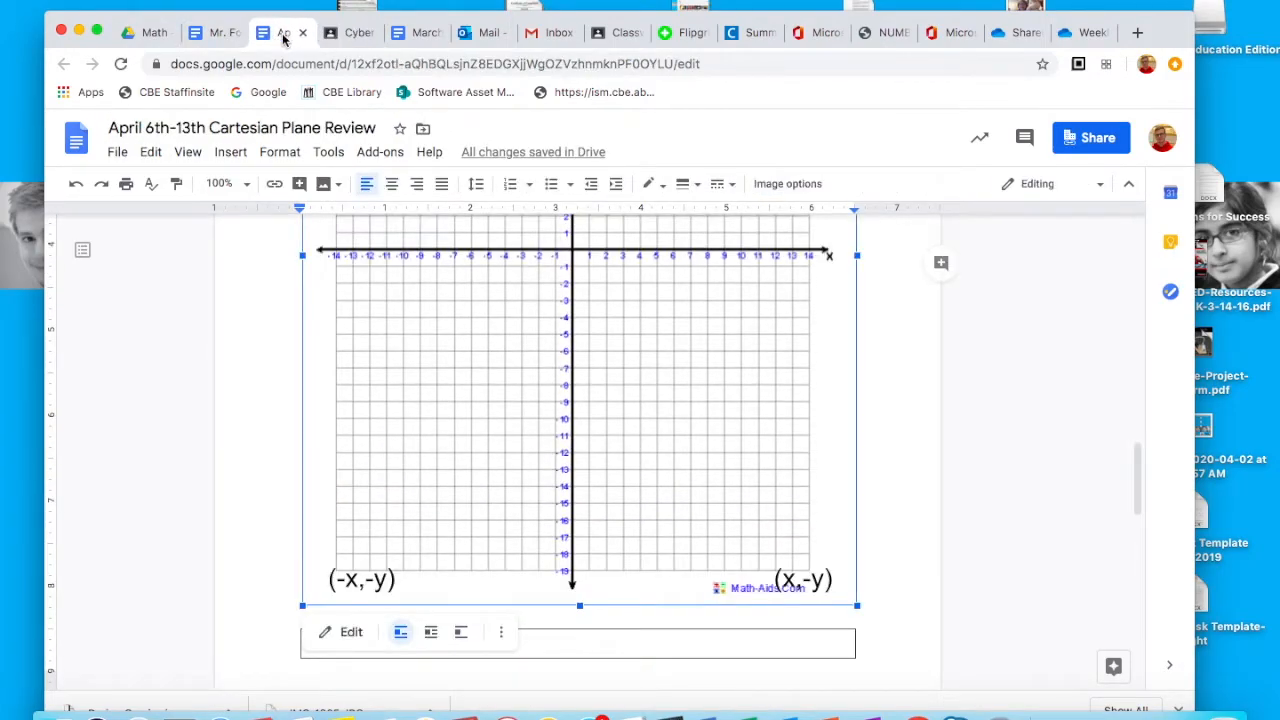
scroll(377, 450, "up", 10)
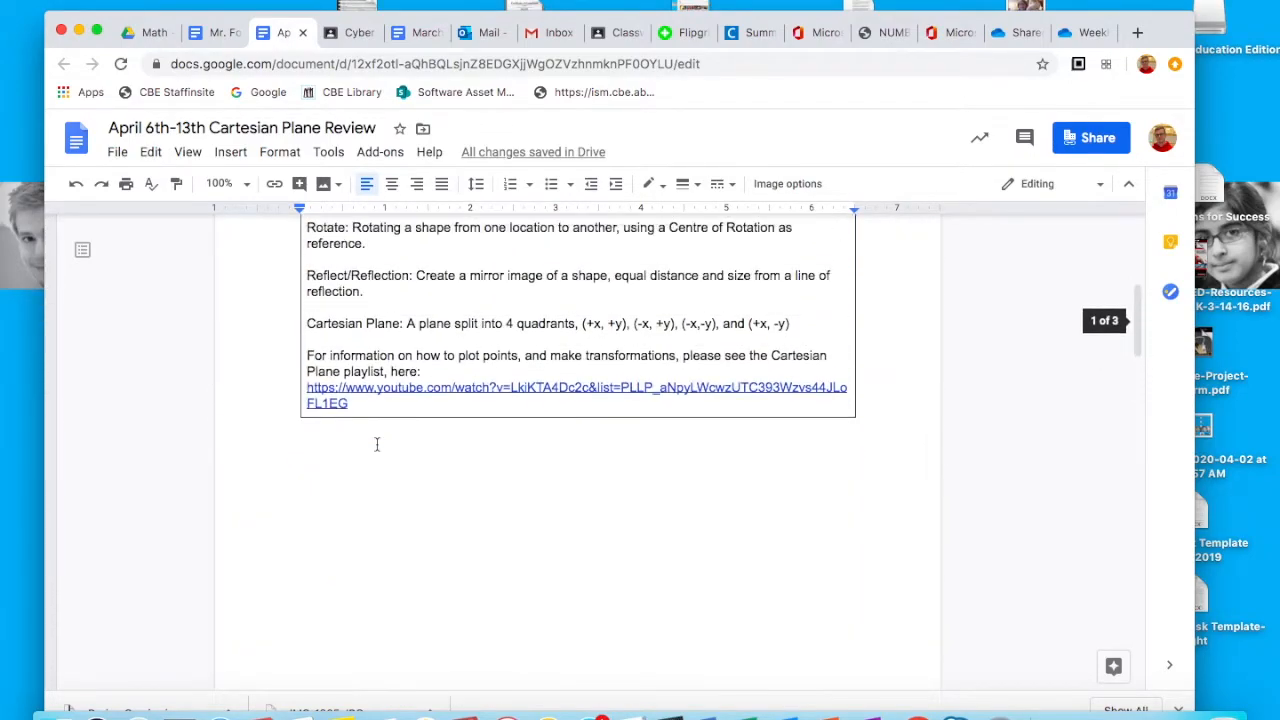
scroll(377, 446, "up", 1)
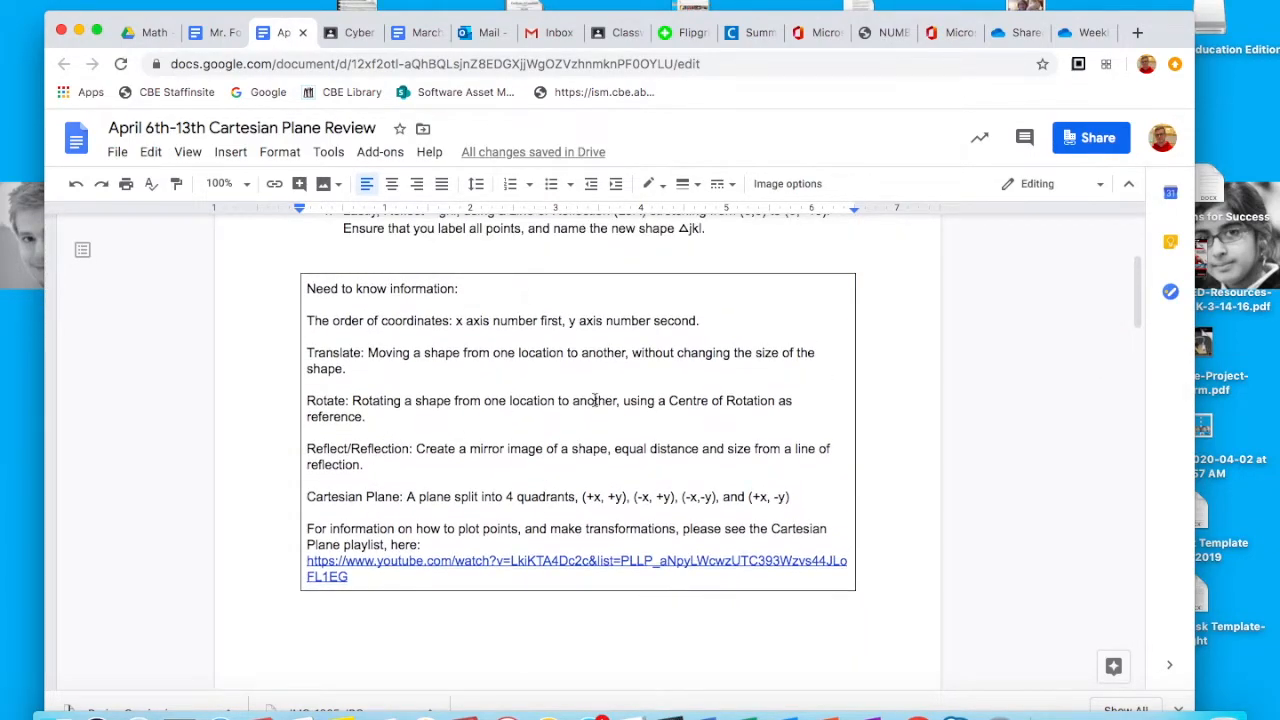
Step: Copy the four numbered instructions from the review document and paste them above the Cartesian plane drawing in the new document
scroll(594, 400, "up", 3)
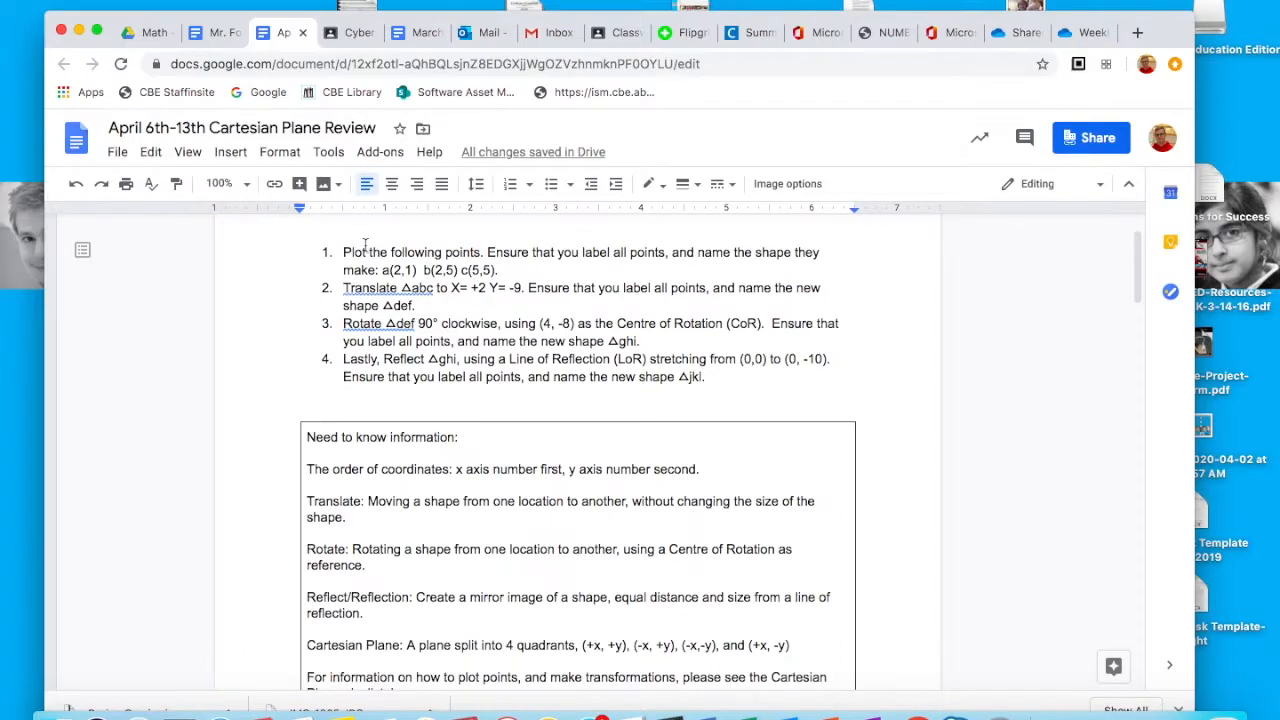
left_click_drag(712, 378, 338, 258)
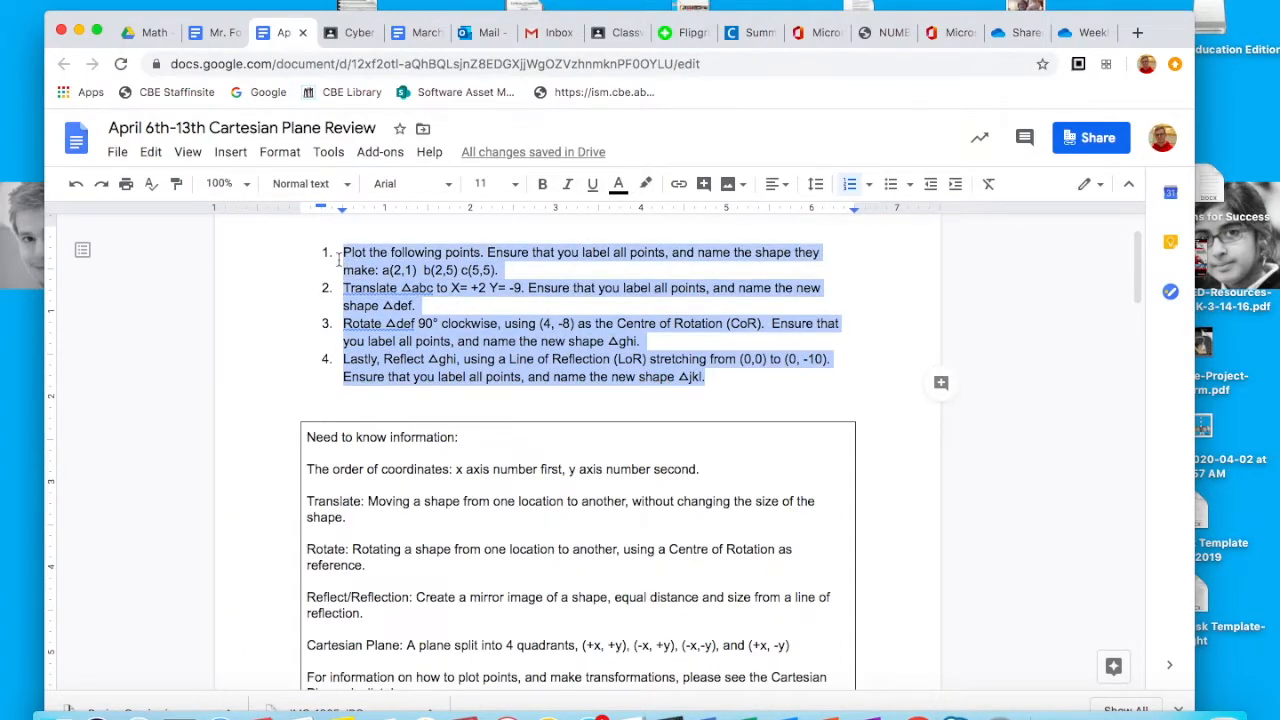
left_click(216, 33)
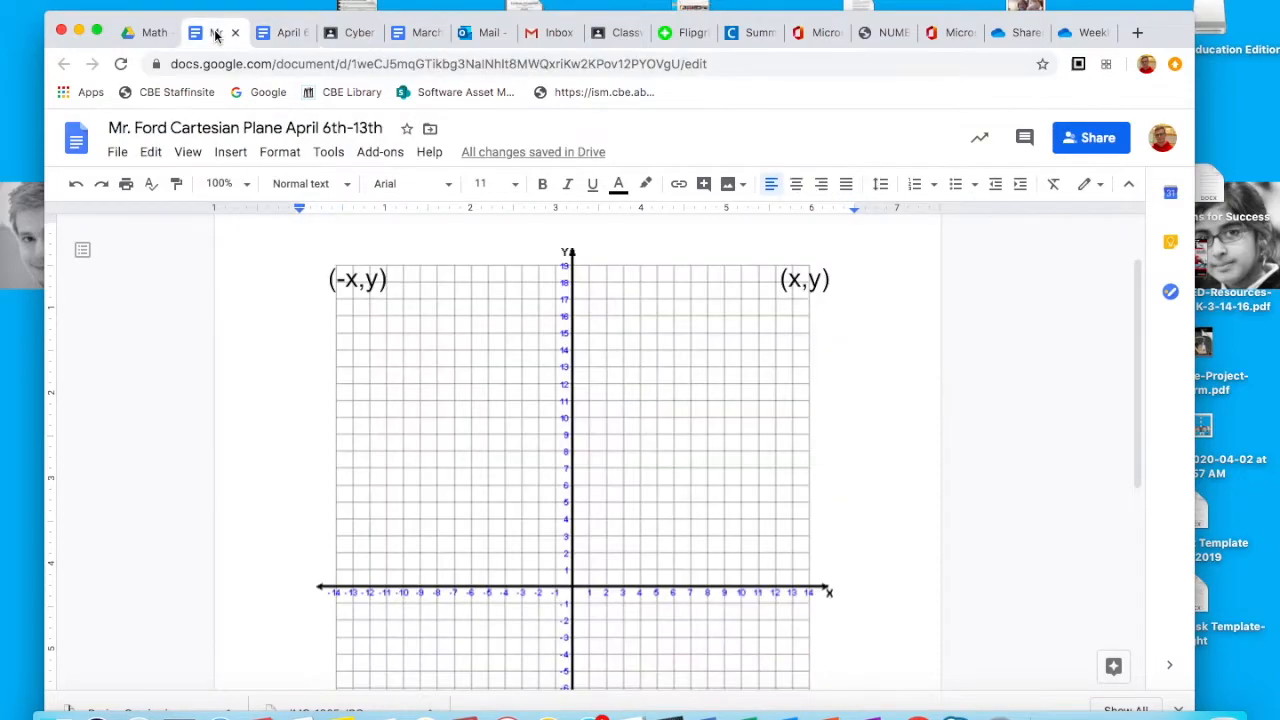
scroll(418, 262, "up", 2)
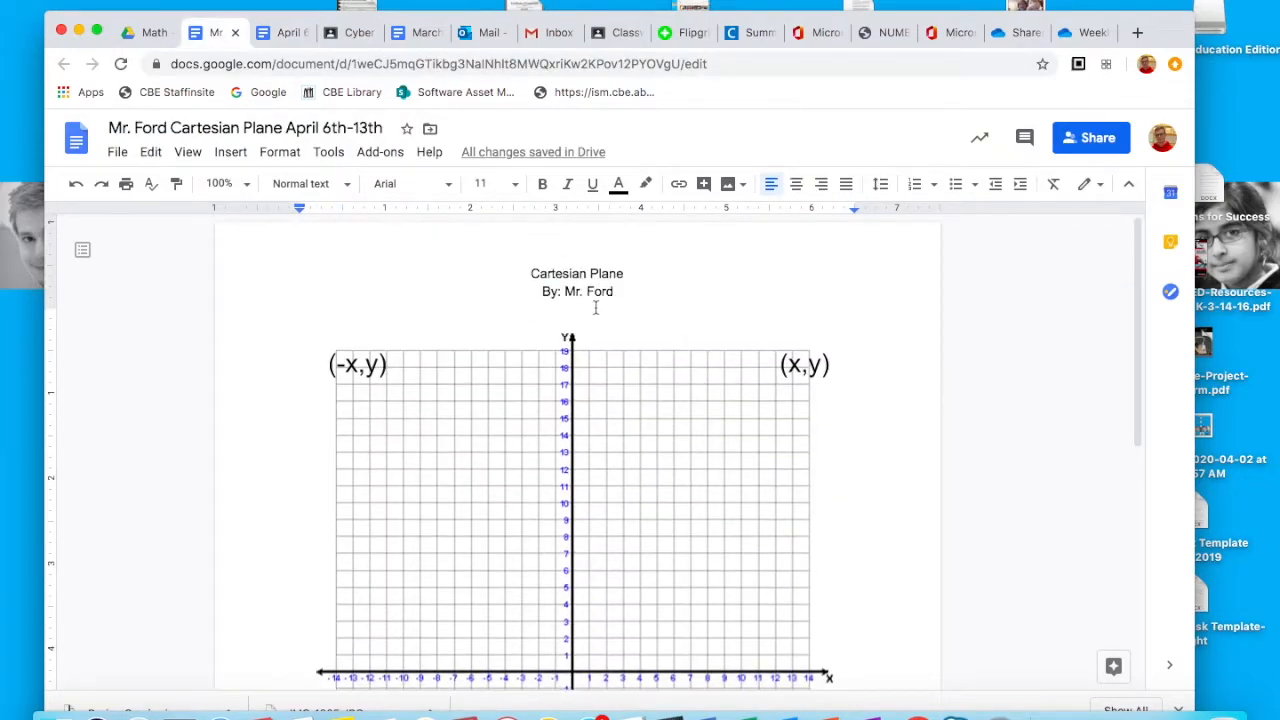
left_click(298, 357)
key("Left")
key("Return")
key("Return")
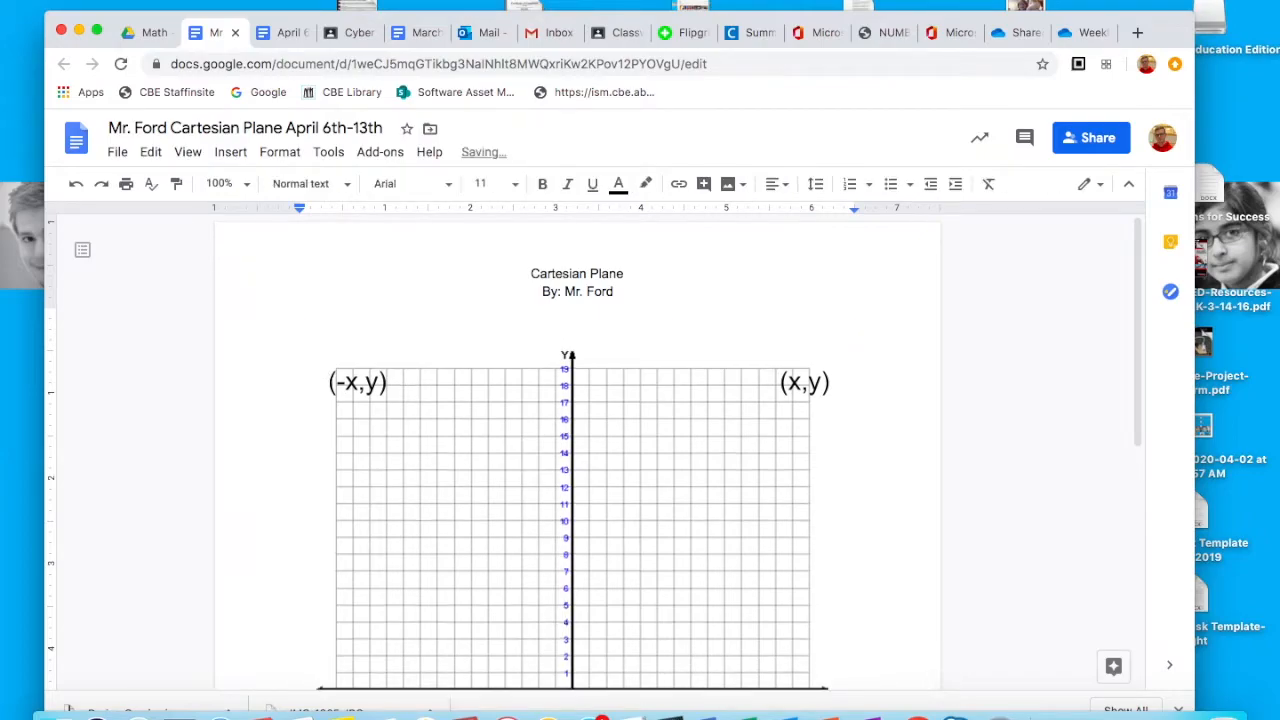
key("super+v")
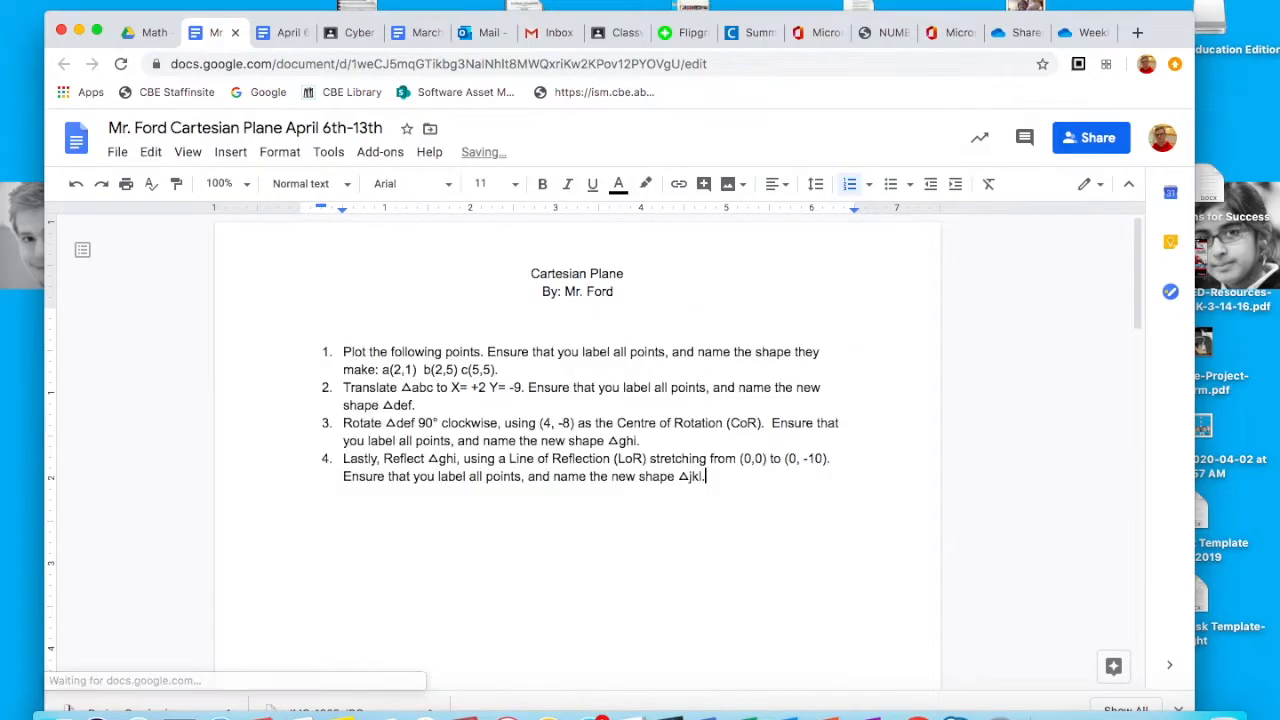
Step: Review the pasted instructions and the drawing's place below them, highlighting the first instruction about plotting points
scroll(611, 560, "down", 5)
scroll(611, 534, "down", 7)
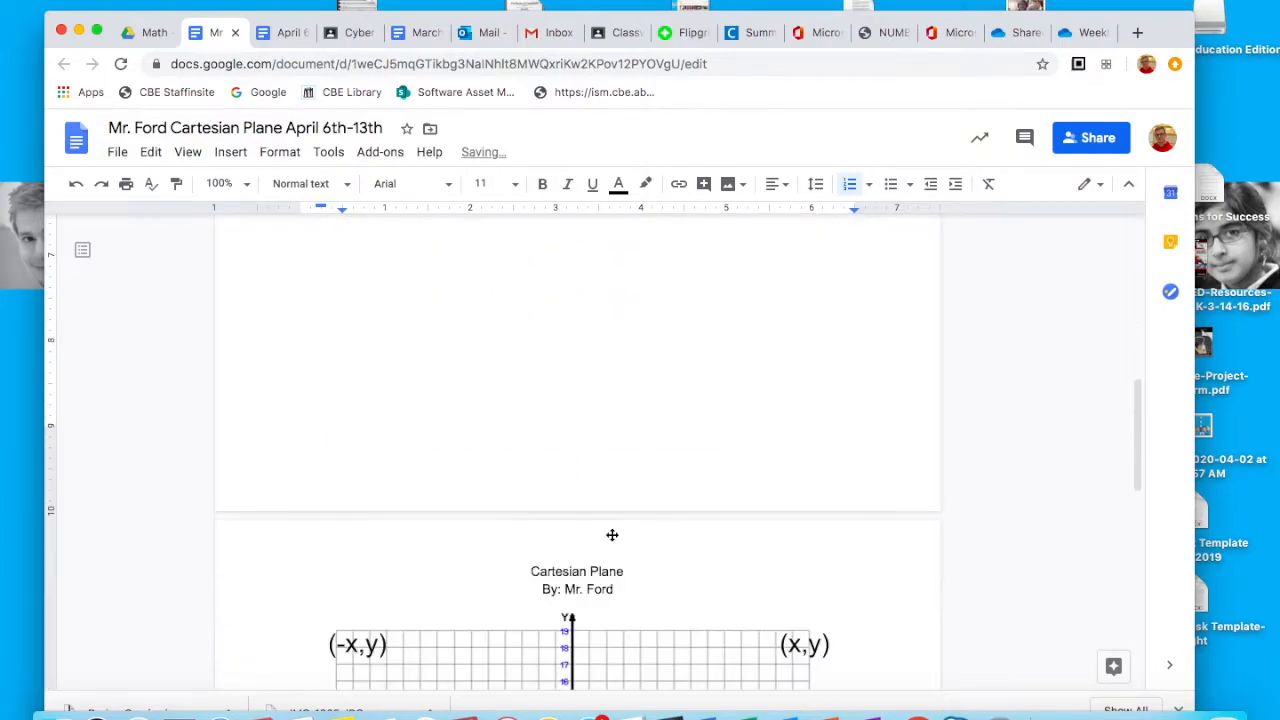
scroll(611, 534, "up", 5)
scroll(611, 534, "down", 4)
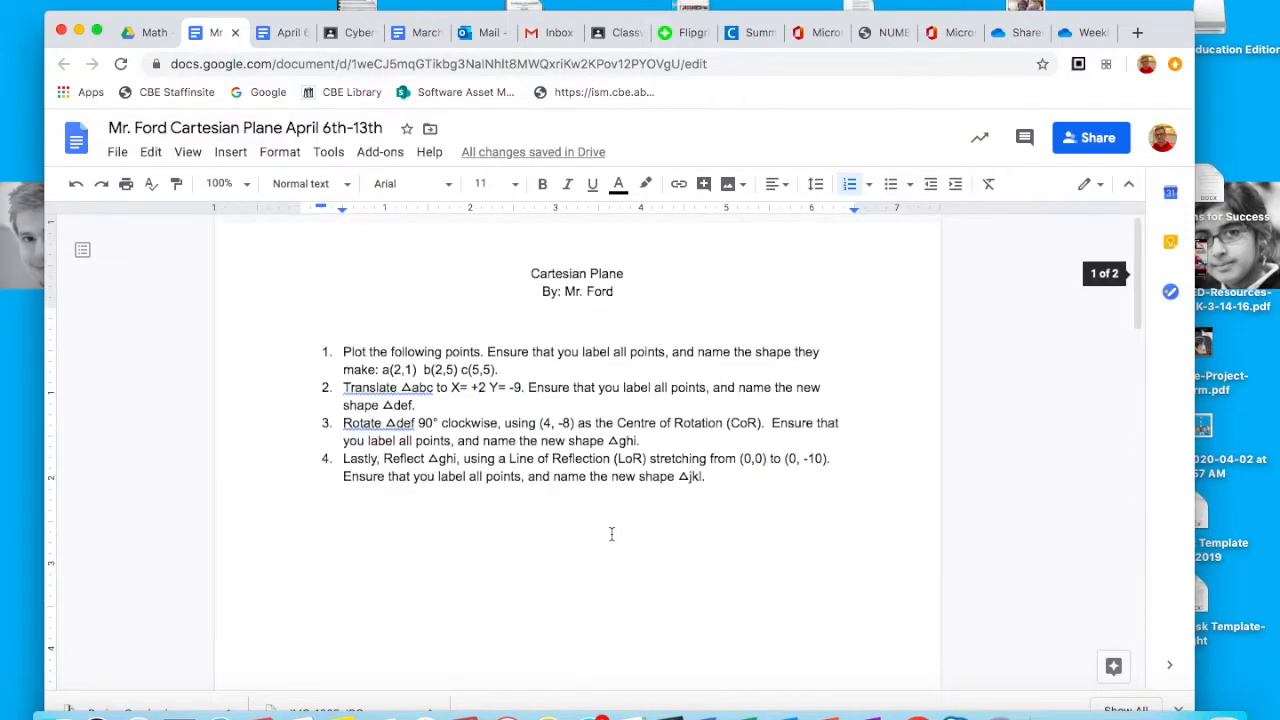
left_click_drag(343, 352, 629, 367)
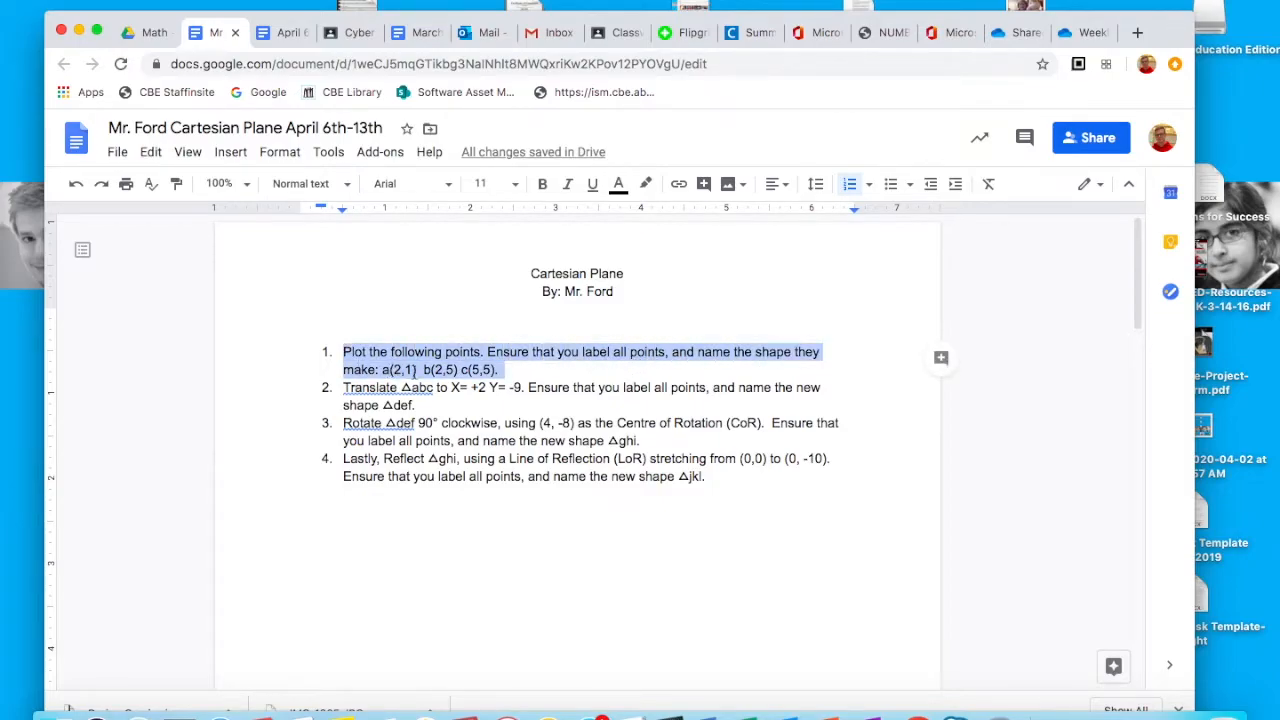
left_click(437, 580)
Step: Open the Cartesian plane drawing in the new document for editing
scroll(437, 580, "down", 10)
scroll(437, 580, "down", 5)
left_click(424, 474)
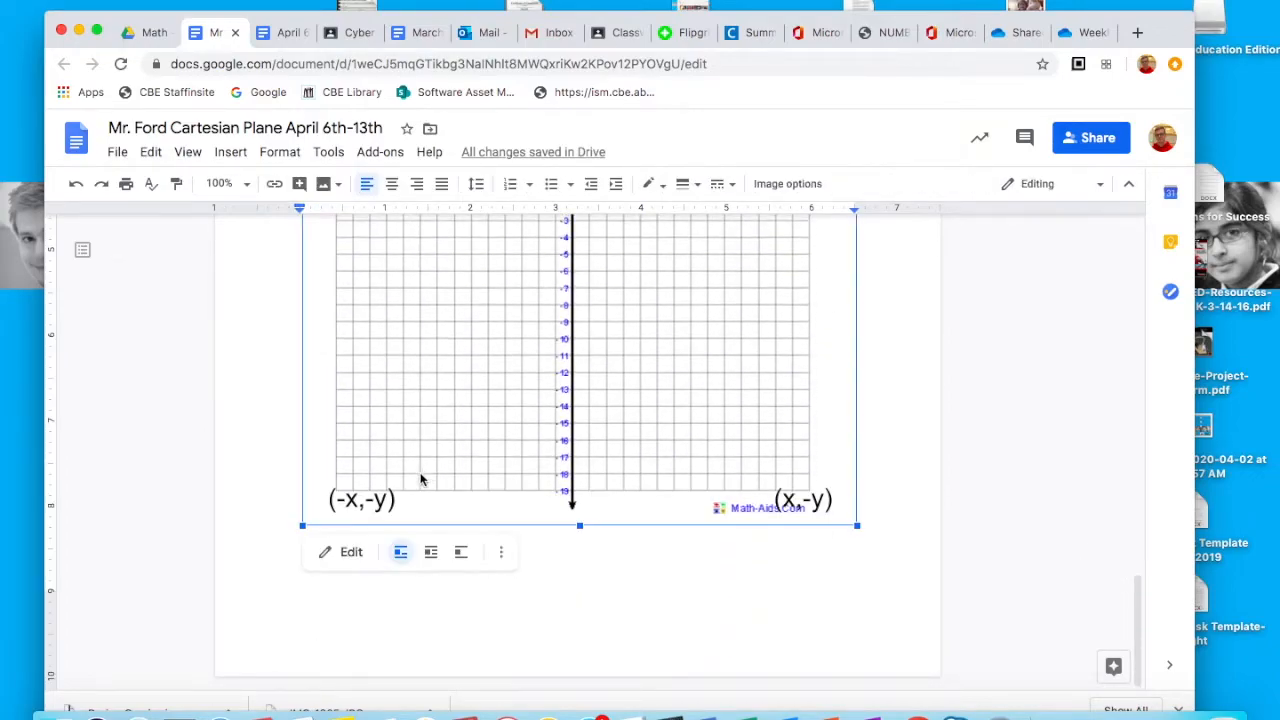
left_click(350, 553)
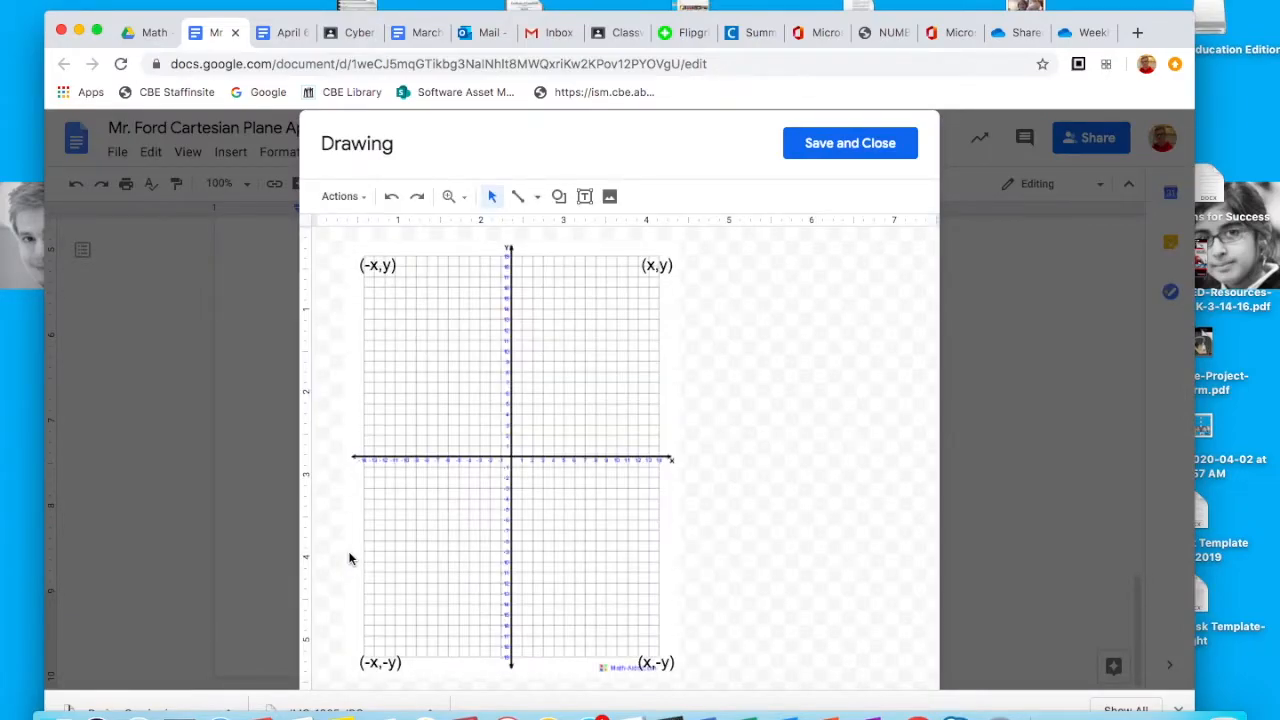
Step: Add a text note beside the Cartesian plane in the drawing, reading "Plot 2,1 2,5 5,5"
key("BackSpace")
key("BackSpace")
key("BackSpace")
key("BackSpace")
key("BackSpace")
key("BackSpace")
key("BackSpace")
key("BackSpace")
type("Plot 2,1")
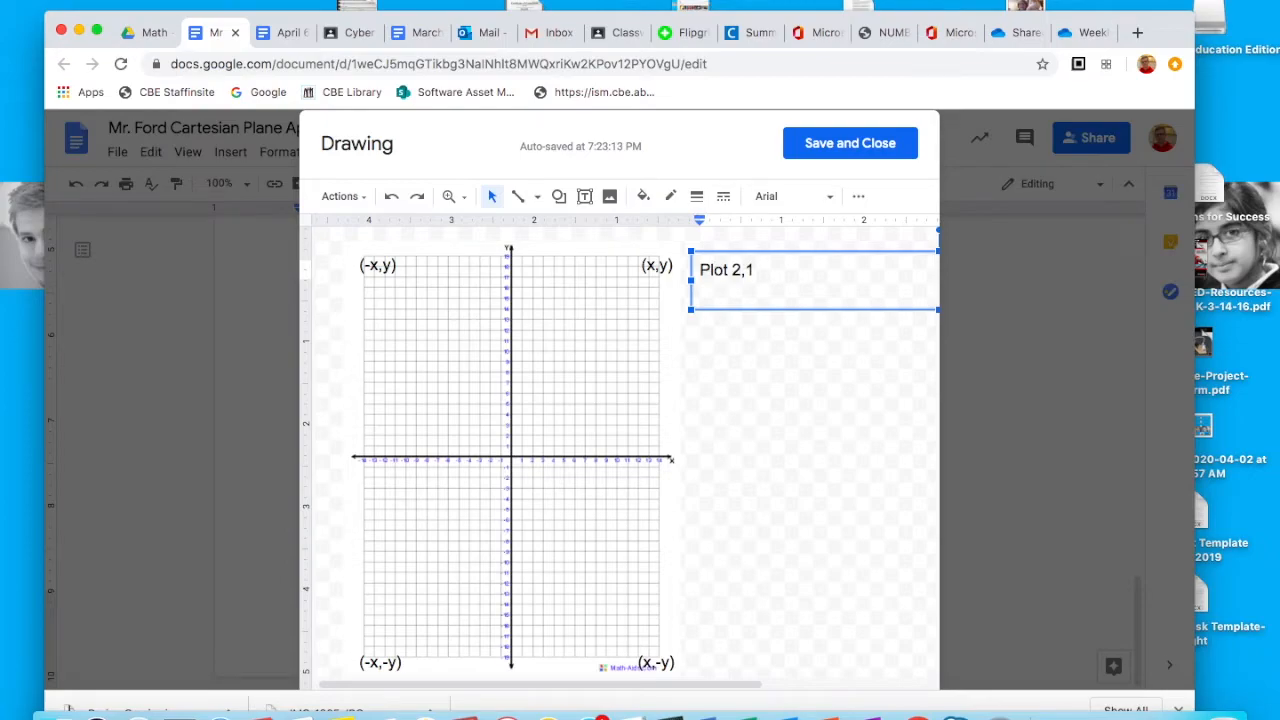
type("   2,5      5,5")
left_click(742, 460)
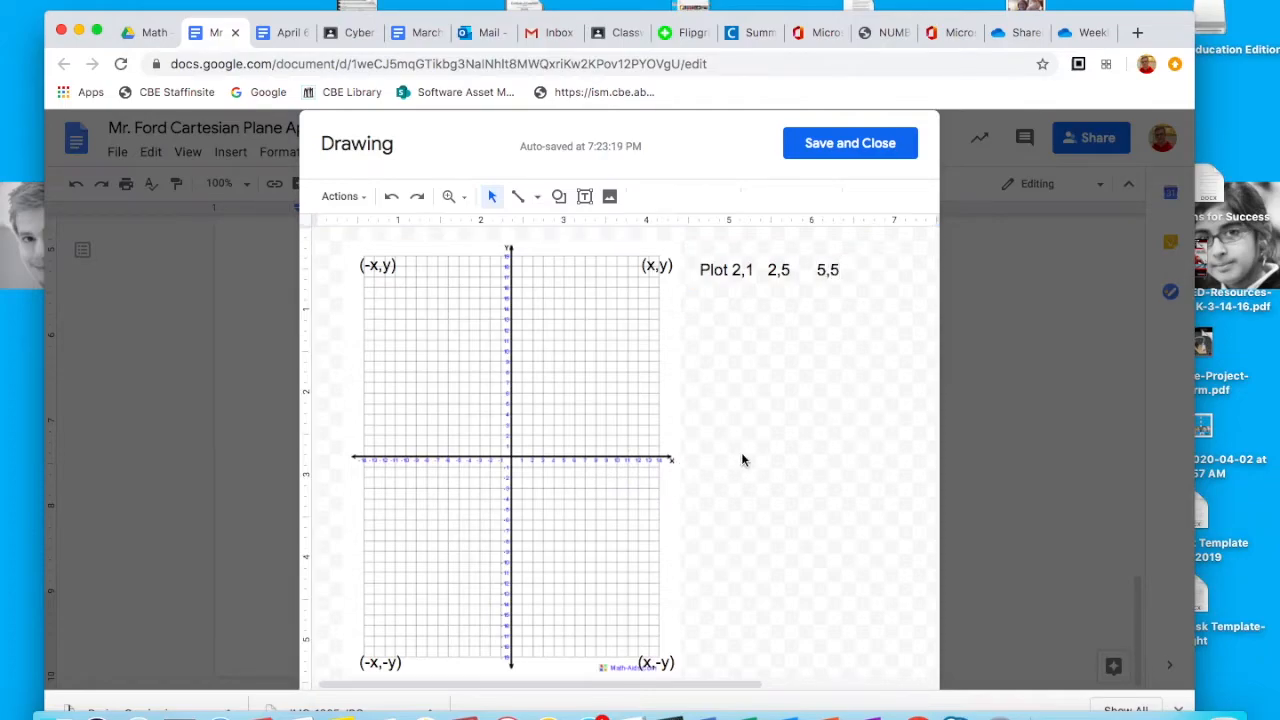
Step: Insert a small circle as a point marker in the blank area beside the plane, below the plot note
left_click(559, 198)
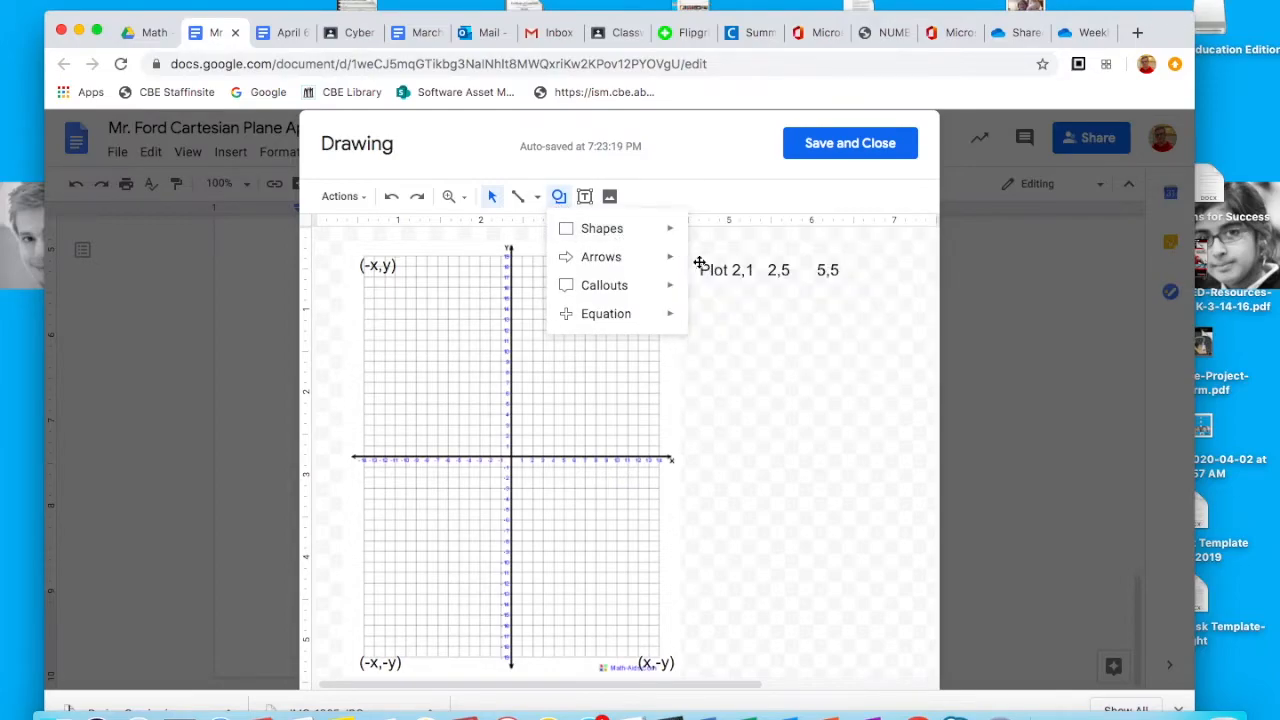
mouse_move(646, 226)
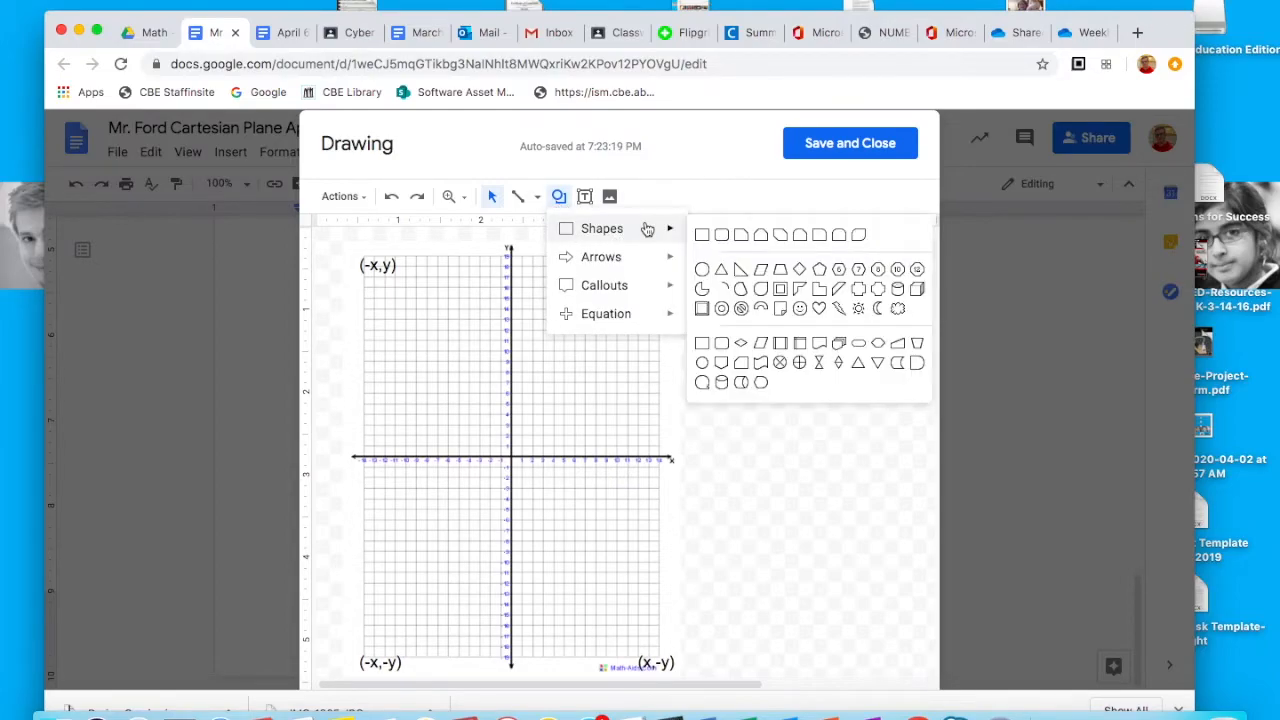
left_click(704, 271)
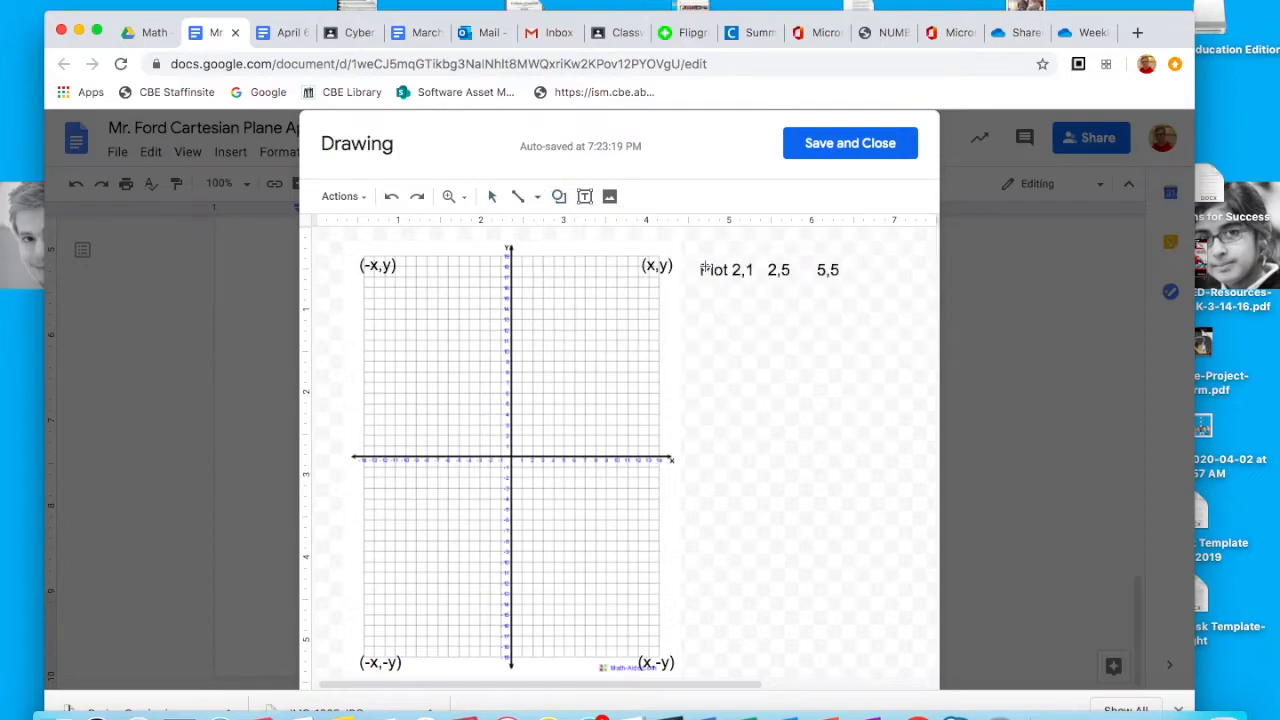
left_click(727, 375)
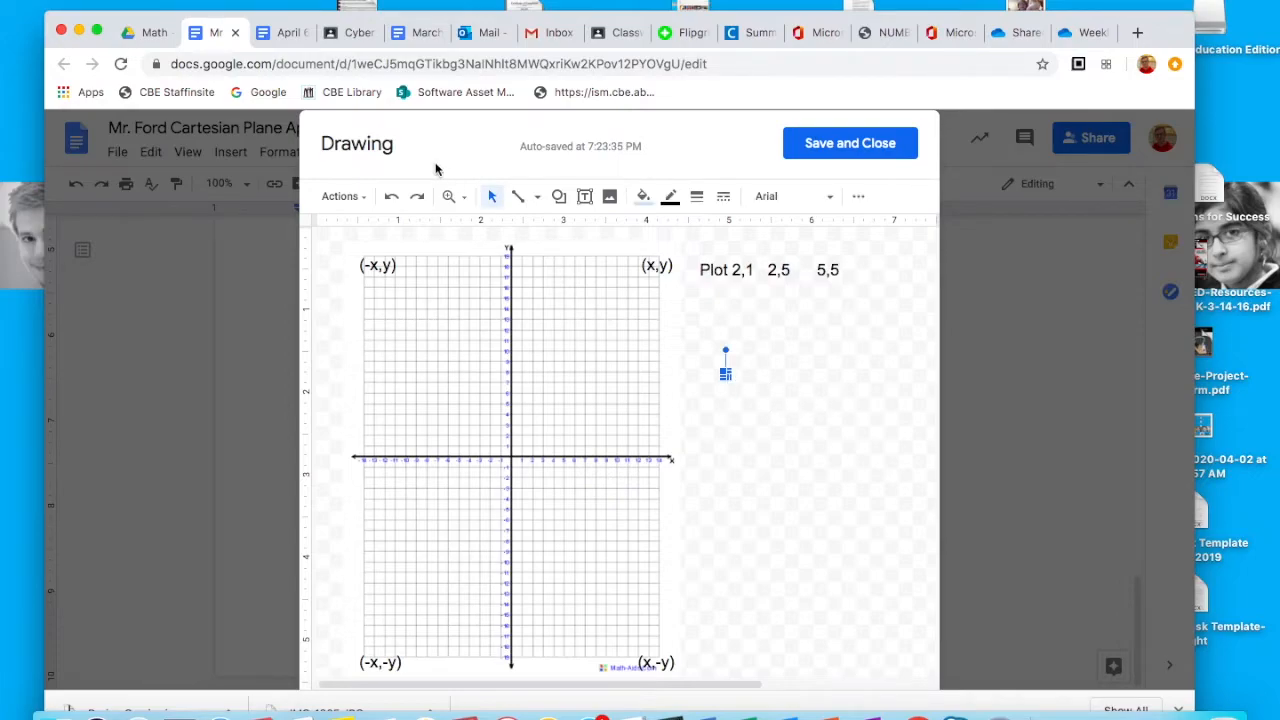
Step: Place the small circle marker exactly on point (2,1) of the Cartesian plane
left_click(452, 197)
mouse_move(489, 228)
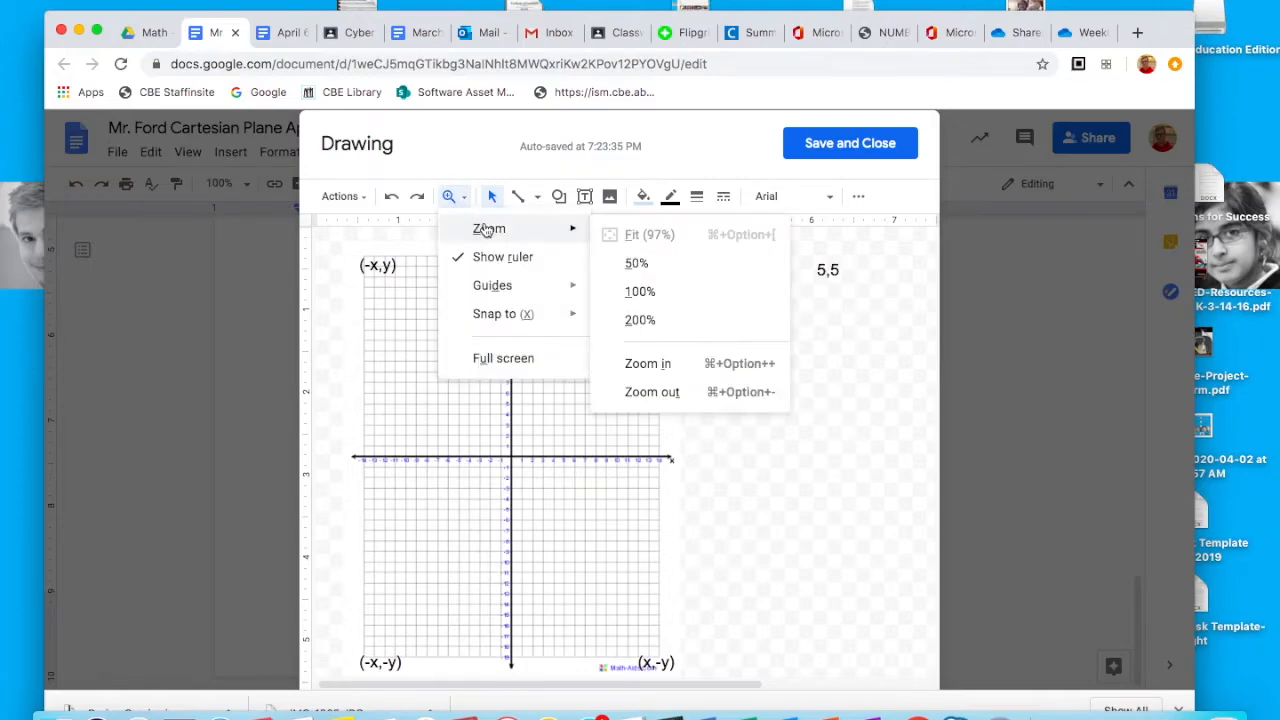
left_click(621, 287)
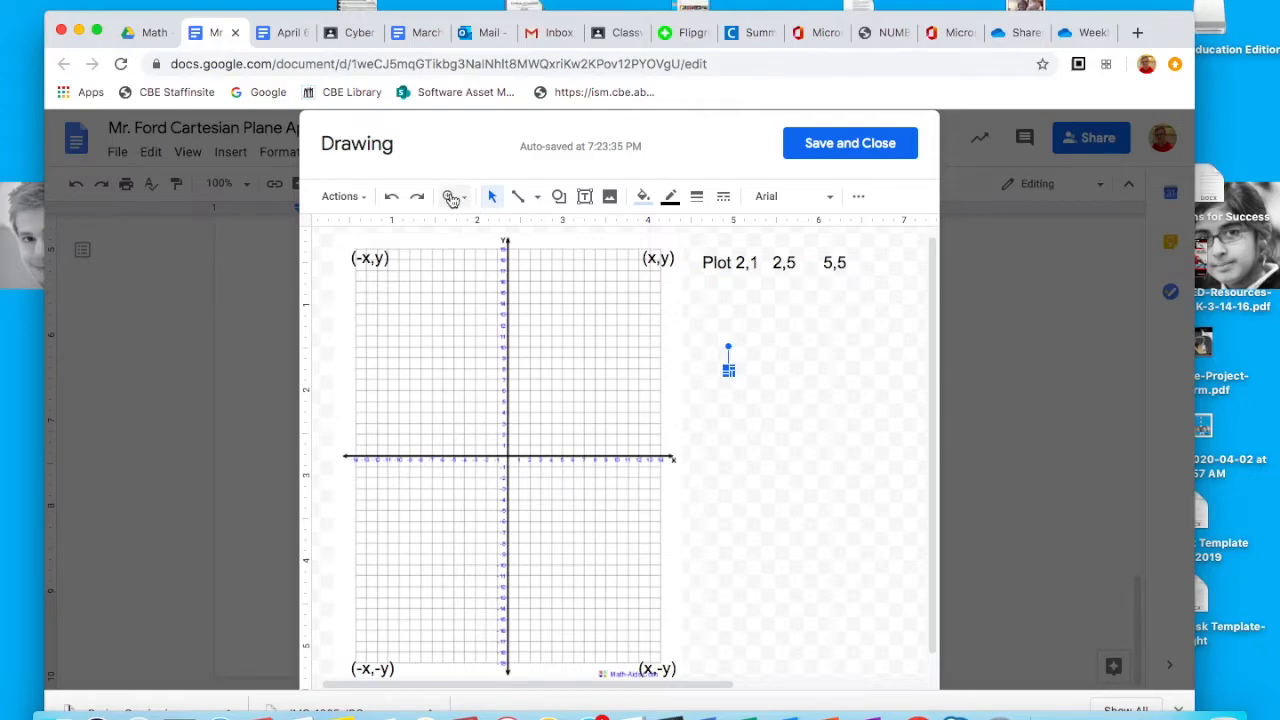
left_click(450, 198)
mouse_move(566, 231)
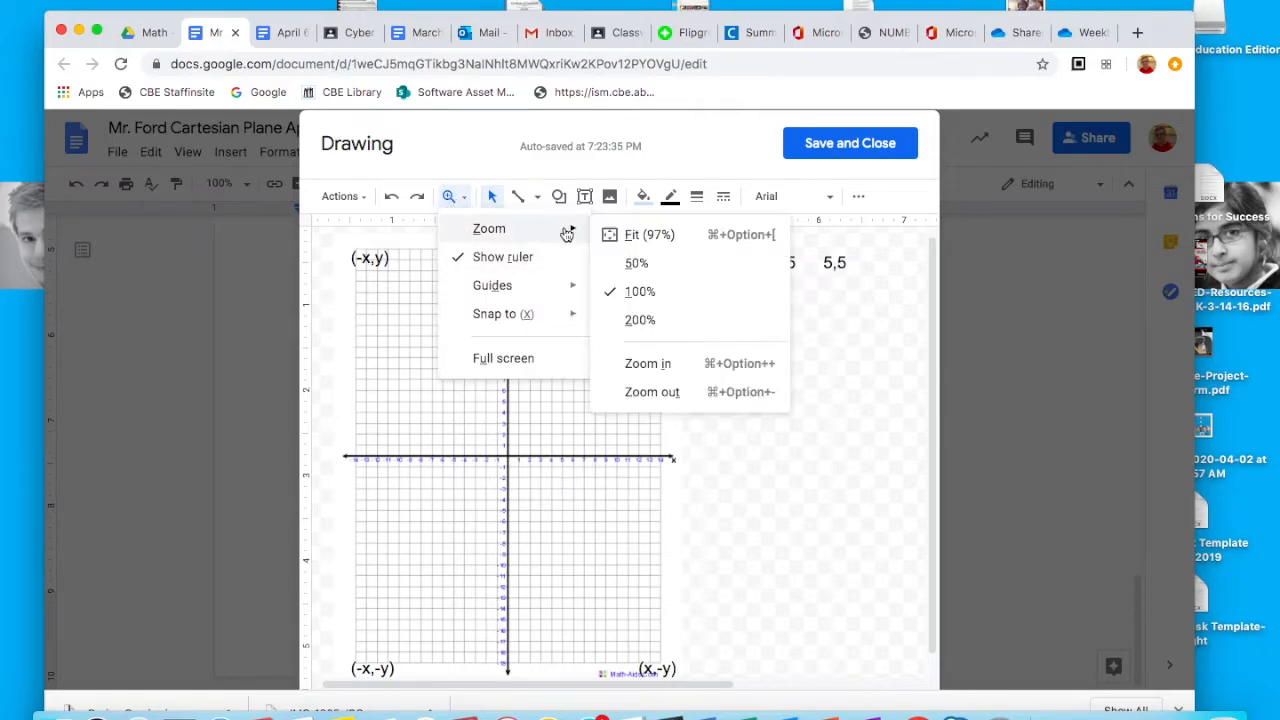
left_click(622, 320)
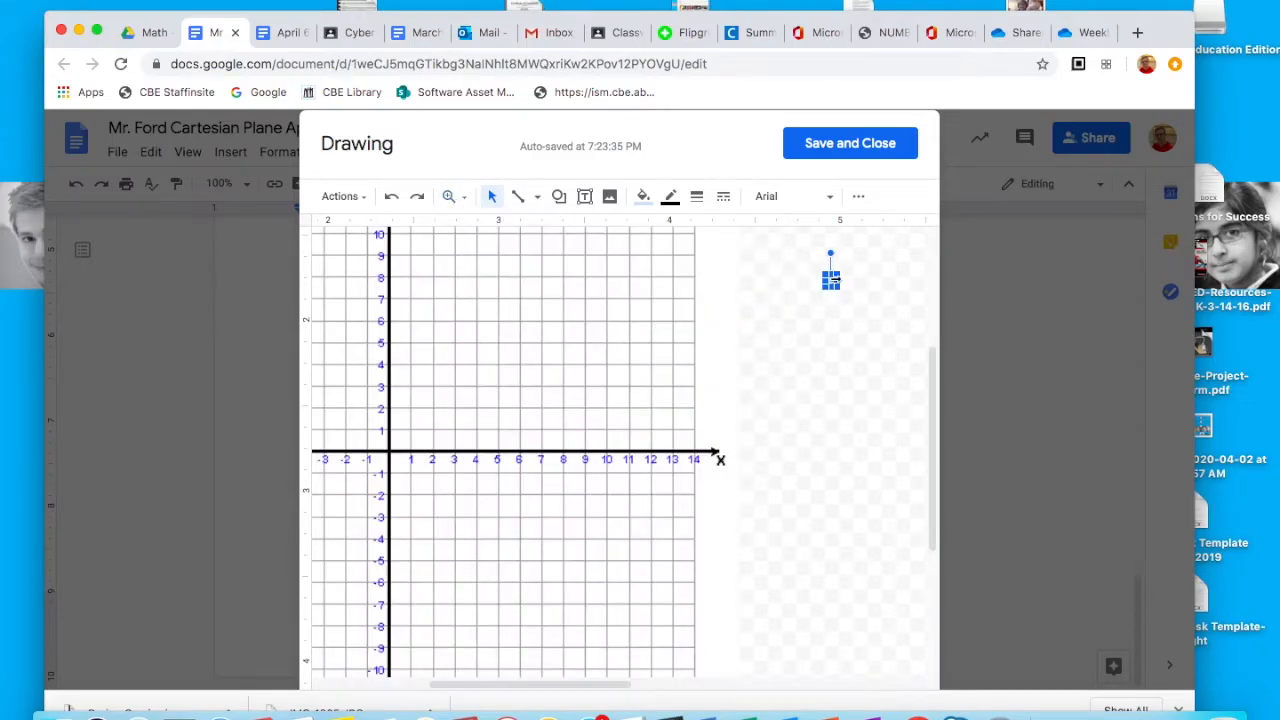
mouse_move(826, 279)
left_mouse_down()
mouse_move(460, 437)
mouse_move(435, 433)
left_mouse_up()
left_click_drag(434, 431, 434, 431)
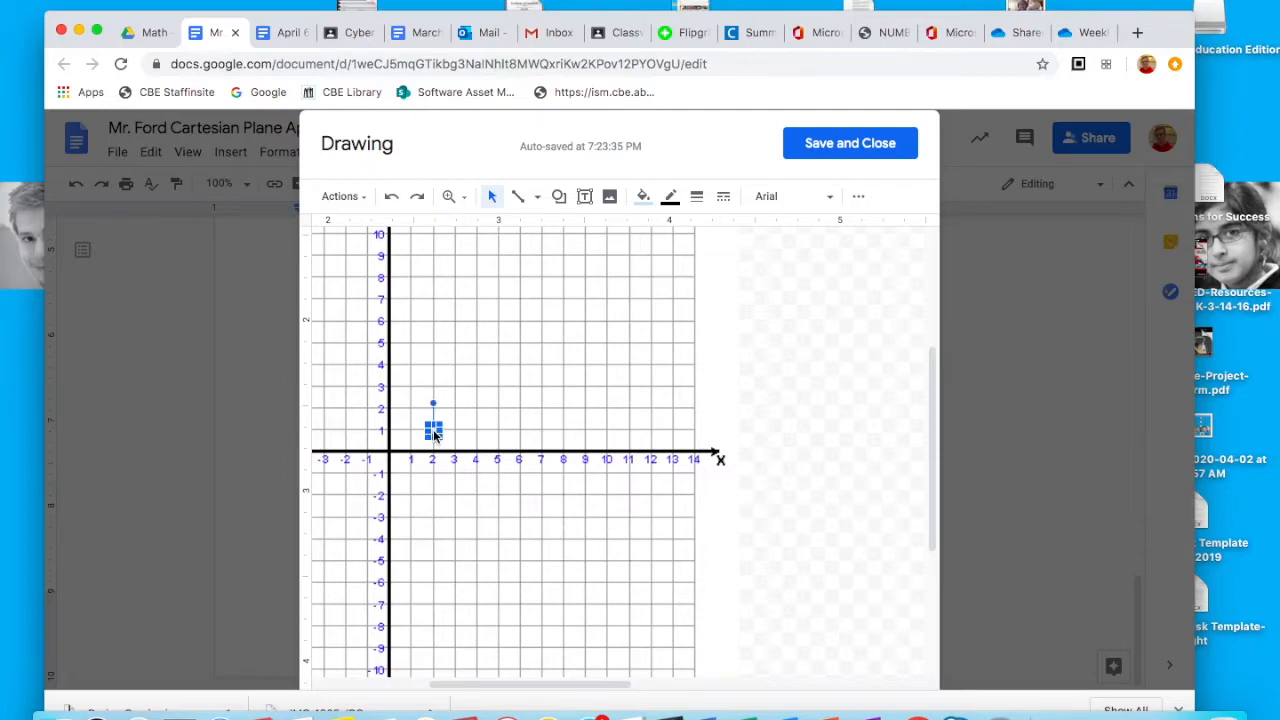
Step: Replace the note beside the plane with "Plot 2,1 6,7 2,3"
left_click(867, 391)
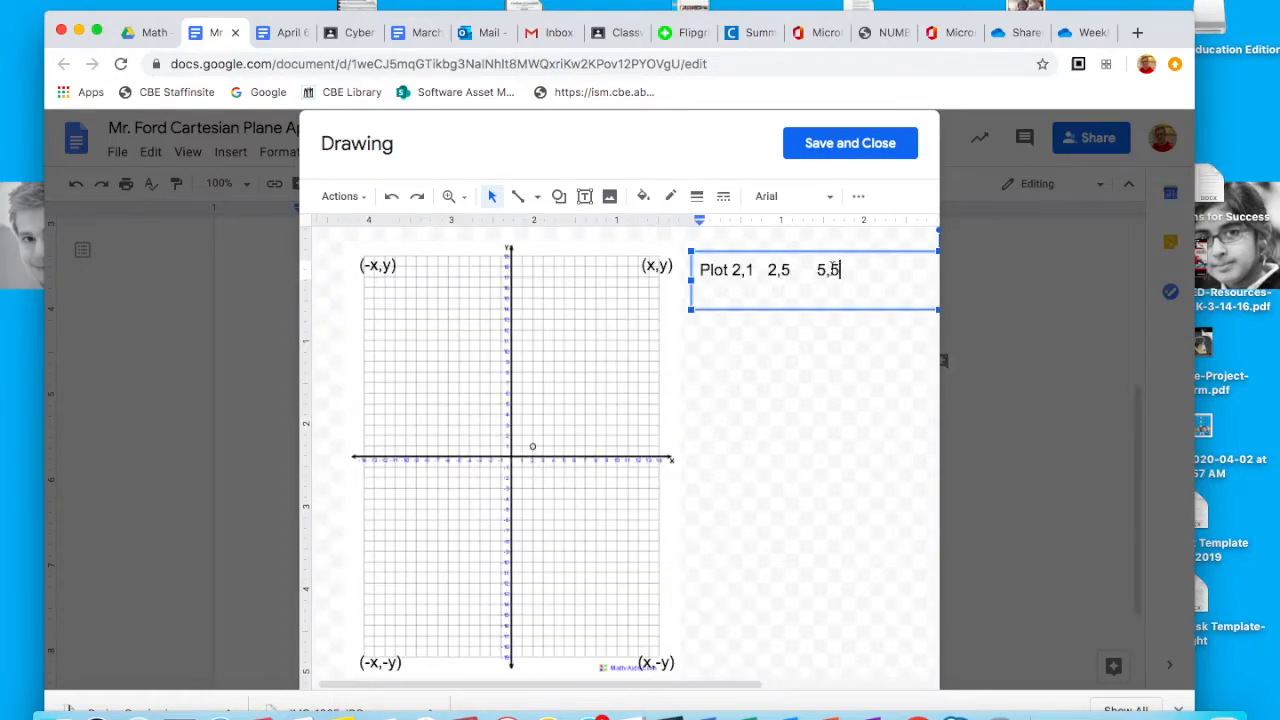
left_click_drag(833, 266, 699, 270)
key("BackSpace")
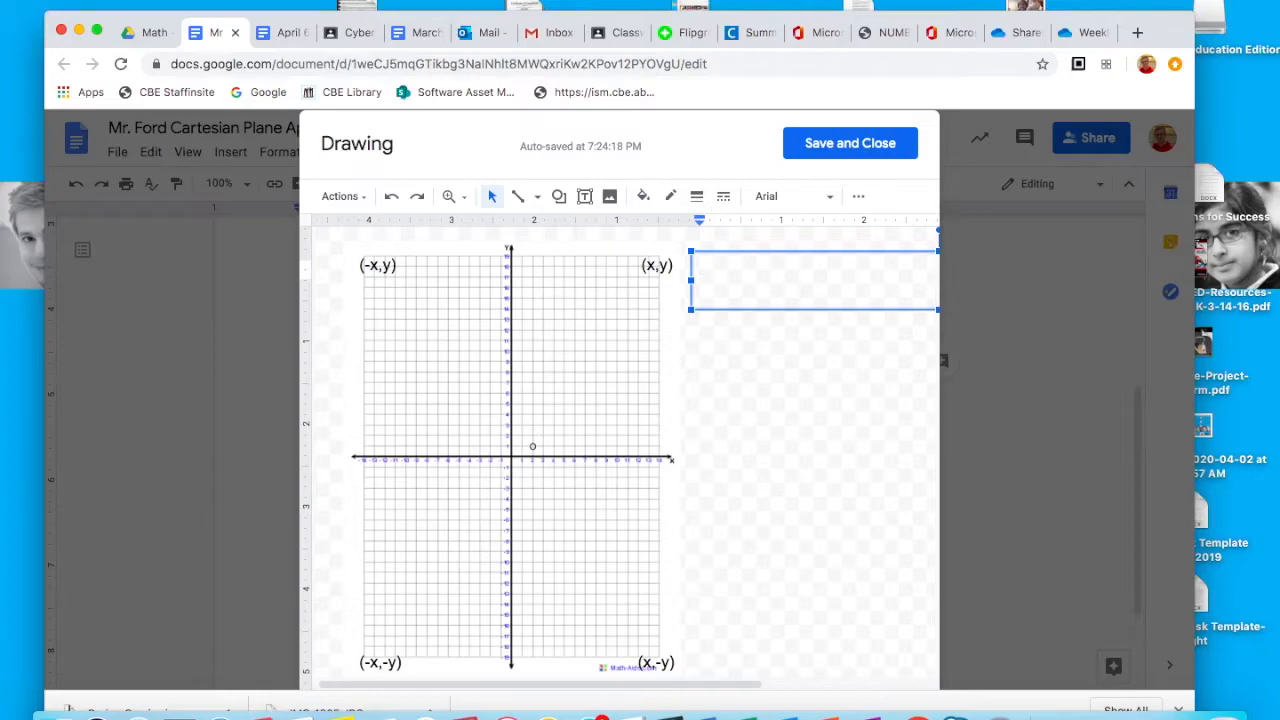
type("Plot 2,1    6,7        2,")
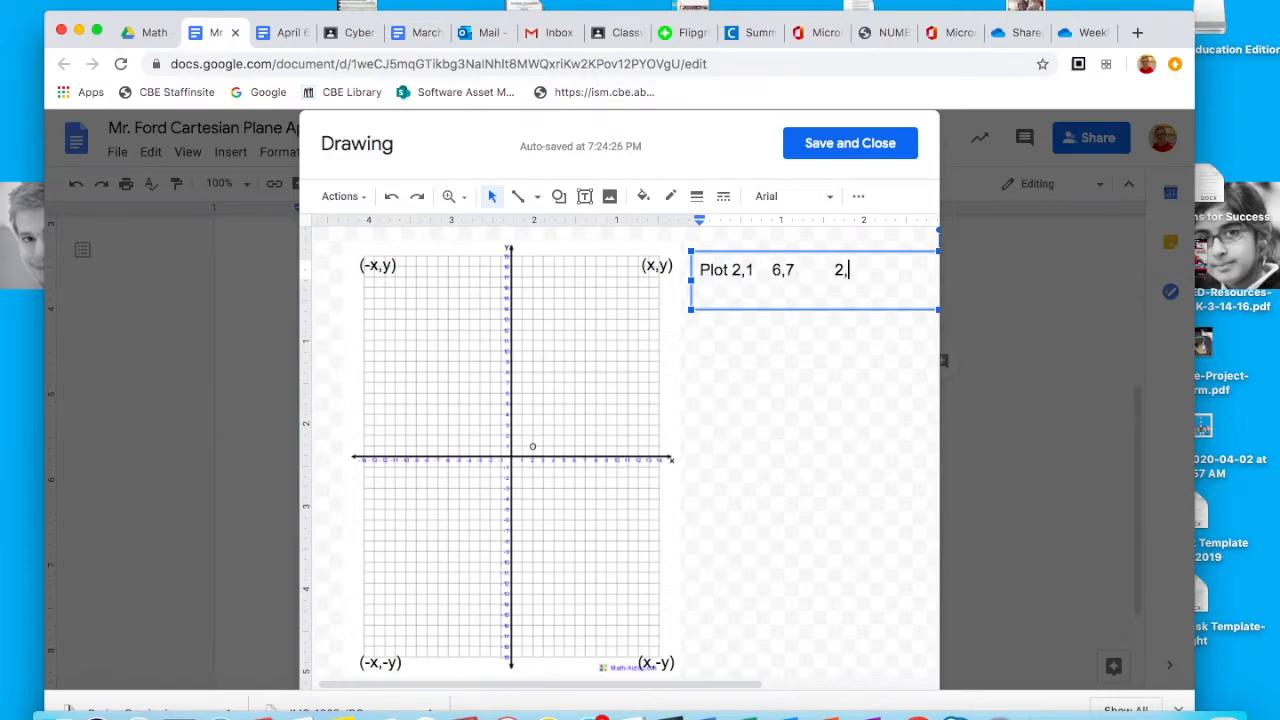
type("3")
left_click(798, 386)
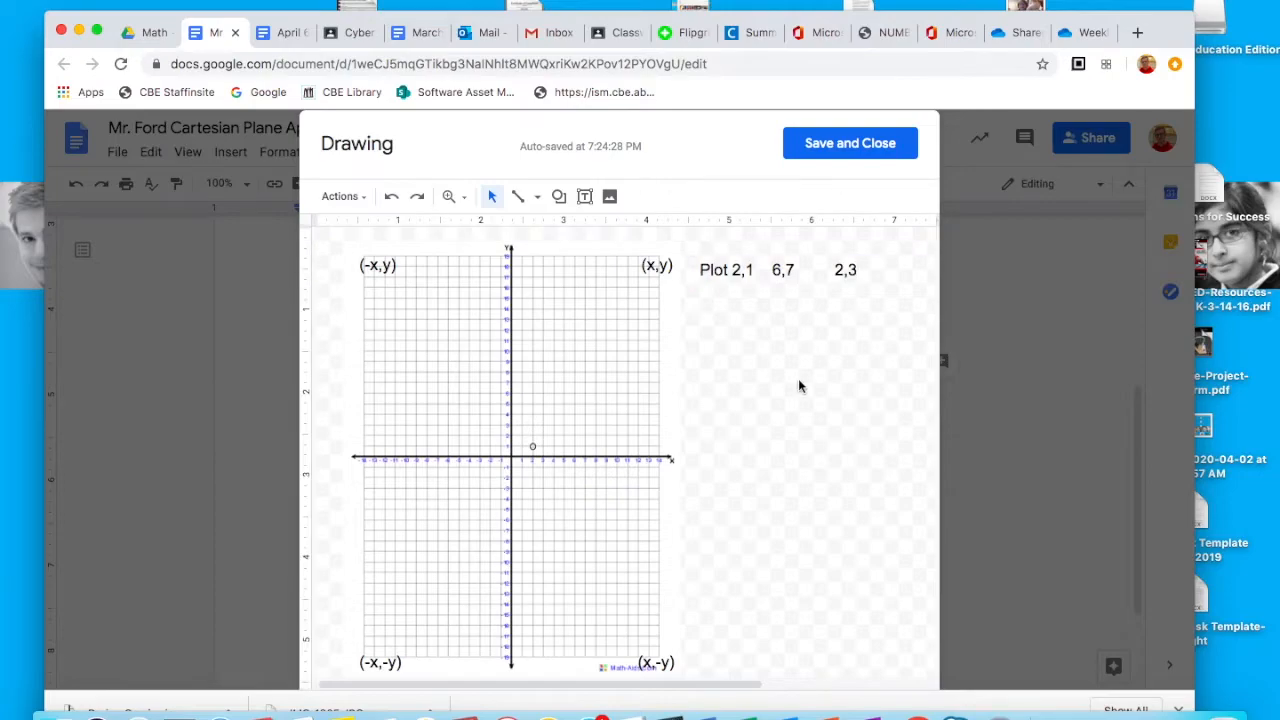
Step: Duplicate the circle marker at (2,1) twice and place the copies on points (2,3) and (6,7)
left_click(533, 448)
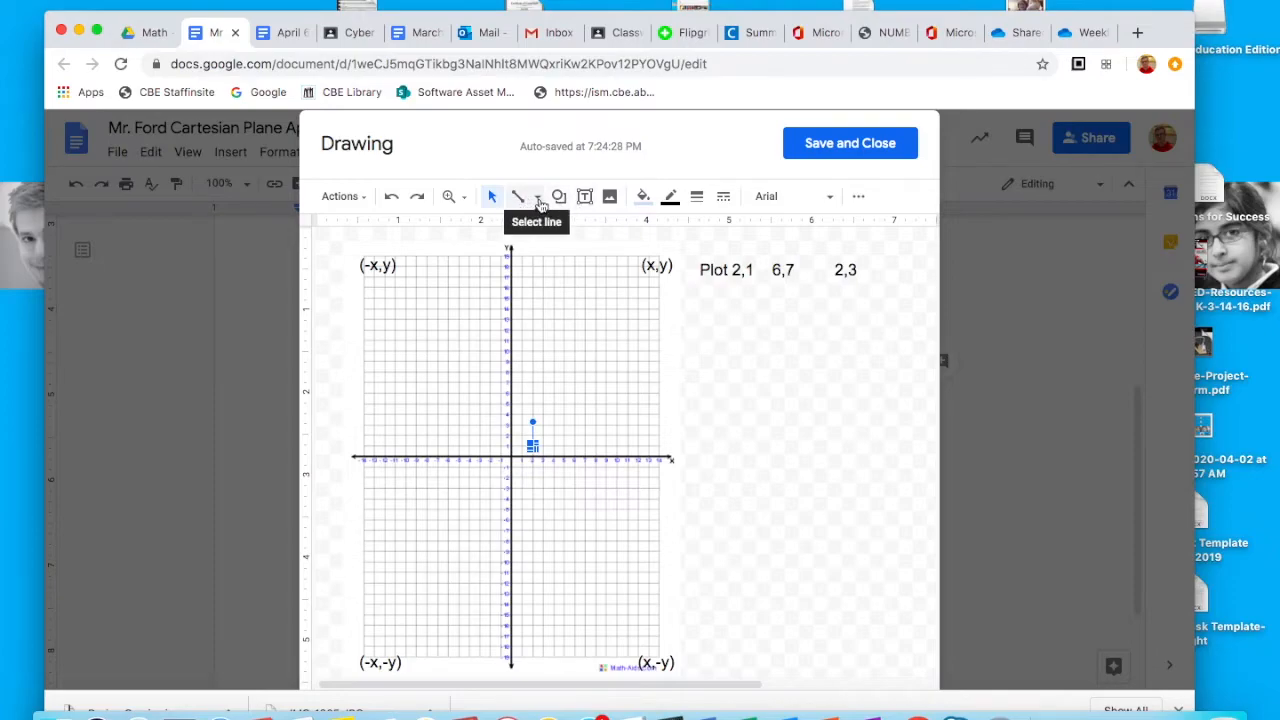
left_click(452, 196)
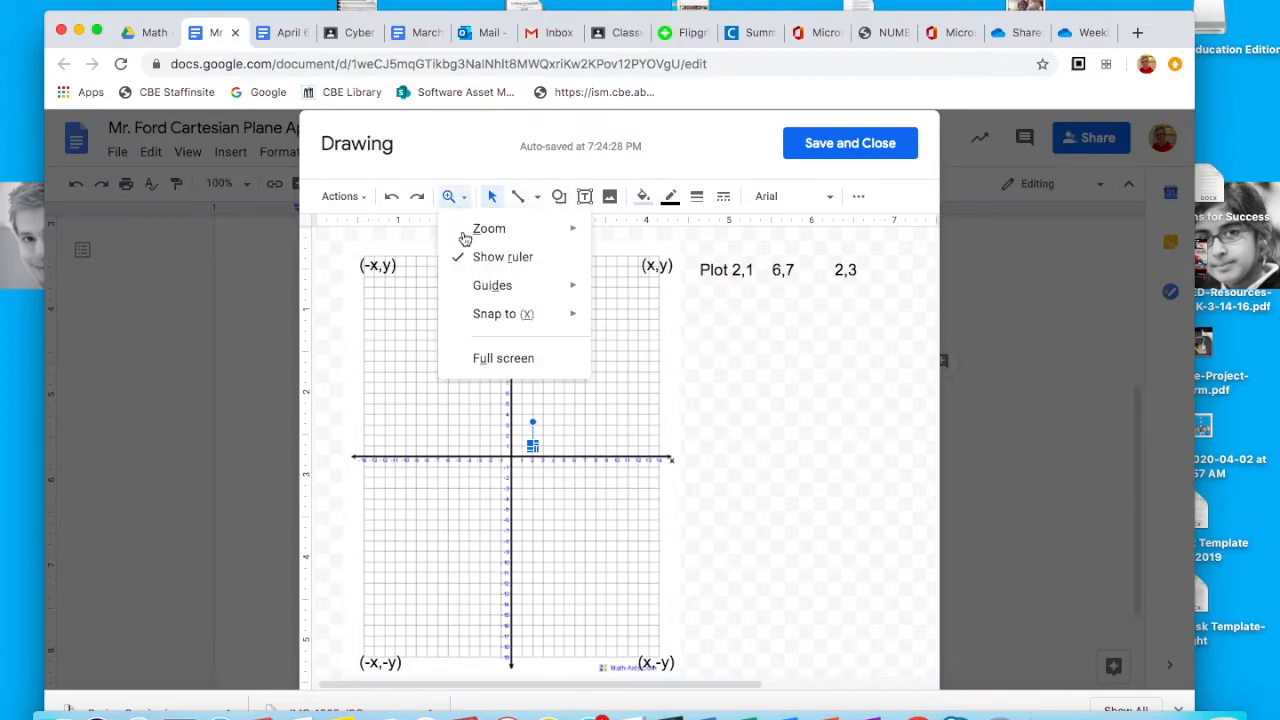
mouse_move(495, 228)
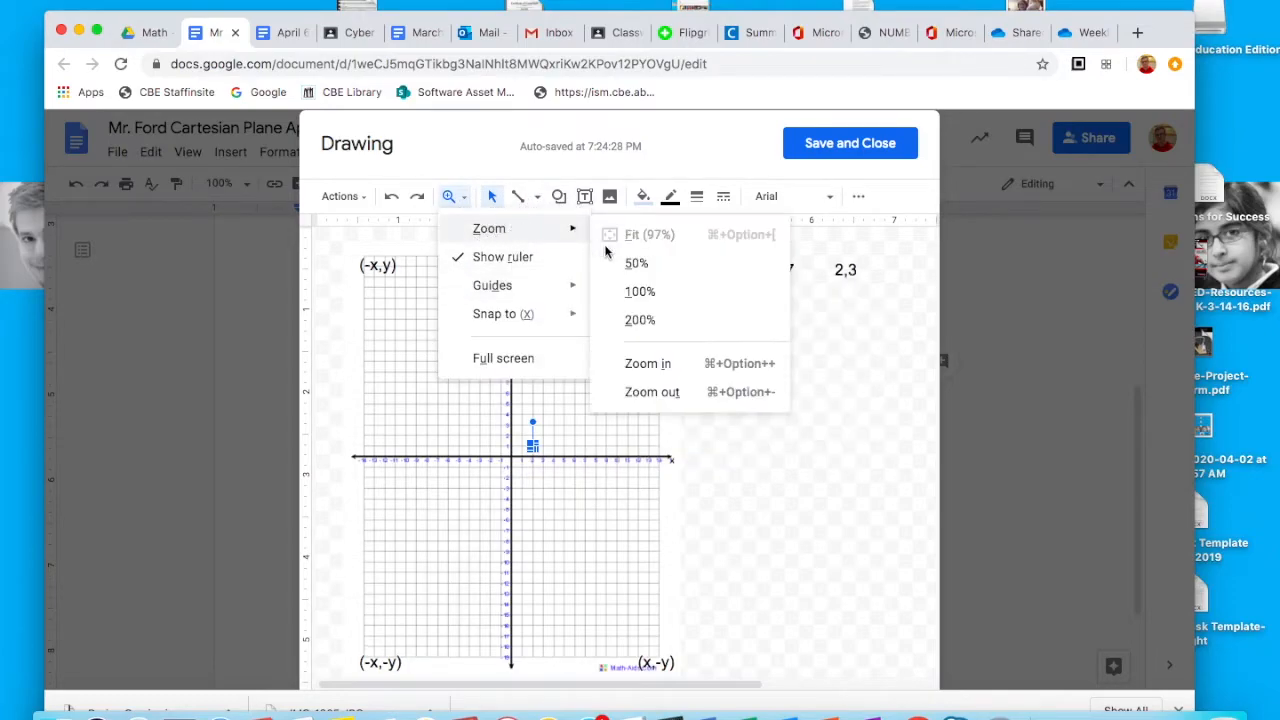
left_click(639, 320)
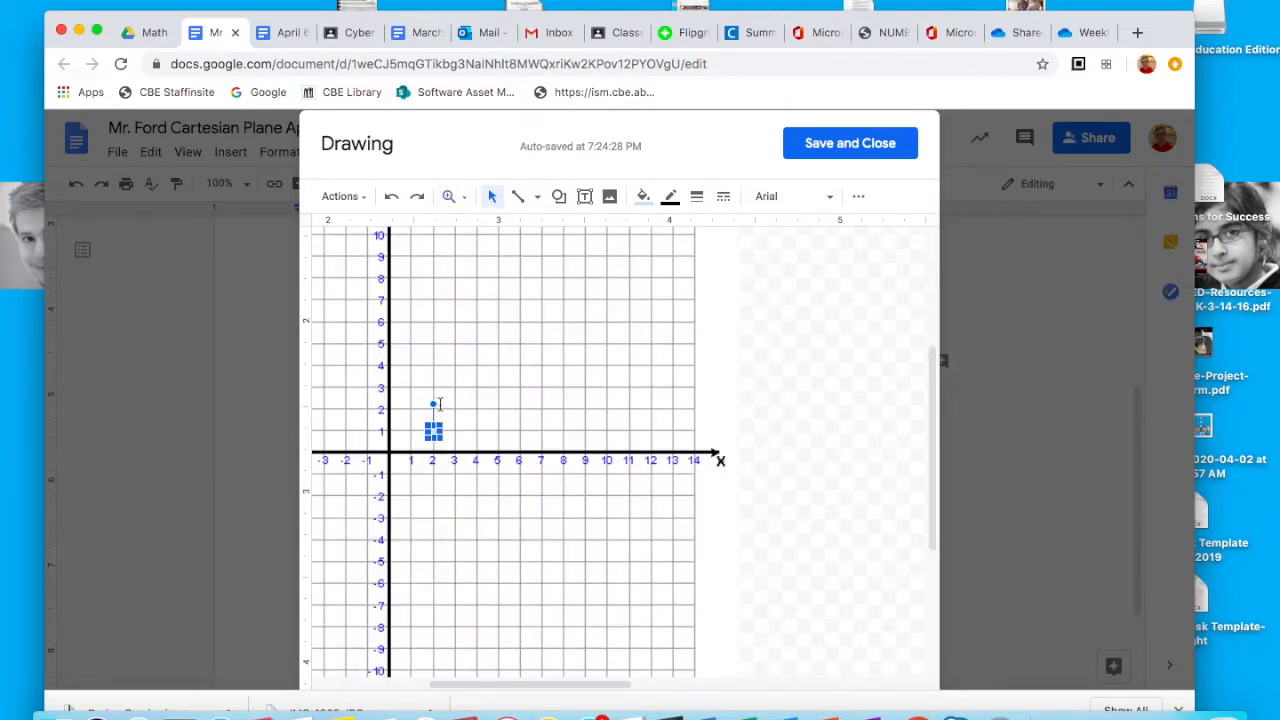
key("super+v")
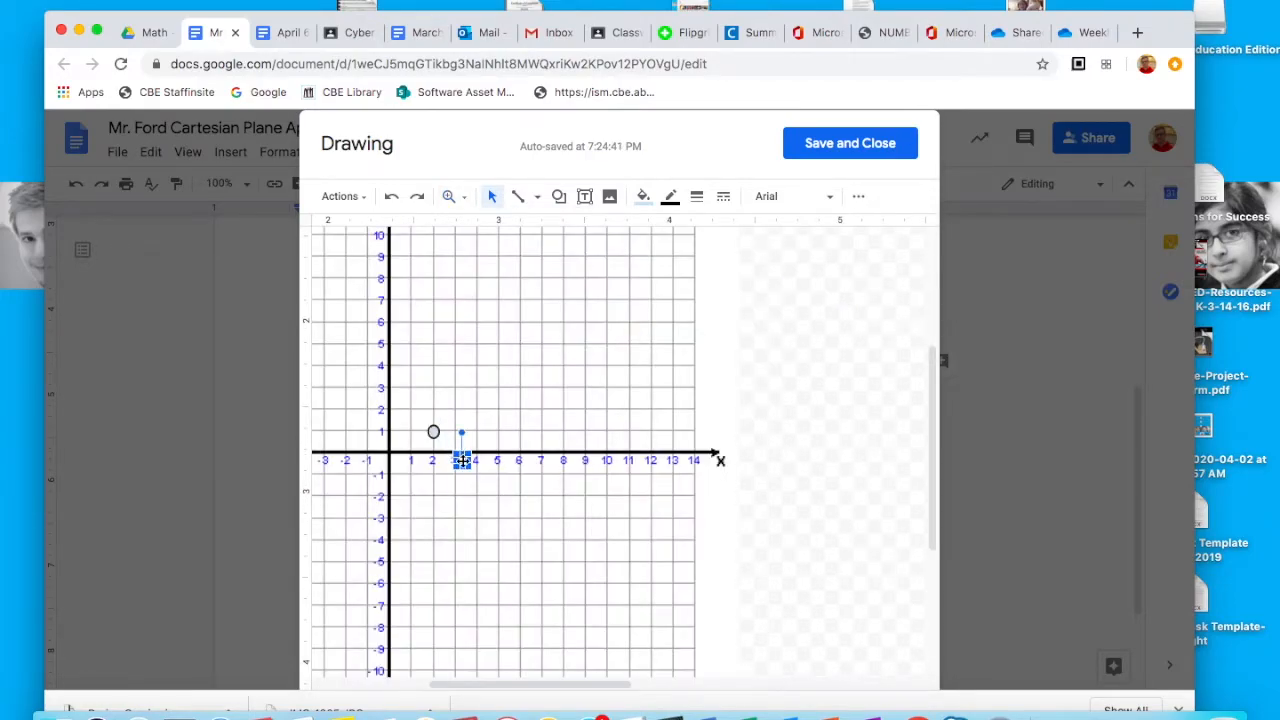
left_click_drag(462, 460, 435, 392)
key("super+v")
left_click_drag(490, 487, 520, 298)
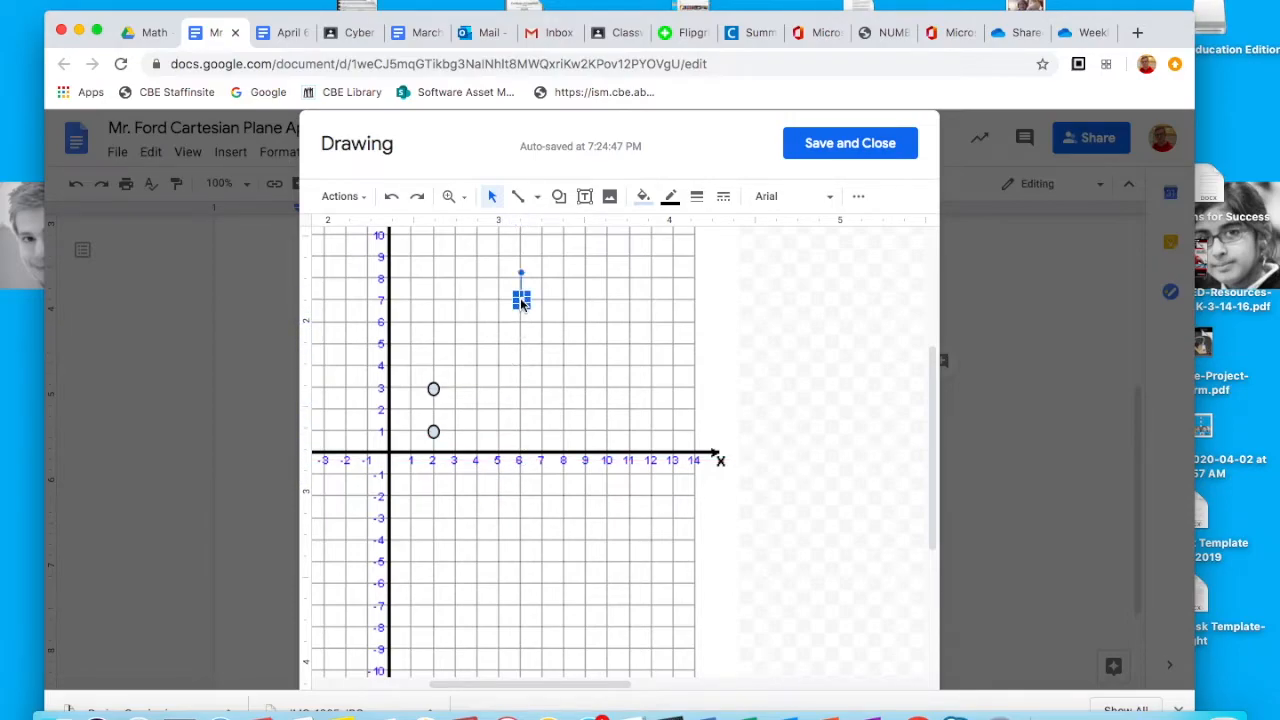
Step: Connect the markers at (2,1), (6,7) and (2,3) with three straight lines to form a closed triangle
left_click(519, 199)
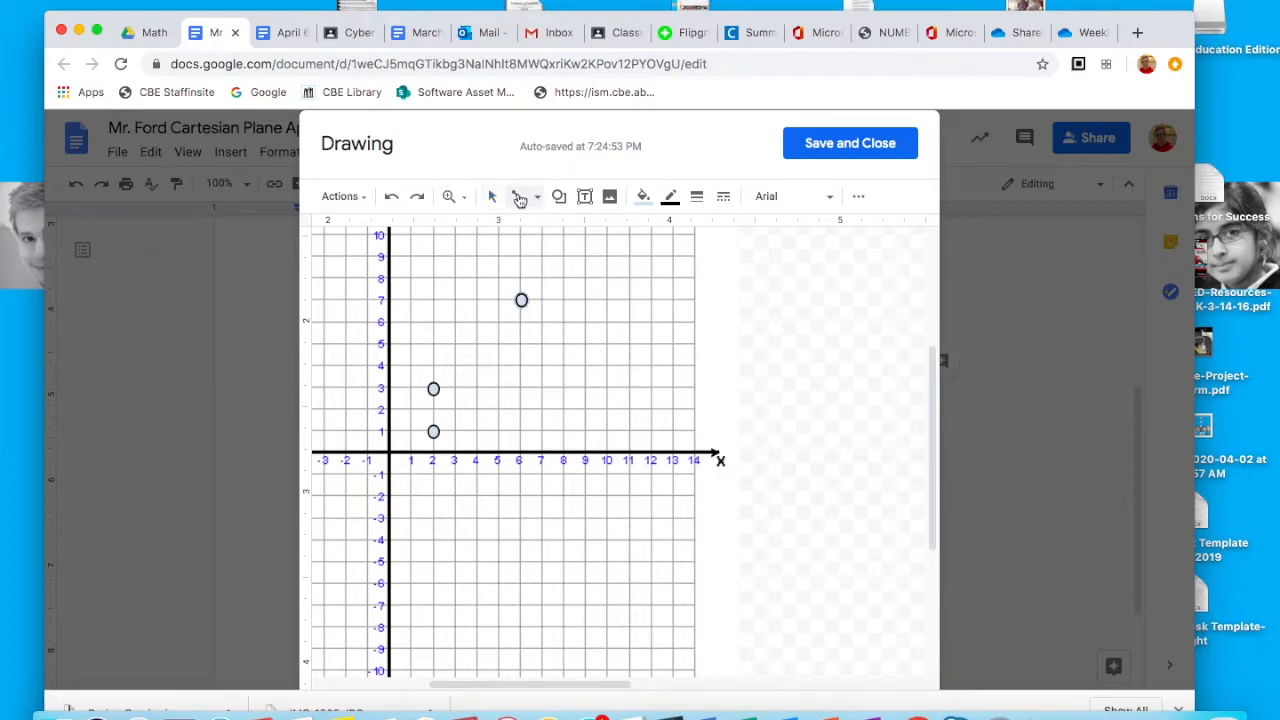
left_click_drag(433, 431, 521, 300)
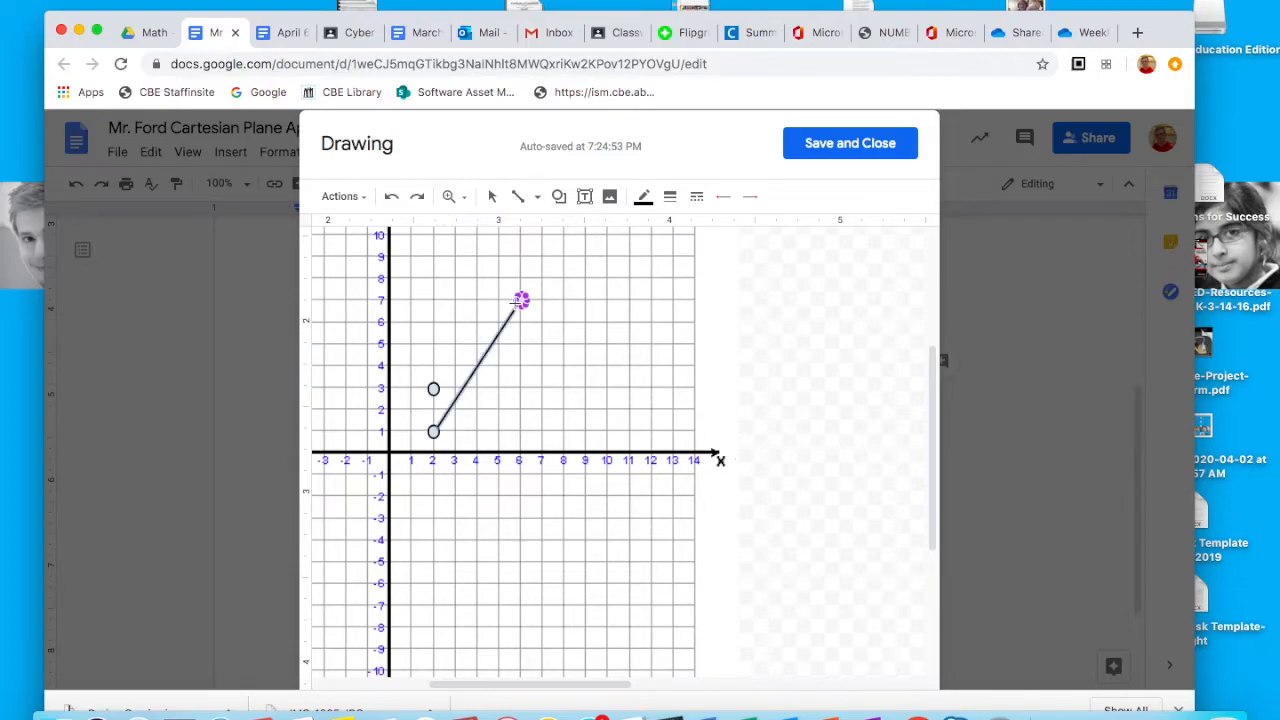
left_click_drag(433, 389, 521, 300)
left_click(433, 389)
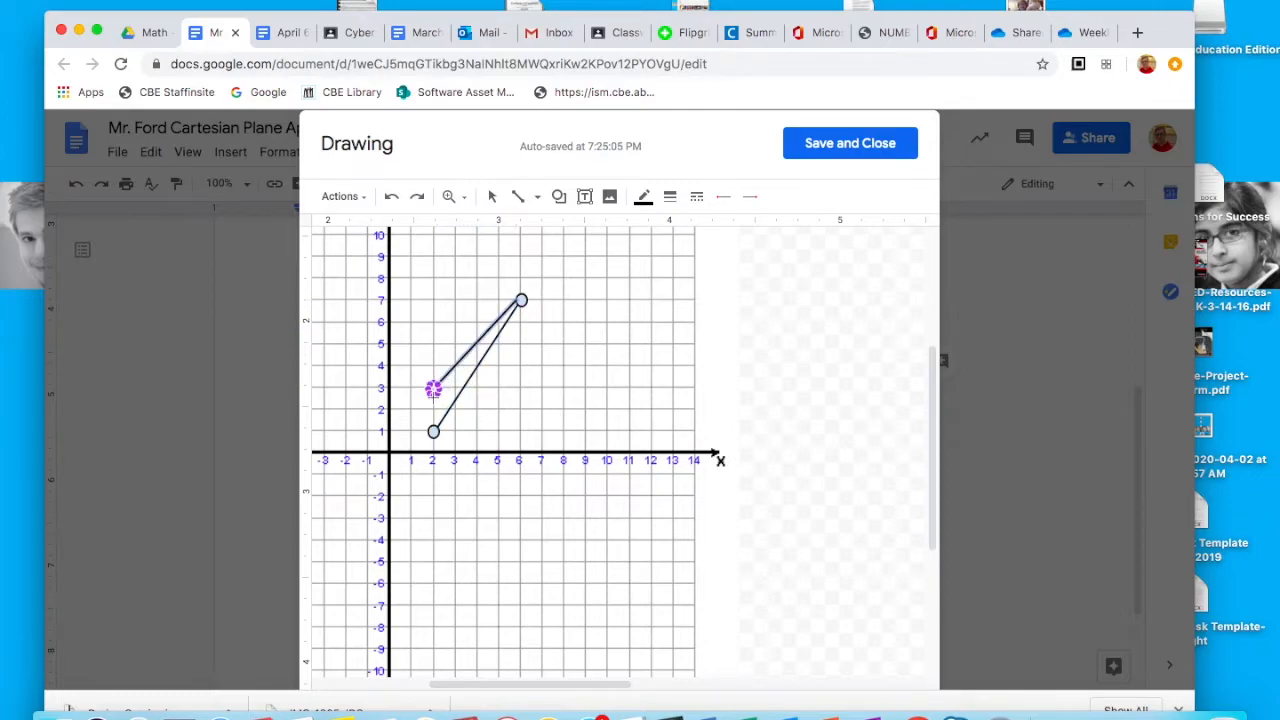
left_click(433, 431)
left_click_drag(433, 431, 433, 389)
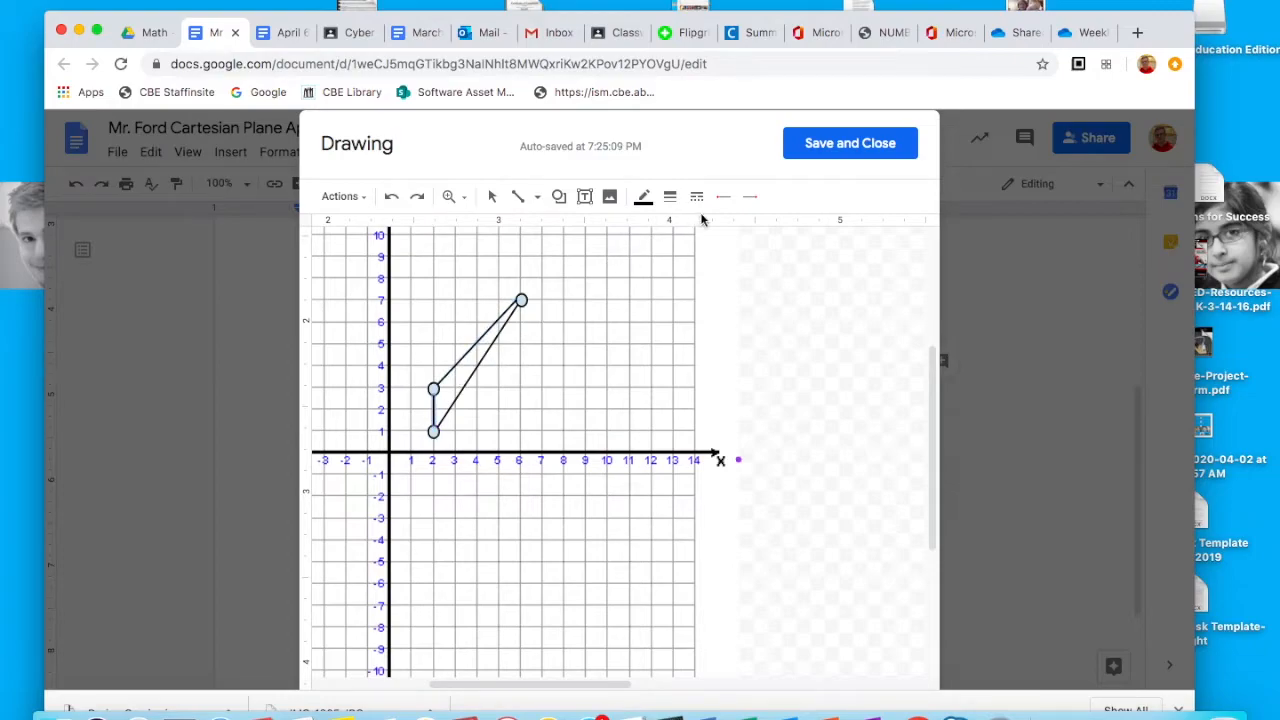
Step: Add a text box beside point (6,7) with the label "c(6,7)" in font size 8
left_click(579, 203)
left_click(530, 290)
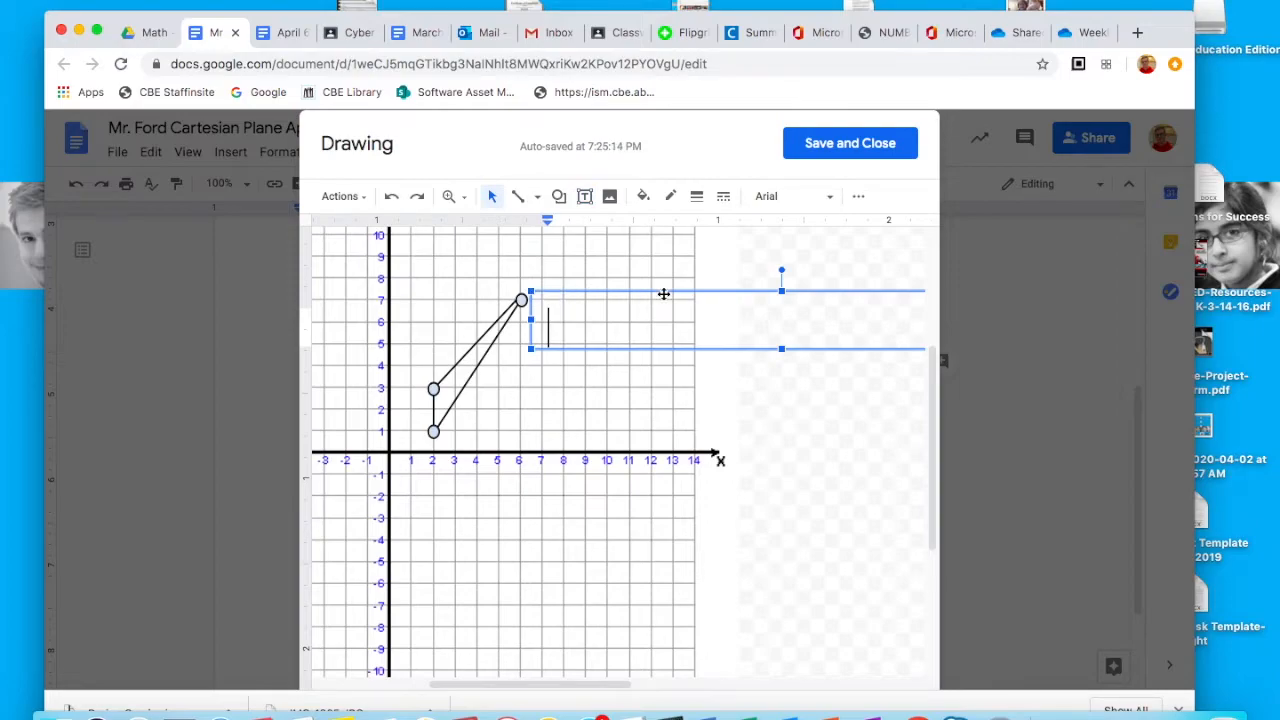
left_click(858, 196)
left_click(455, 229)
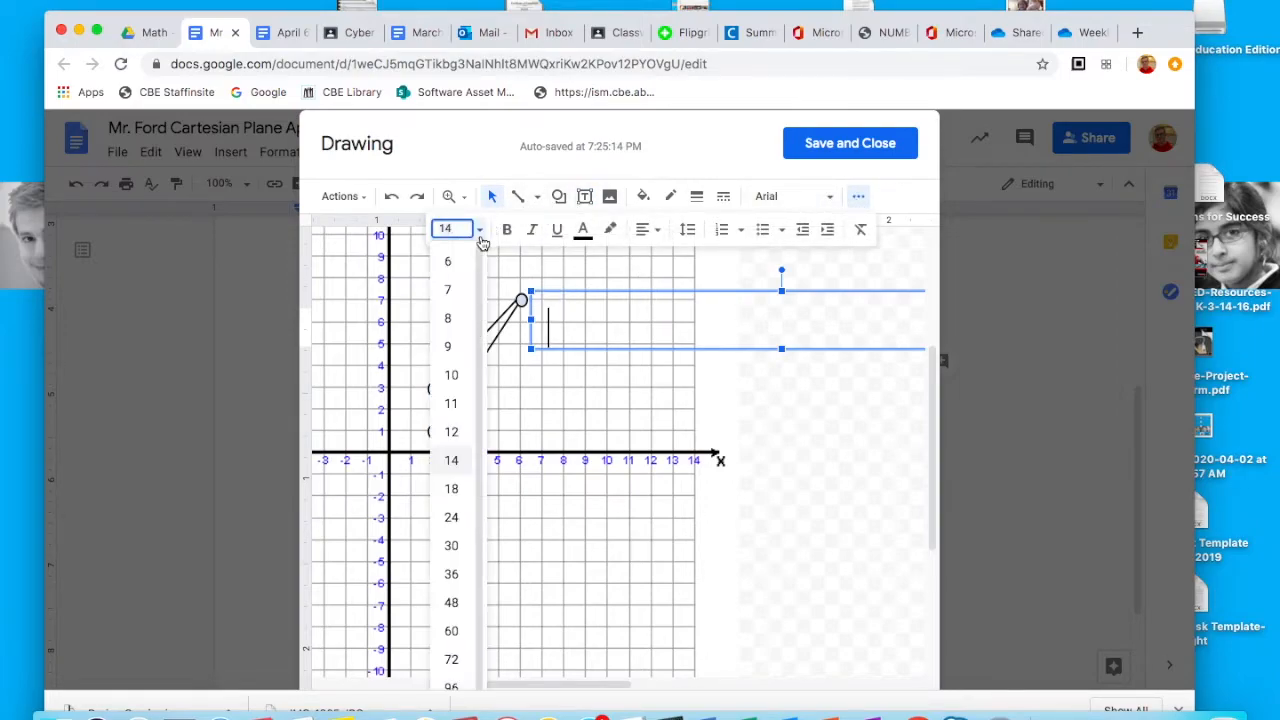
left_click(450, 318)
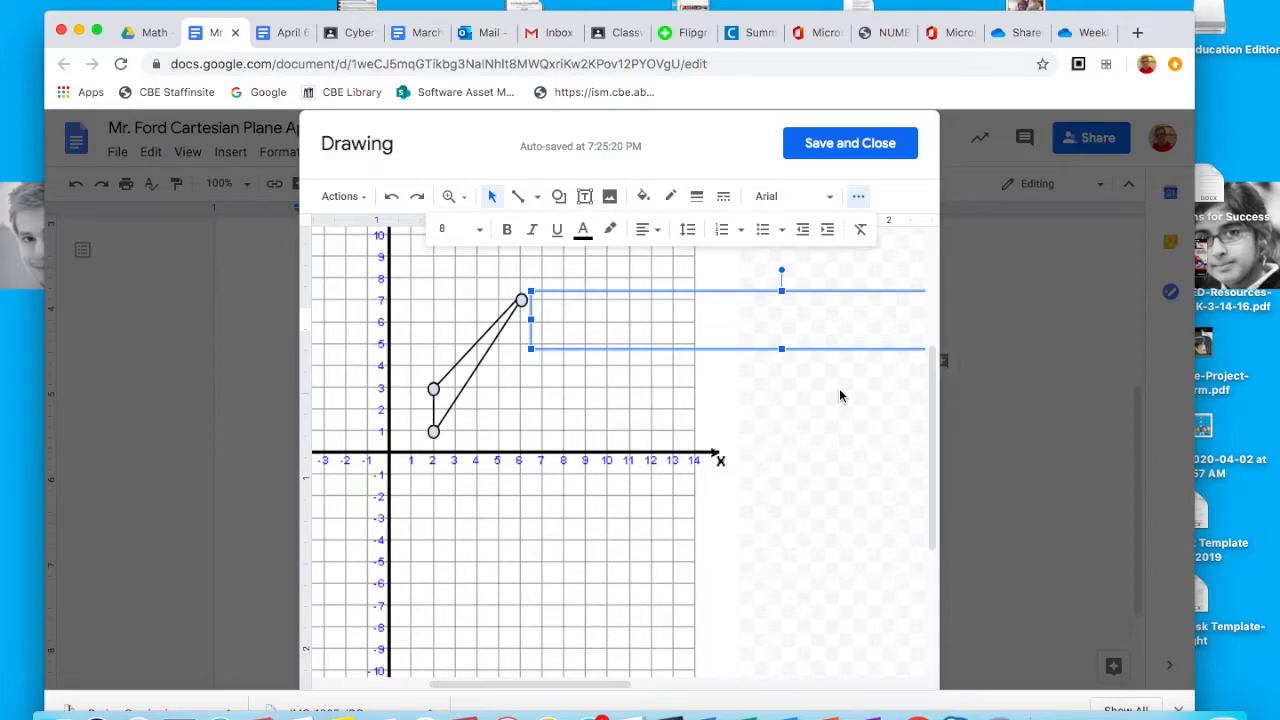
type("c(6,7)")
Step: Align the "c(6,7)" label directly beside its point and narrow its text box to fit the text
scroll(818, 289, "up", 3)
scroll(818, 289, "right", 3)
key("Up")
key("Up")
key("Up")
key("Up")
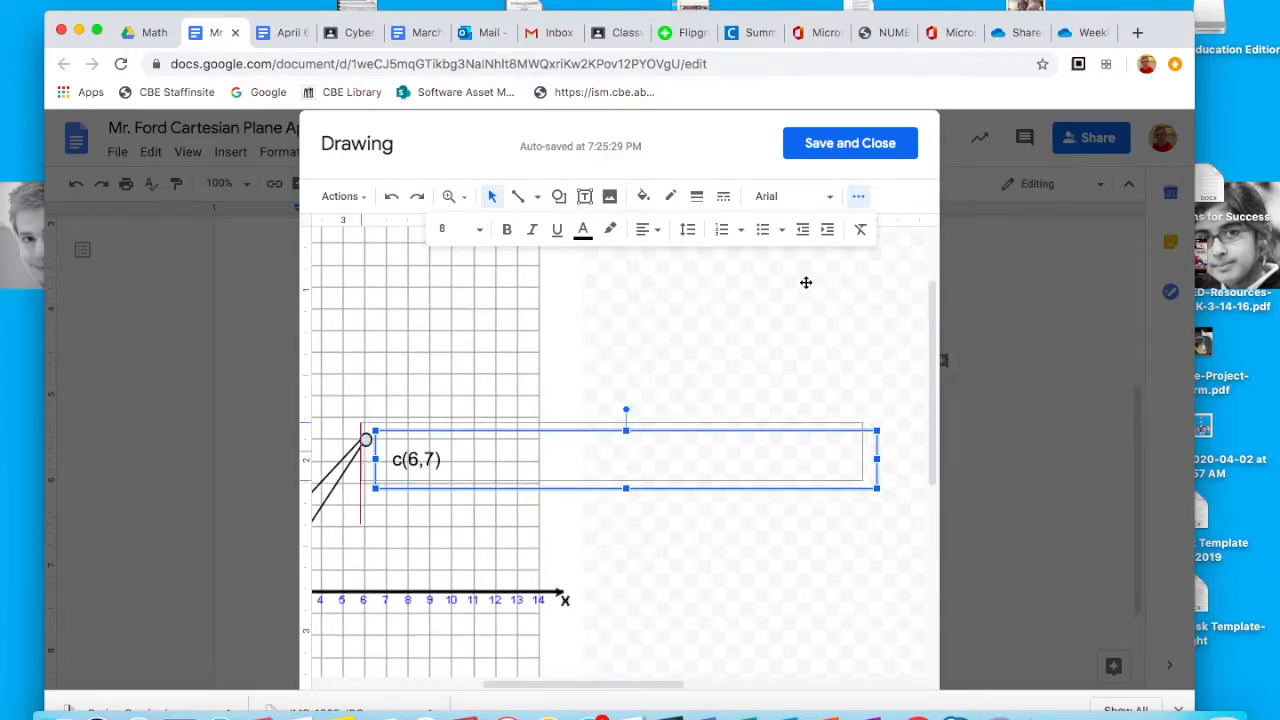
key("Left")
key("Left")
key("Left")
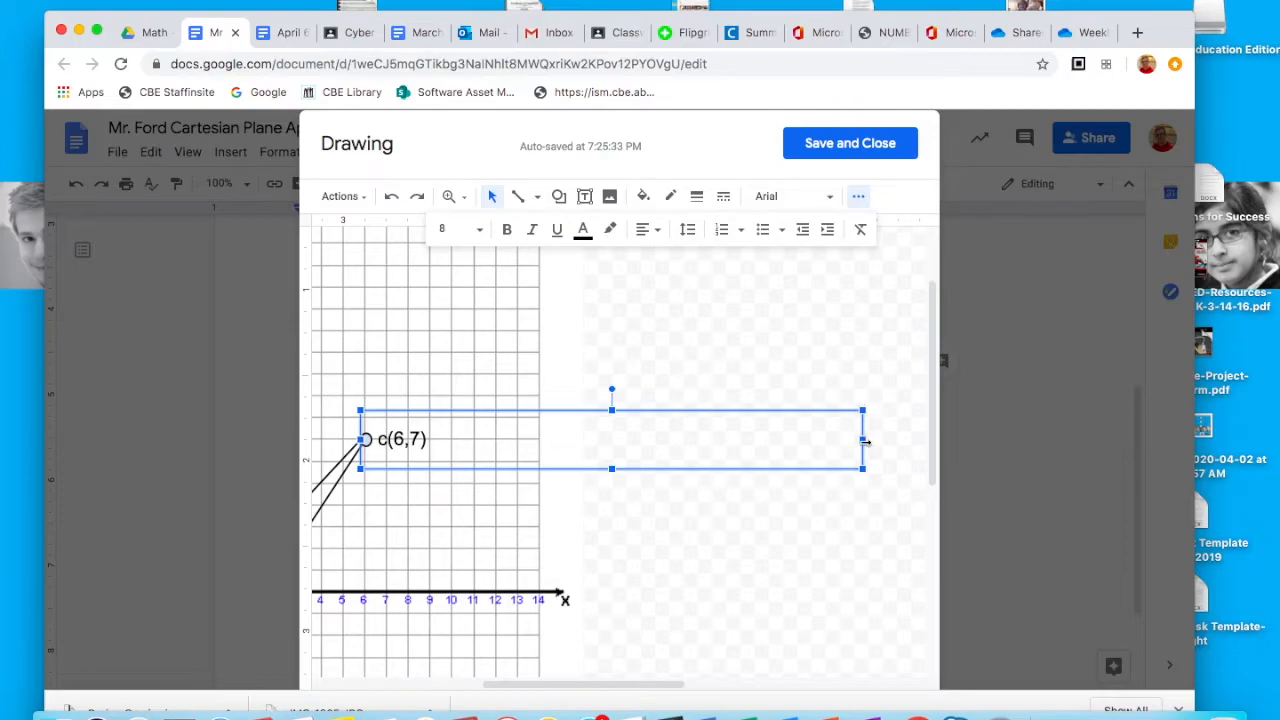
left_click_drag(860, 440, 448, 440)
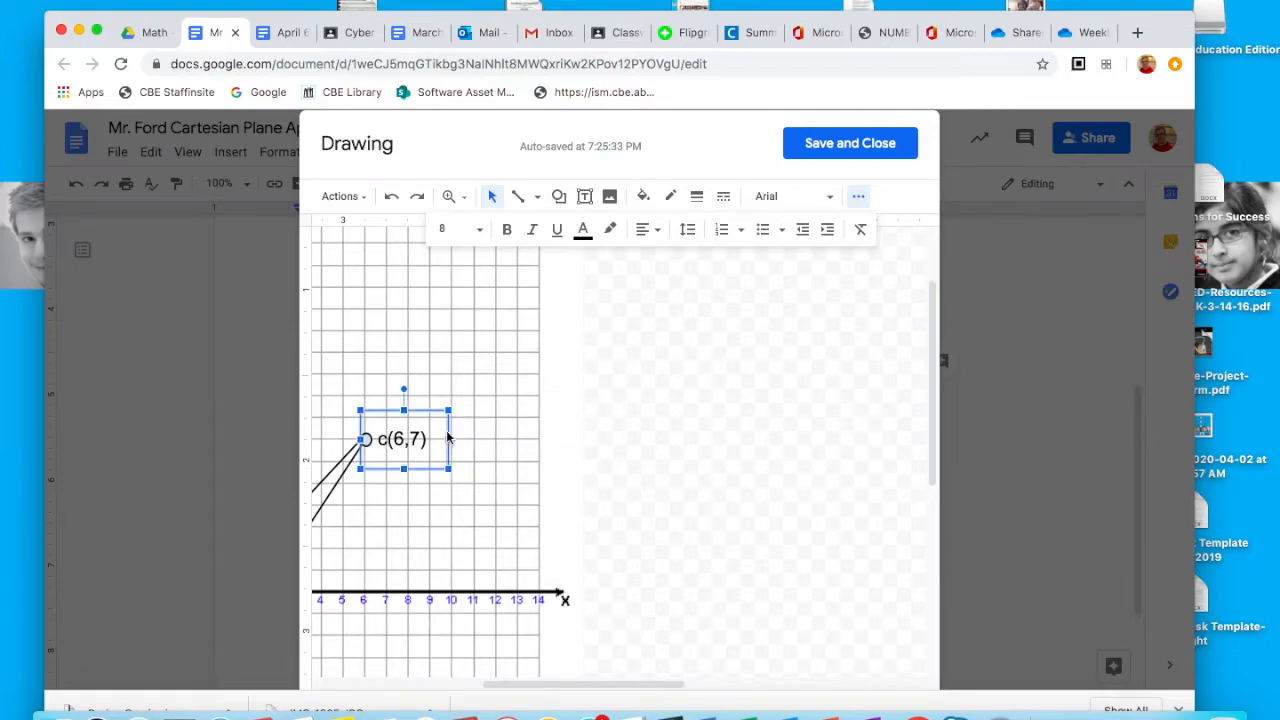
left_click(640, 456)
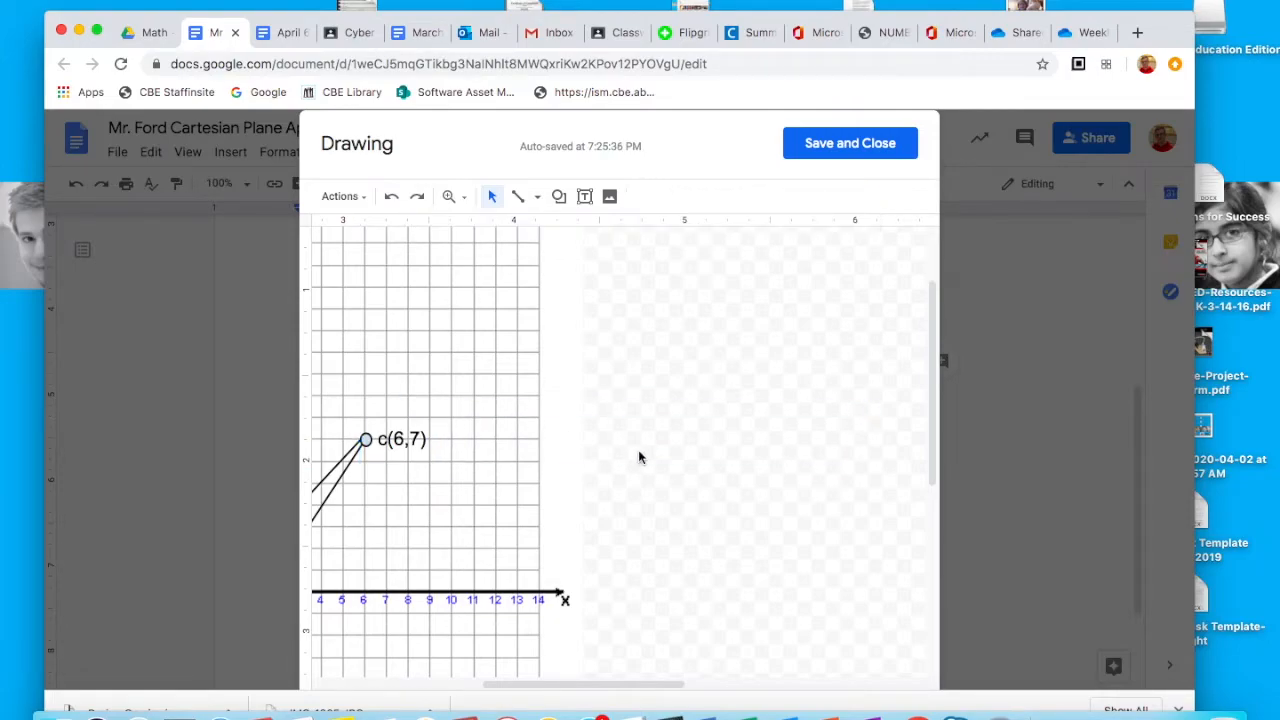
Step: Add the label "b(2,3)" in font size 8 and place it just above point (2,3)
scroll(587, 498, "left", 5)
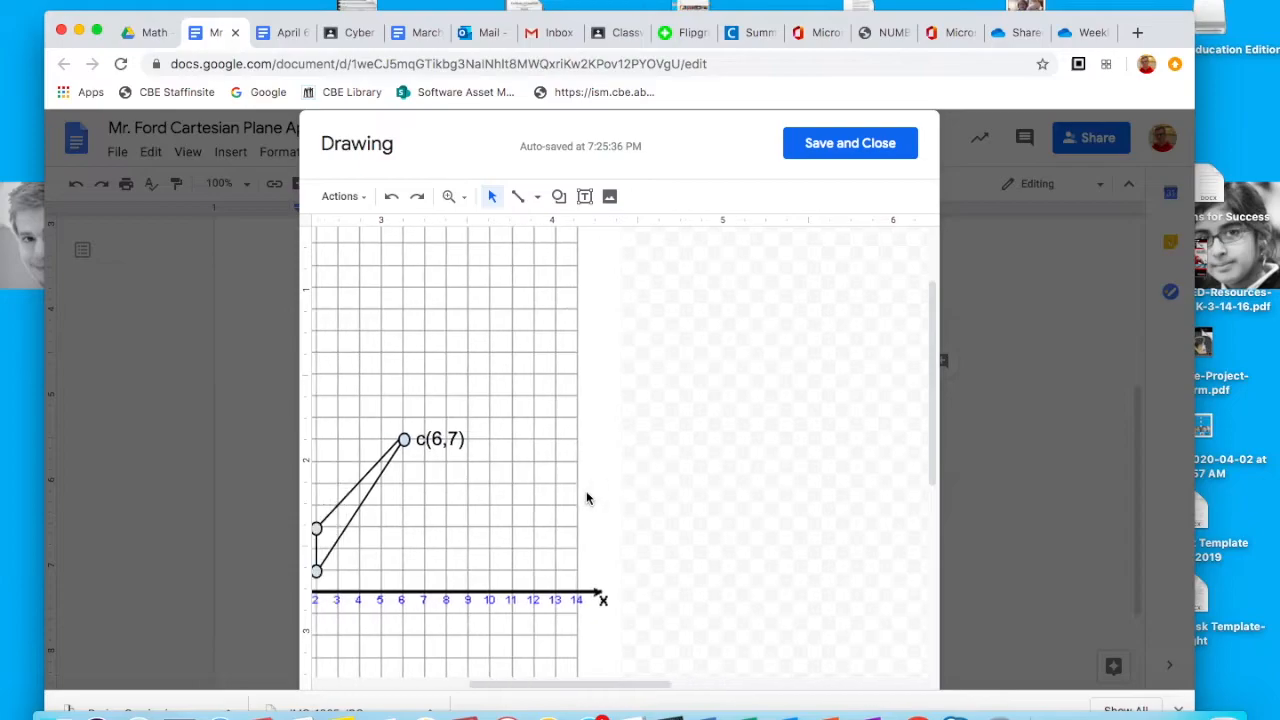
left_click(585, 197)
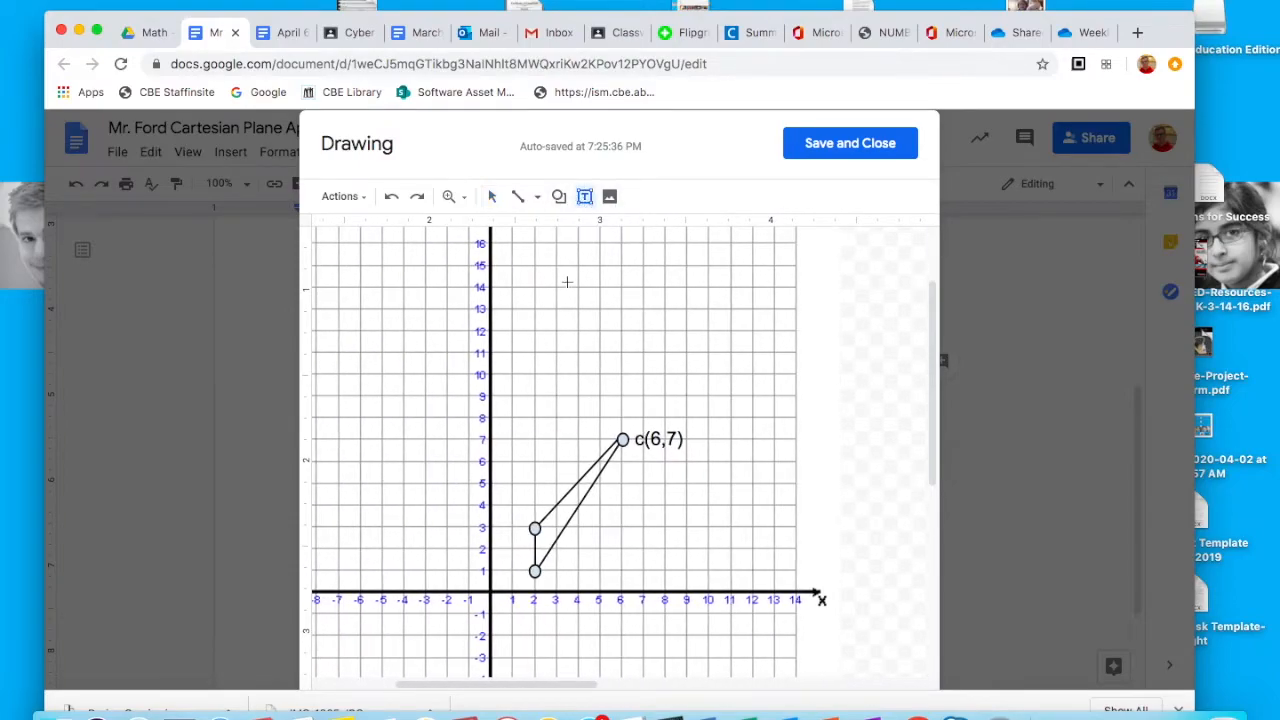
left_click(501, 503)
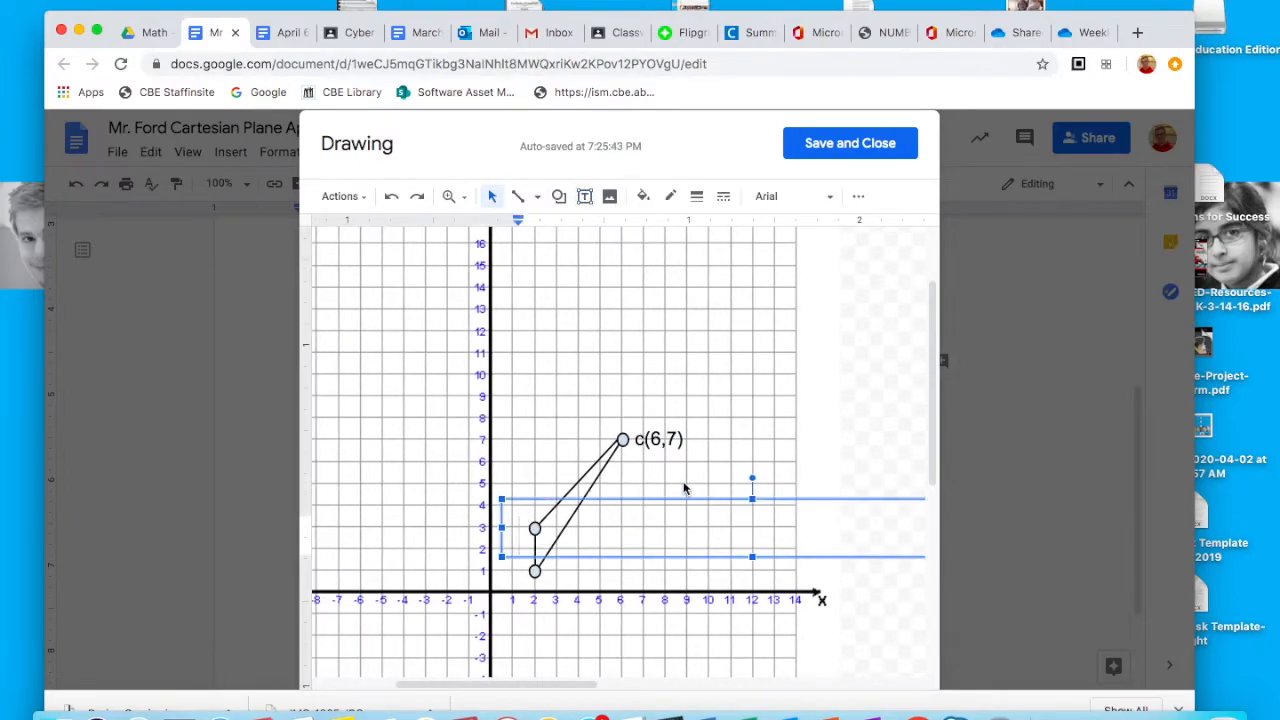
left_click(859, 200)
left_click(449, 228)
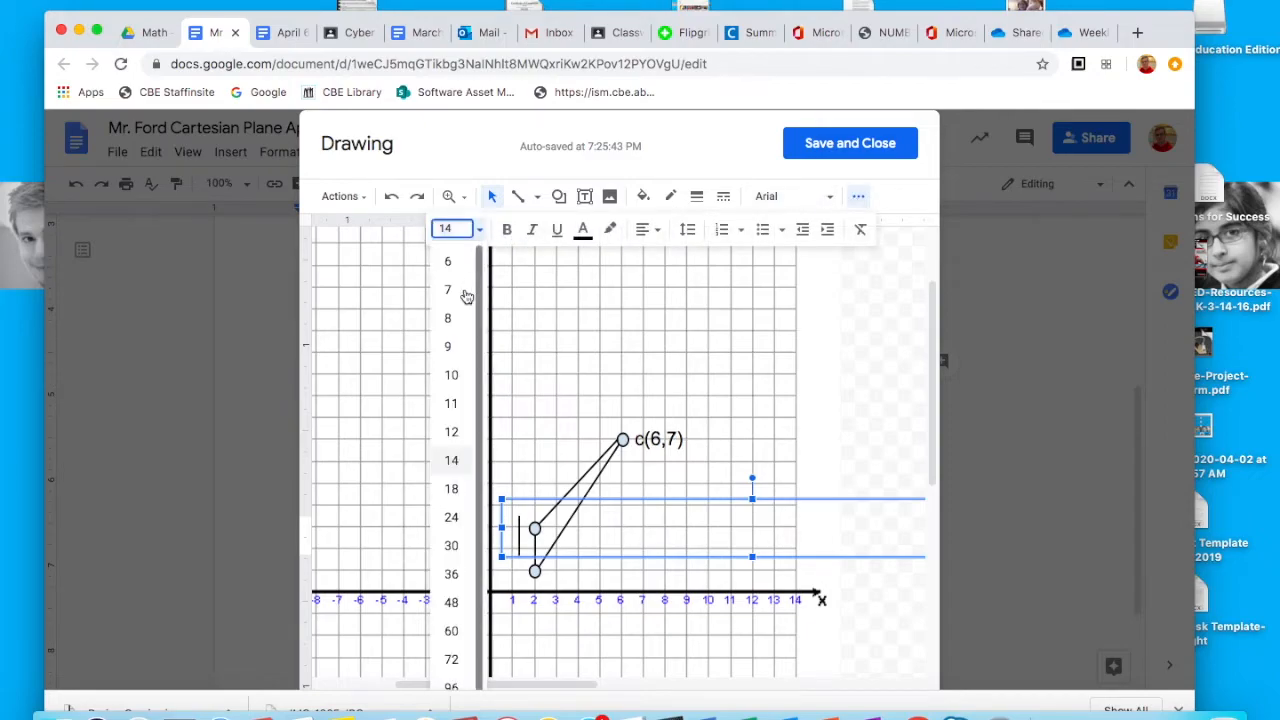
left_click(462, 318)
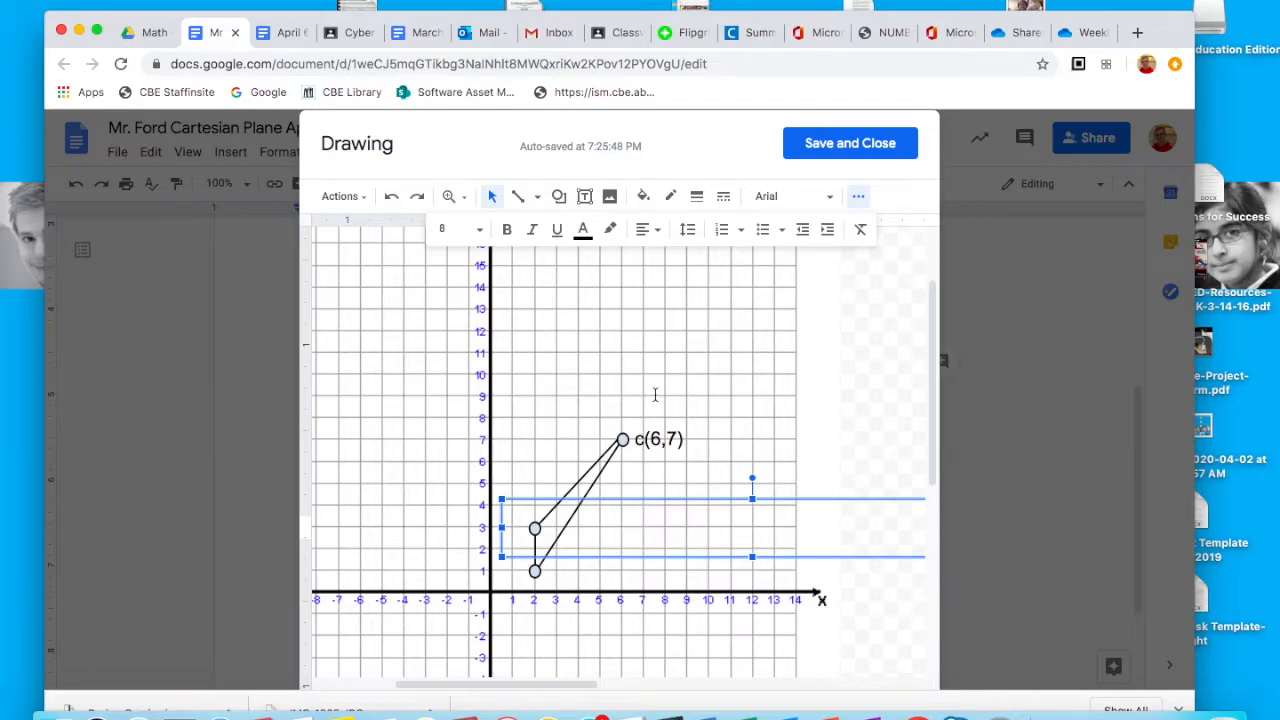
type("b(2,3)")
left_click_drag(783, 498, 774, 469)
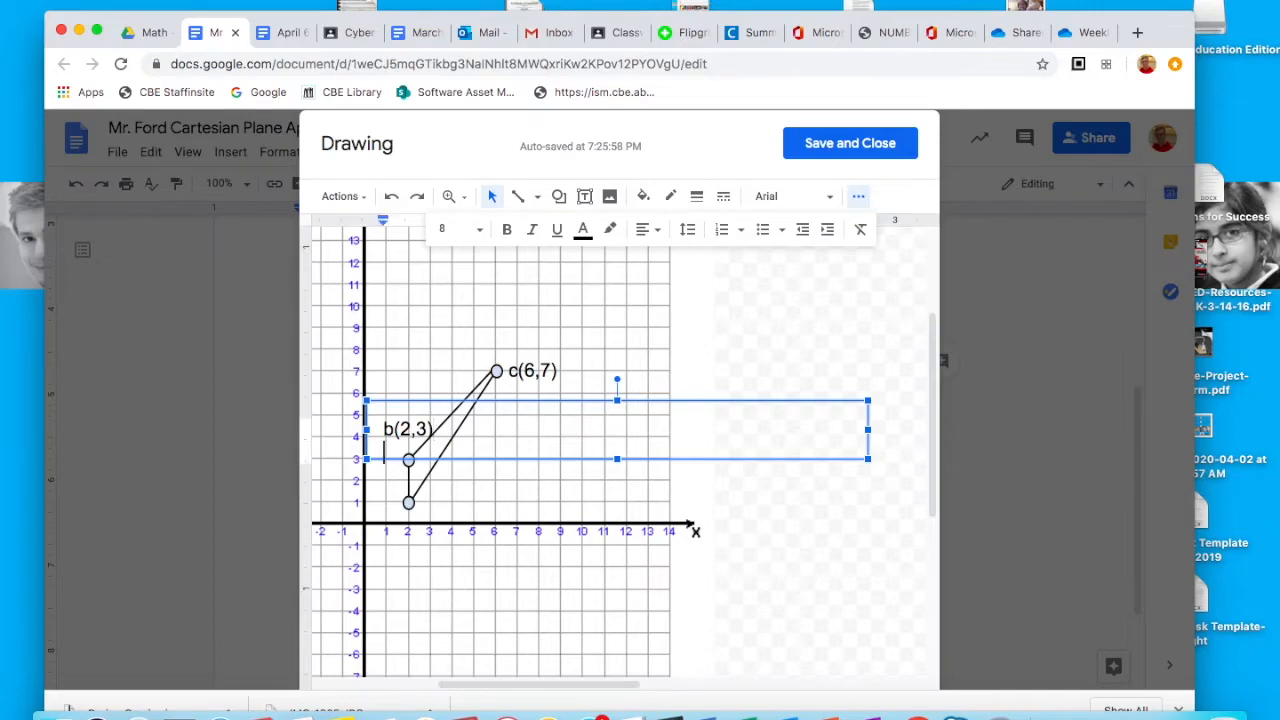
Step: Add "a(2,1)" below point (2,1) in the same text box as "b(2,3)", and narrow the box
left_click(384, 520)
type("a")
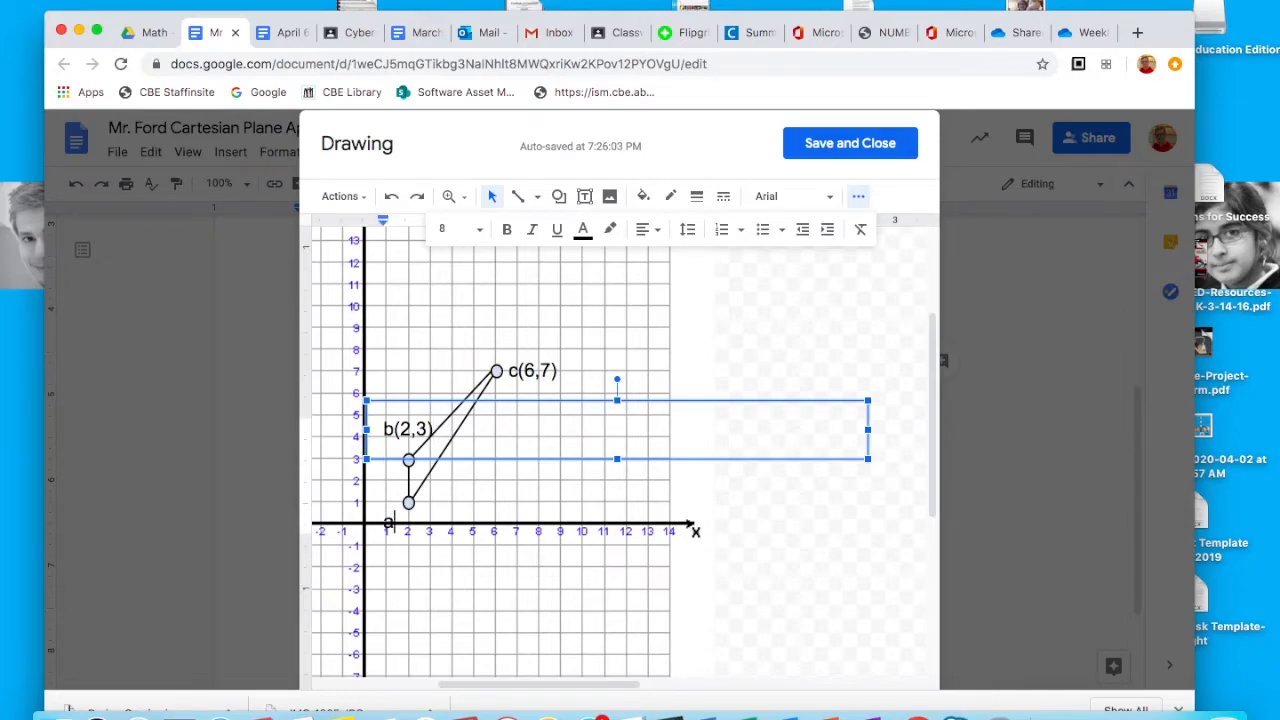
key("Return")
key("Right")
type("(2,1)")
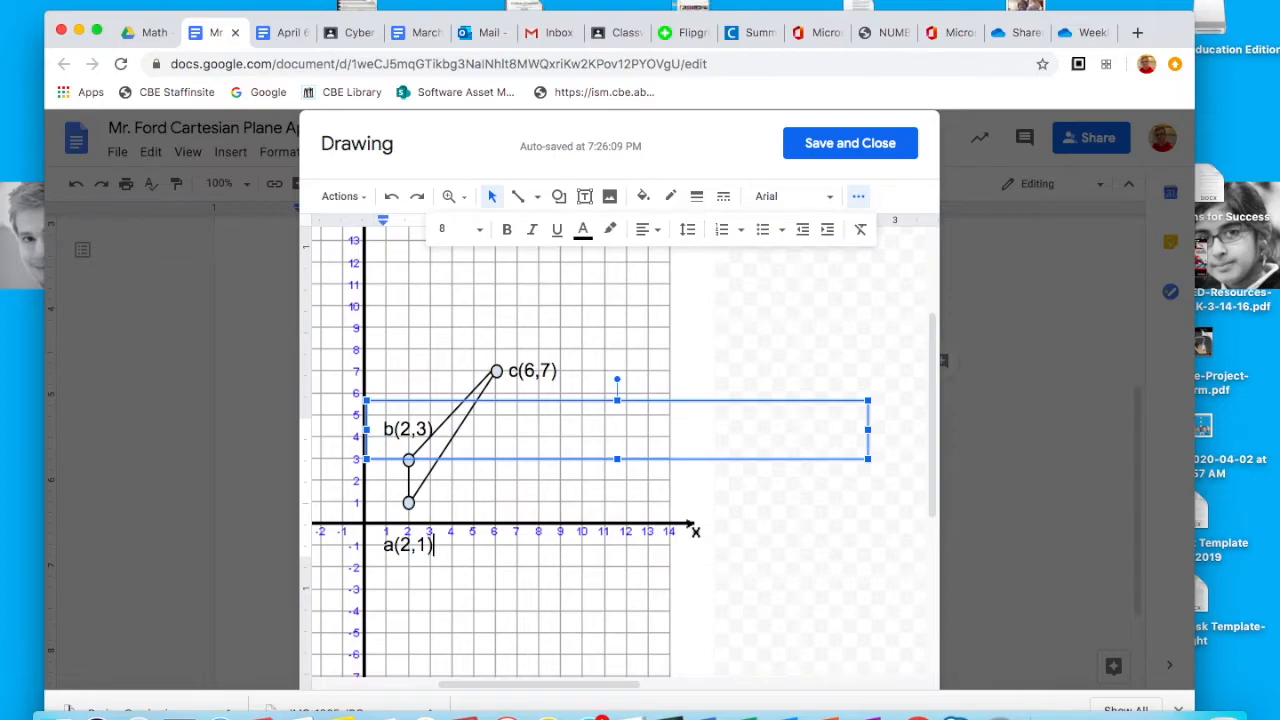
left_click_drag(869, 430, 491, 440)
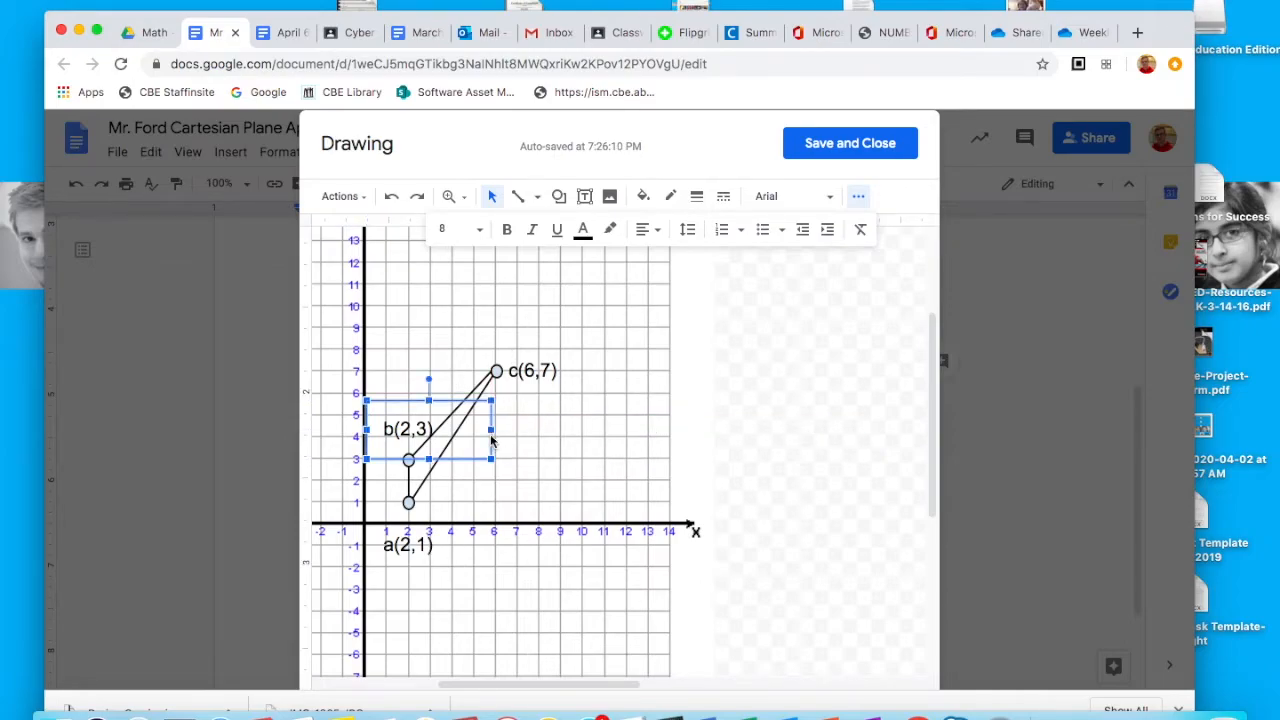
left_click(790, 414)
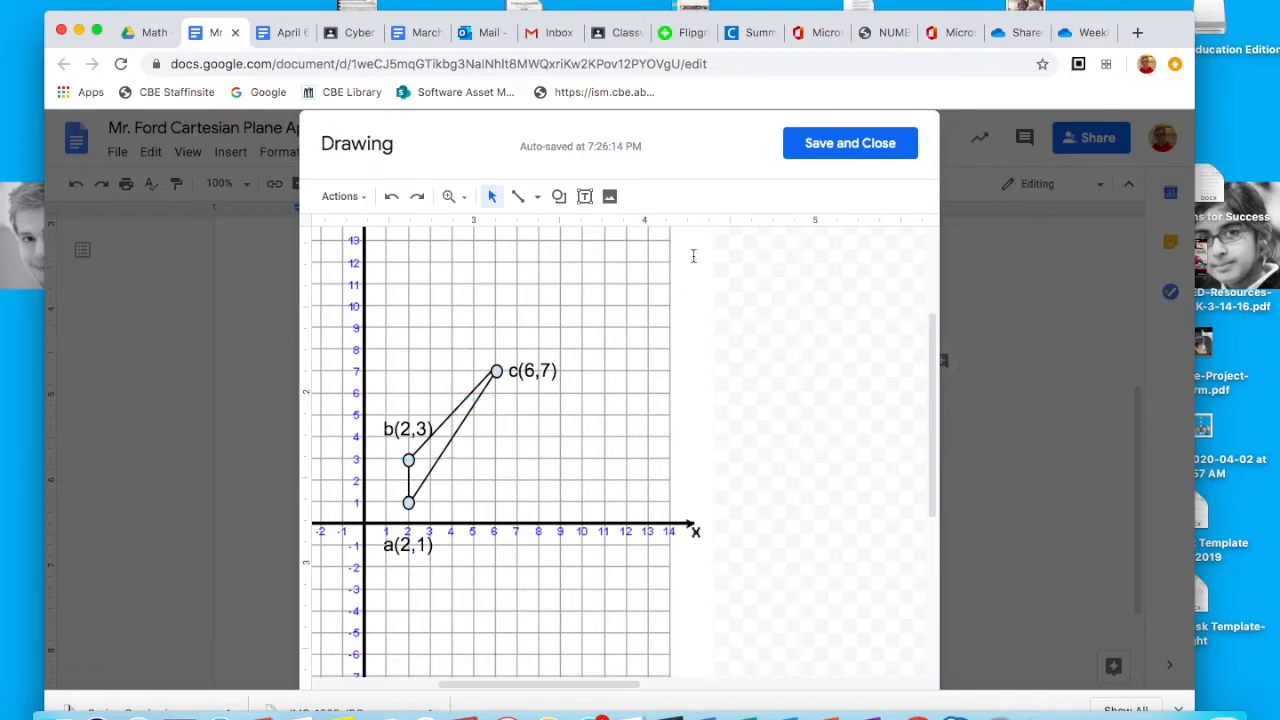
Step: Insert a text box containing "abc" in the grid area beside the triangle's longest side
left_click(585, 197)
left_click_drag(456, 439, 958, 497)
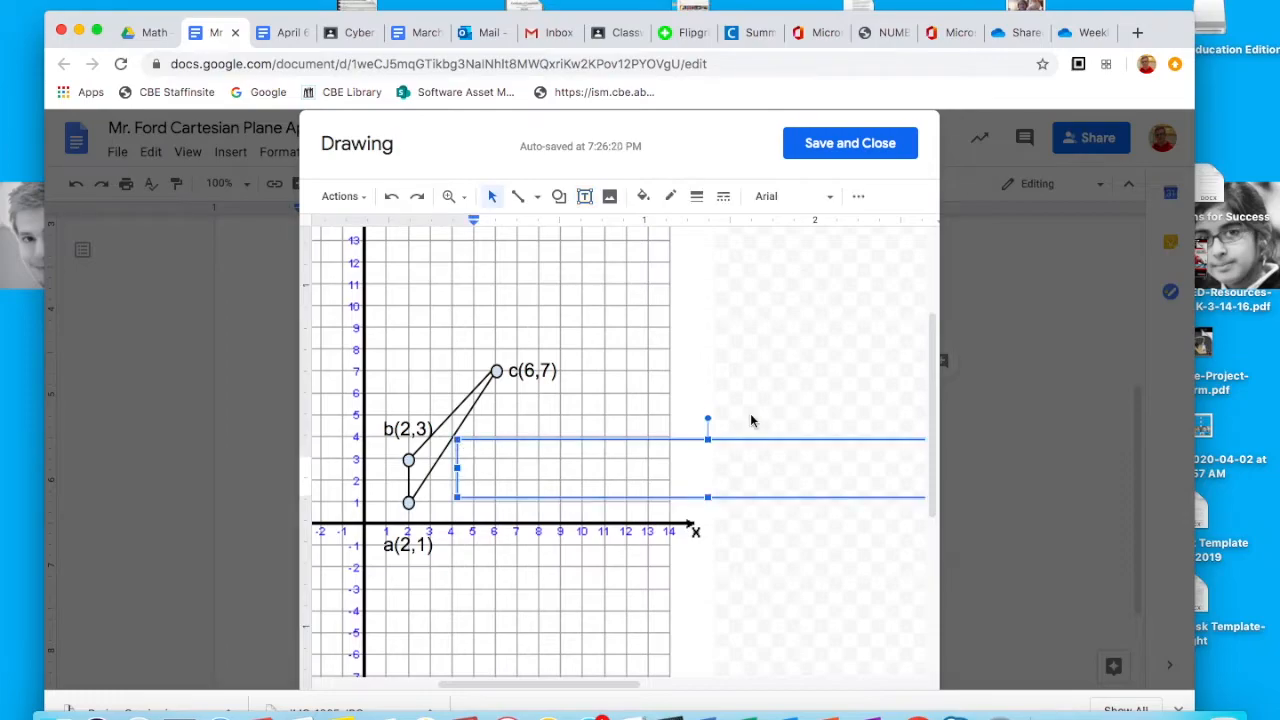
left_click(858, 198)
left_click(858, 200)
type("abc")
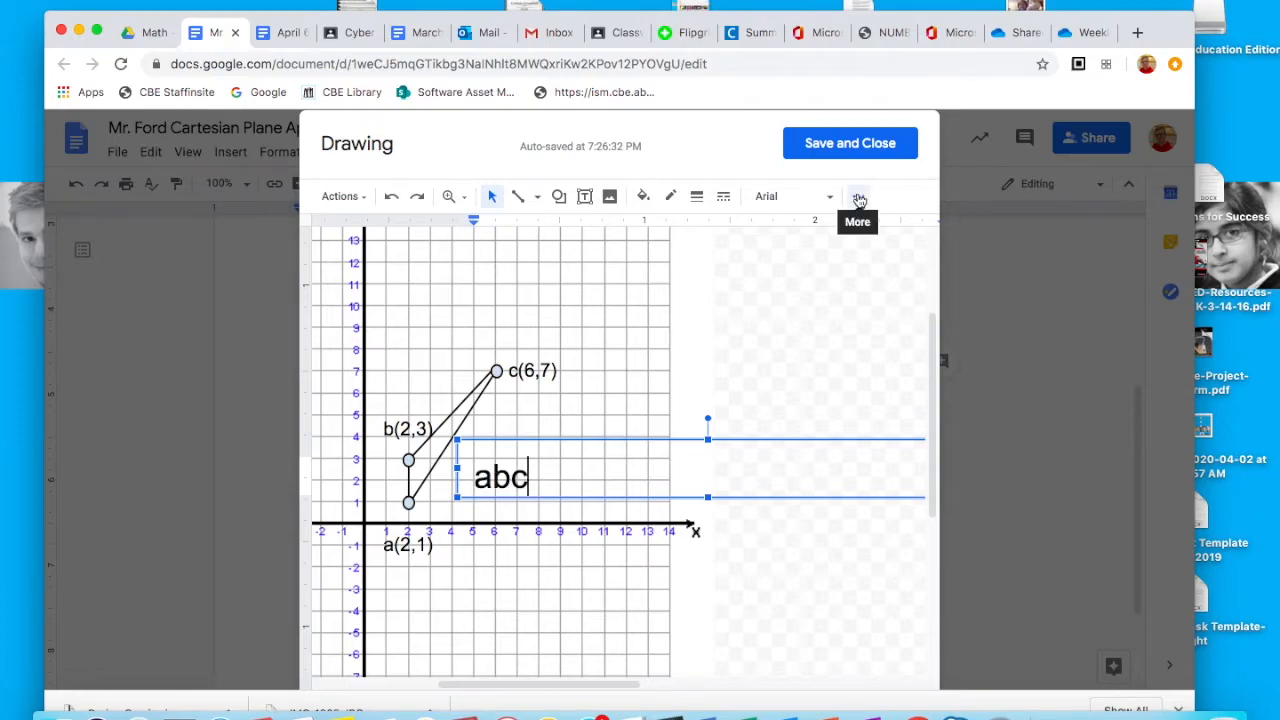
Step: Retype the "abc" label in font size 8 and delete the larger letters before it
left_click(858, 197)
left_click(478, 230)
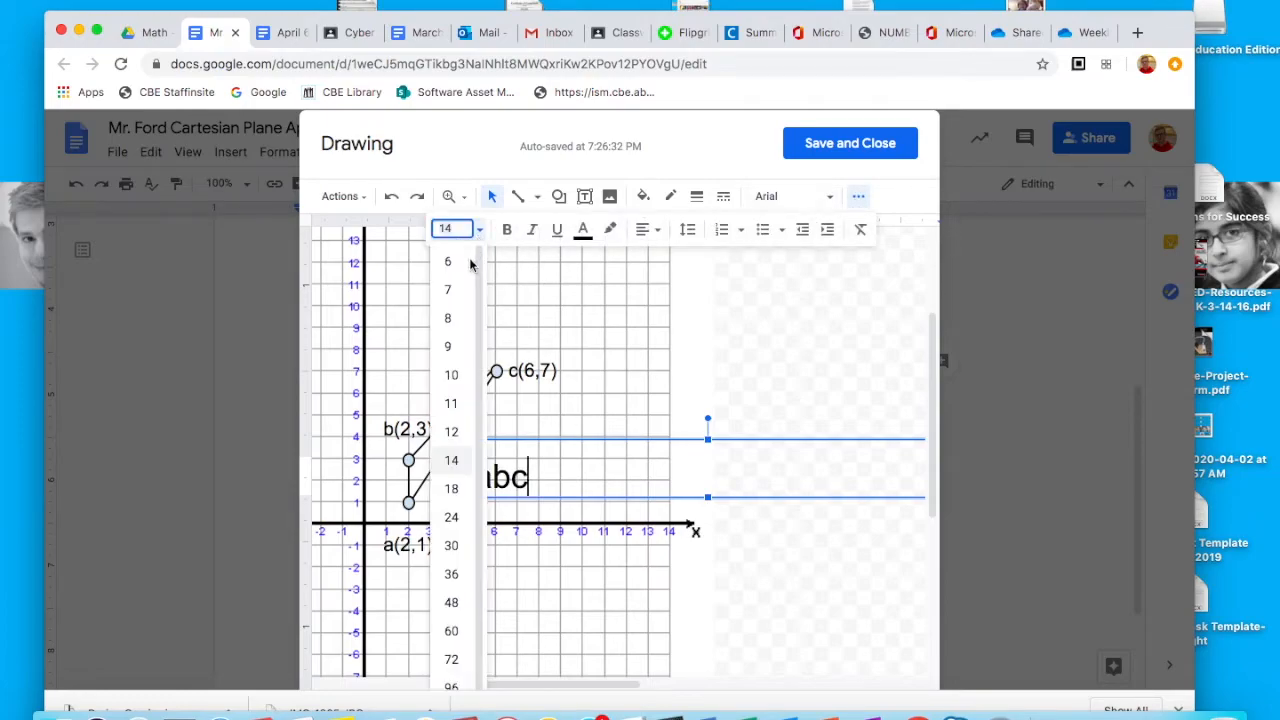
left_click(455, 322)
type("abc")
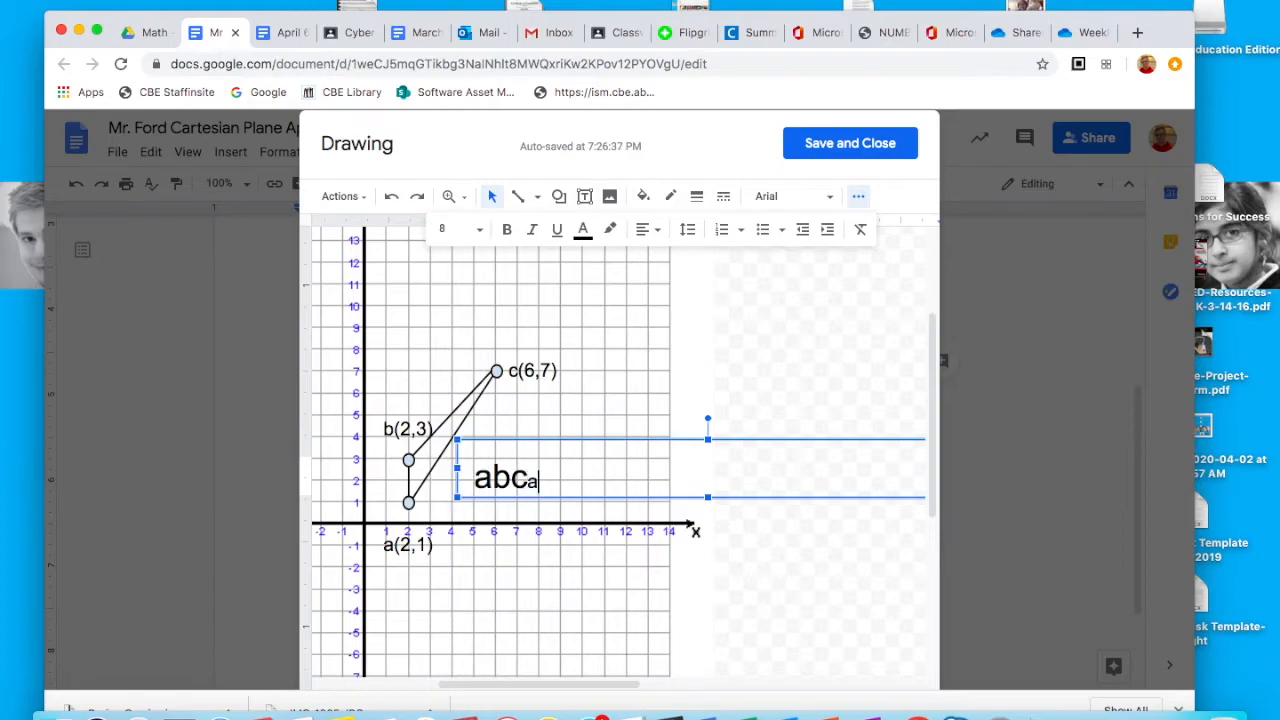
key("Left")
key("Left")
key("Left")
key("BackSpace")
key("BackSpace")
key("BackSpace")
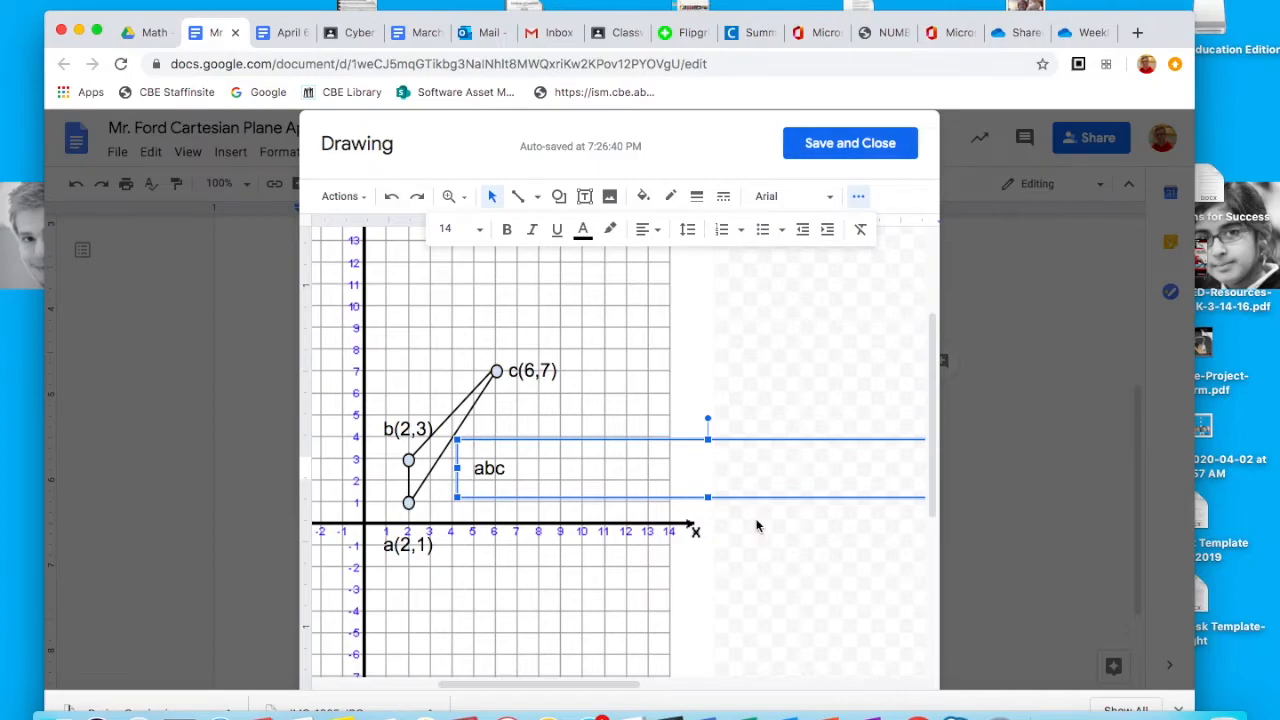
Step: Narrow the "abc" text box so the name fits on one line, and save and close the drawing
scroll(757, 523, "right", 5)
left_click_drag(831, 468, 393, 490)
scroll(634, 400, "left", 8)
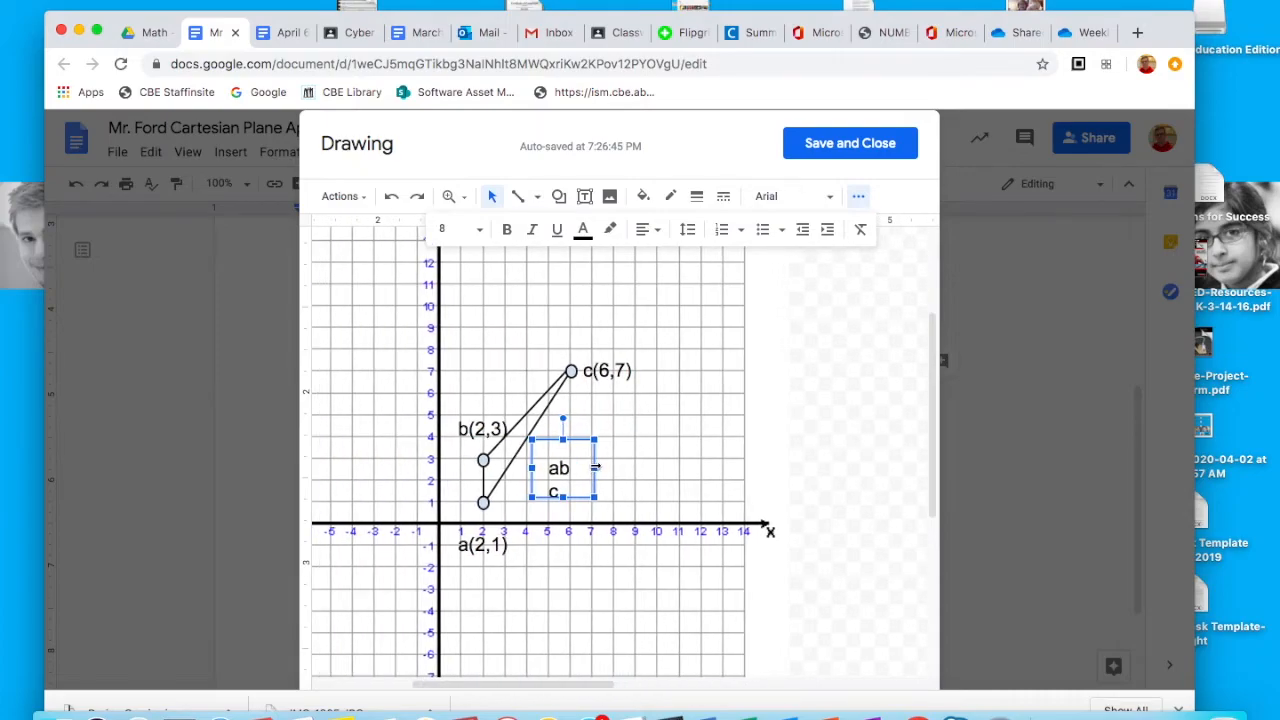
left_click_drag(595, 467, 603, 469)
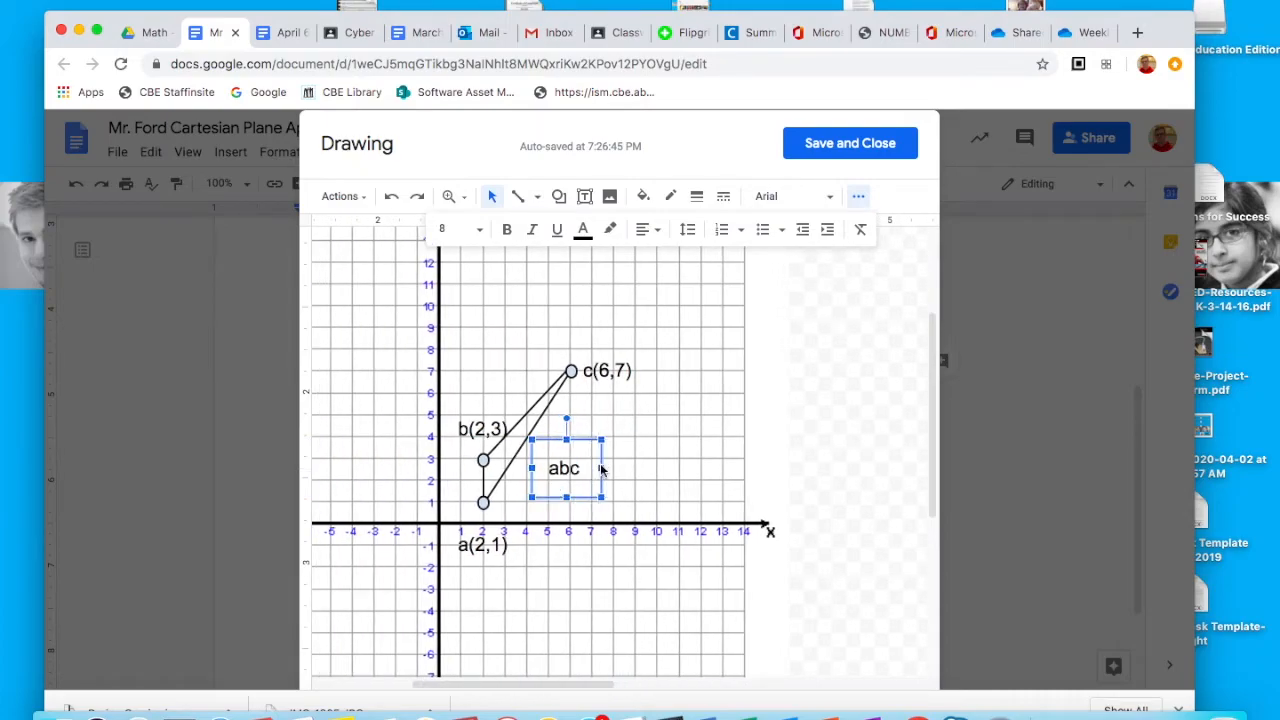
left_click(840, 150)
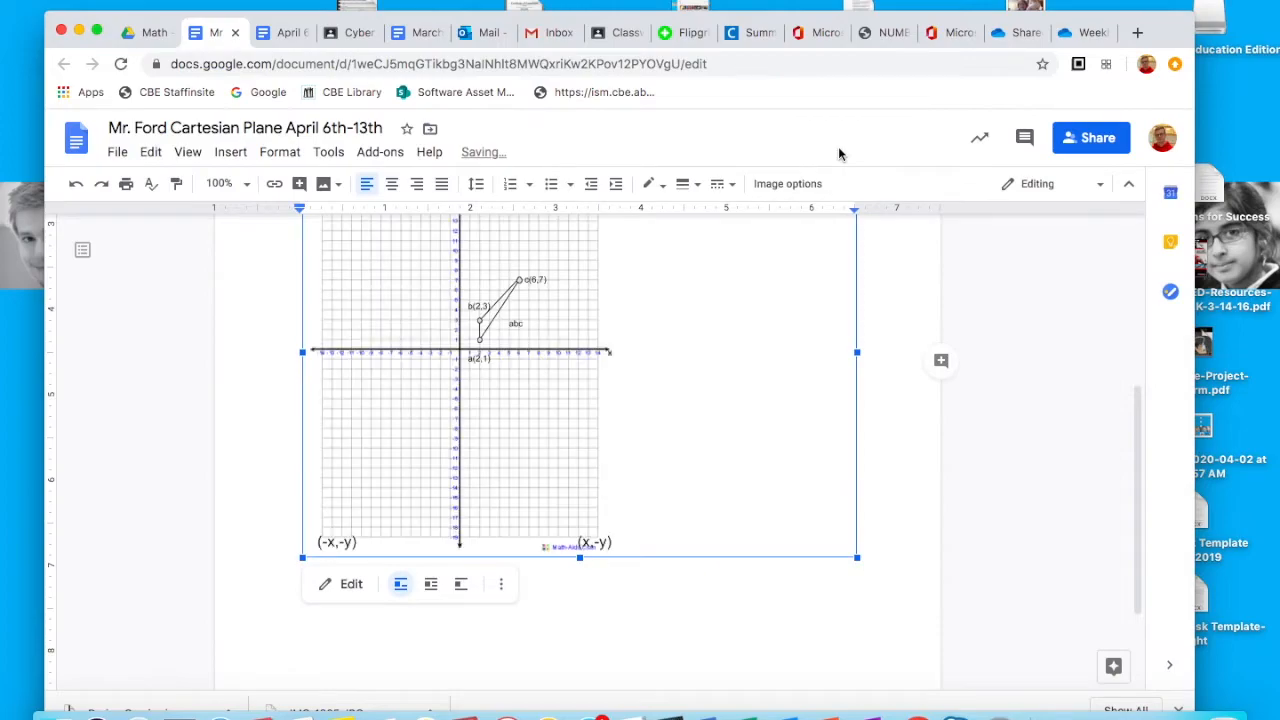
Step: Find the special character "triangle" and insert the small outlined upward triangle in the document below the Cartesian plane
left_click(893, 371)
scroll(893, 371, "up", 4)
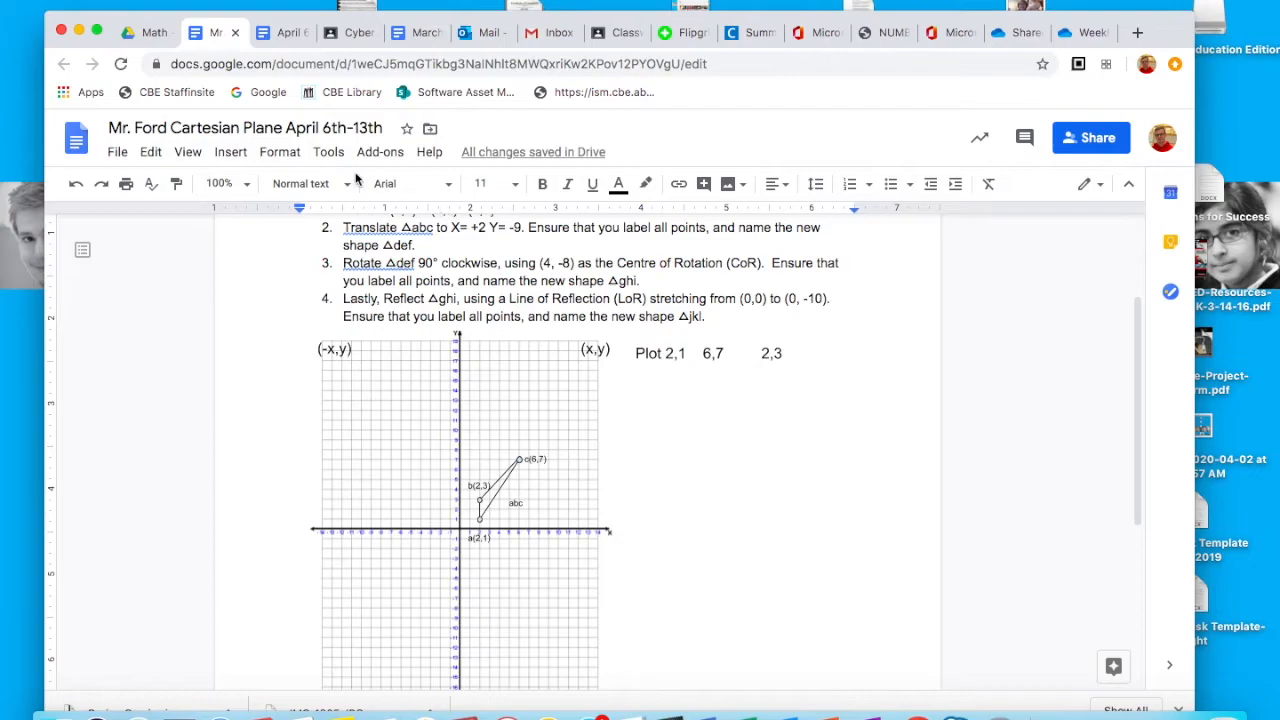
left_click(230, 153)
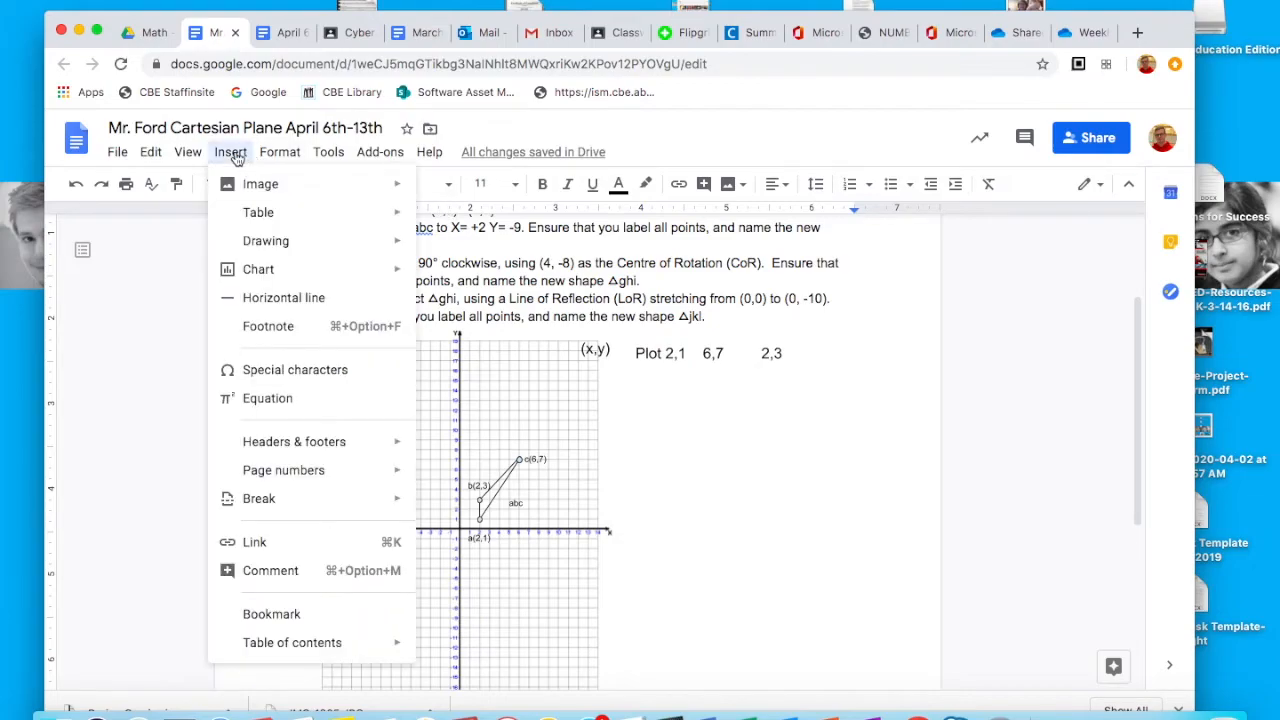
left_click(275, 370)
left_click(697, 414)
type("triangle")
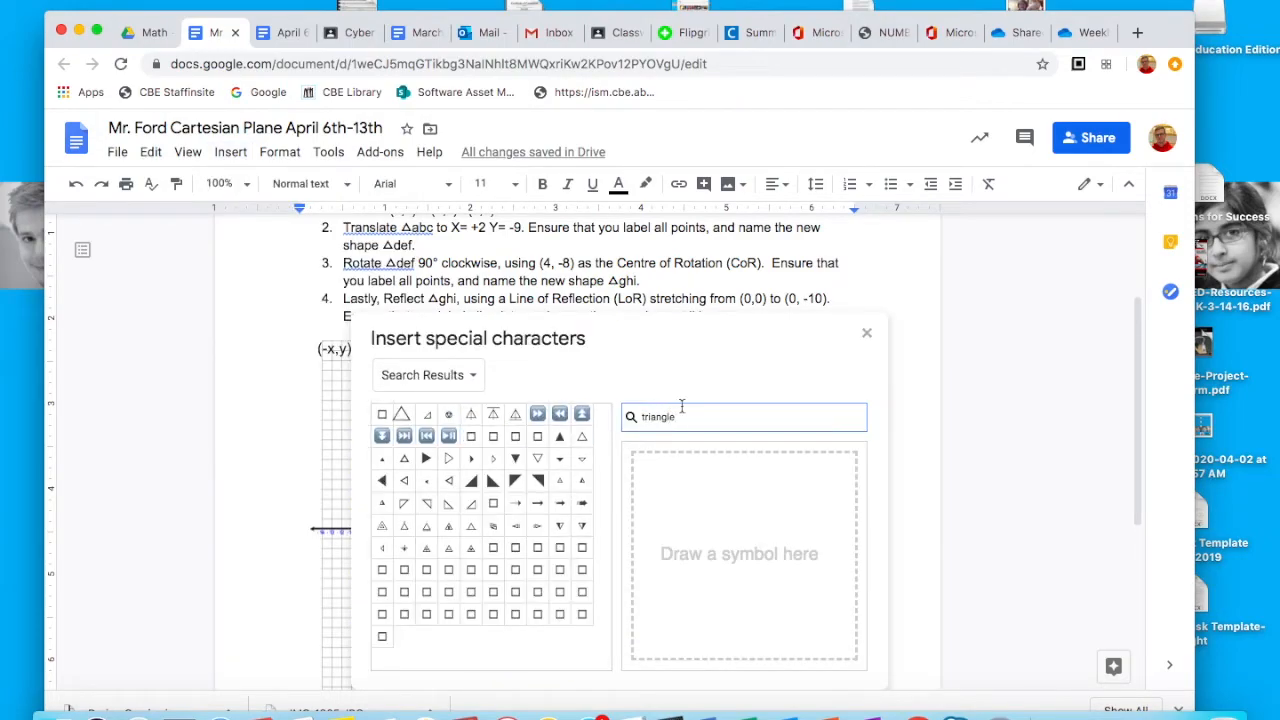
left_click(404, 458)
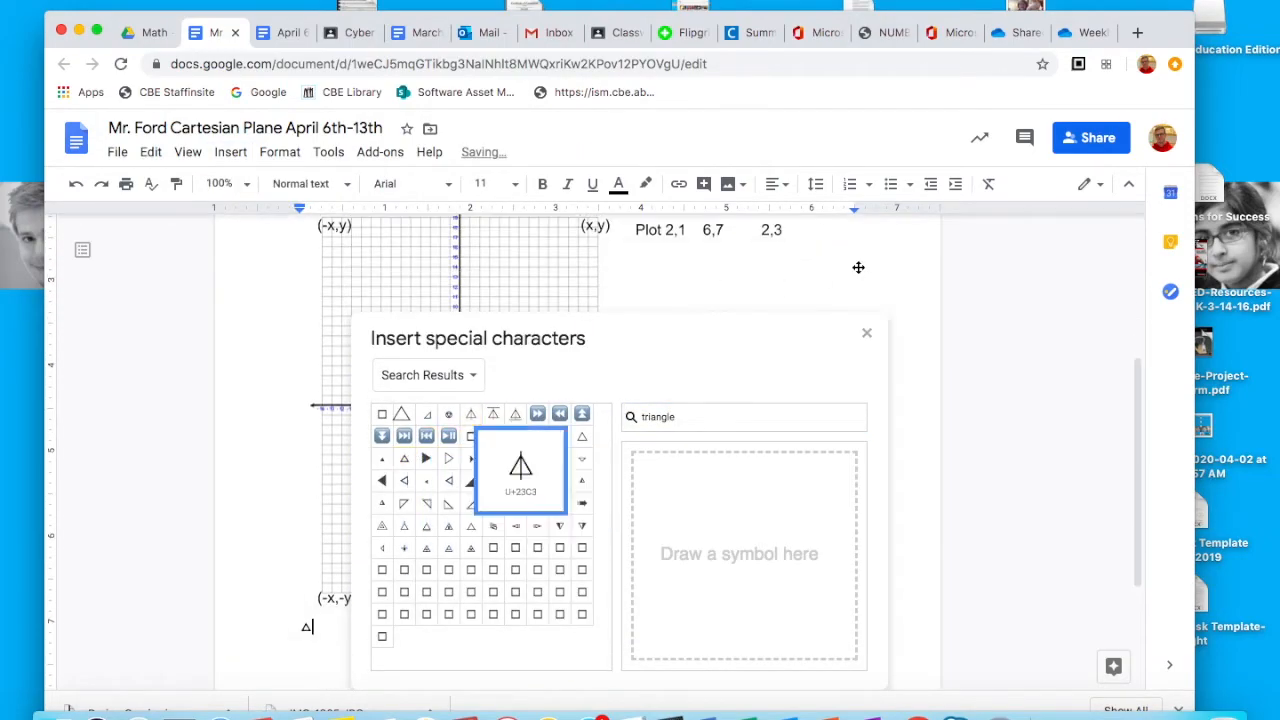
left_click(867, 332)
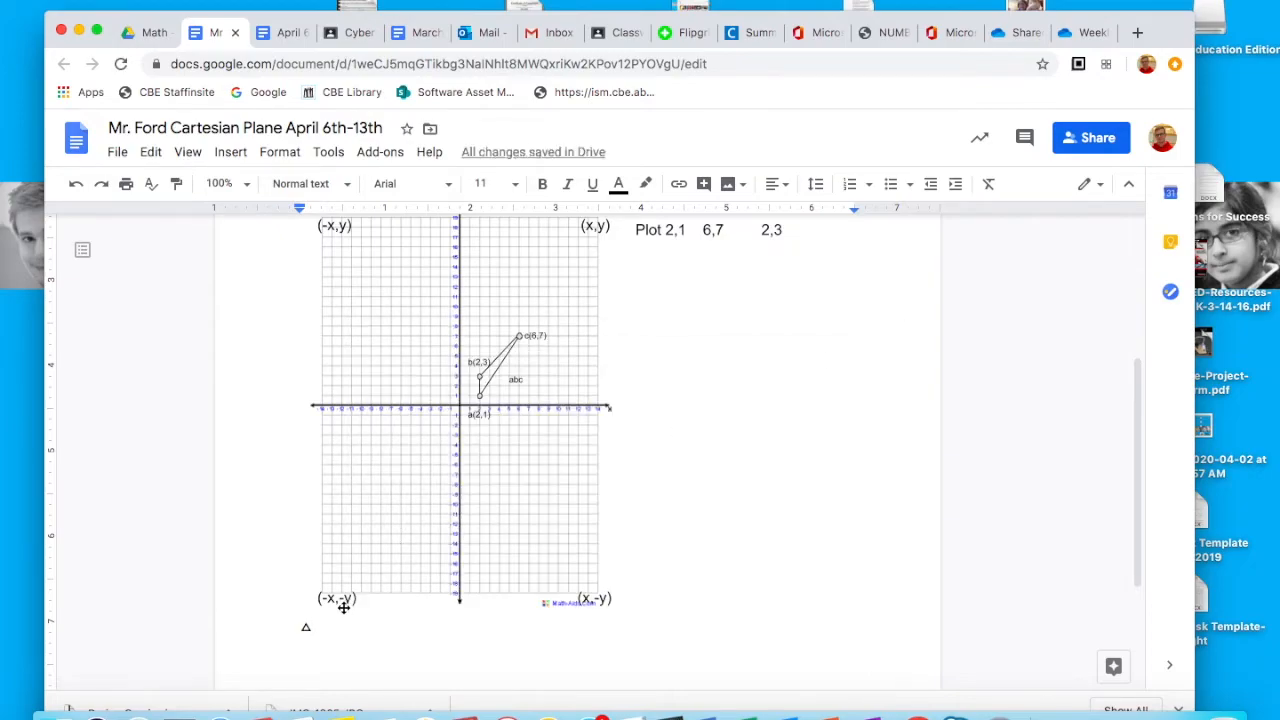
Step: Copy the triangle symbol below the Cartesian plane and delete it from the document text
left_click_drag(315, 627, 297, 628)
key("super+c")
key("BackSpace")
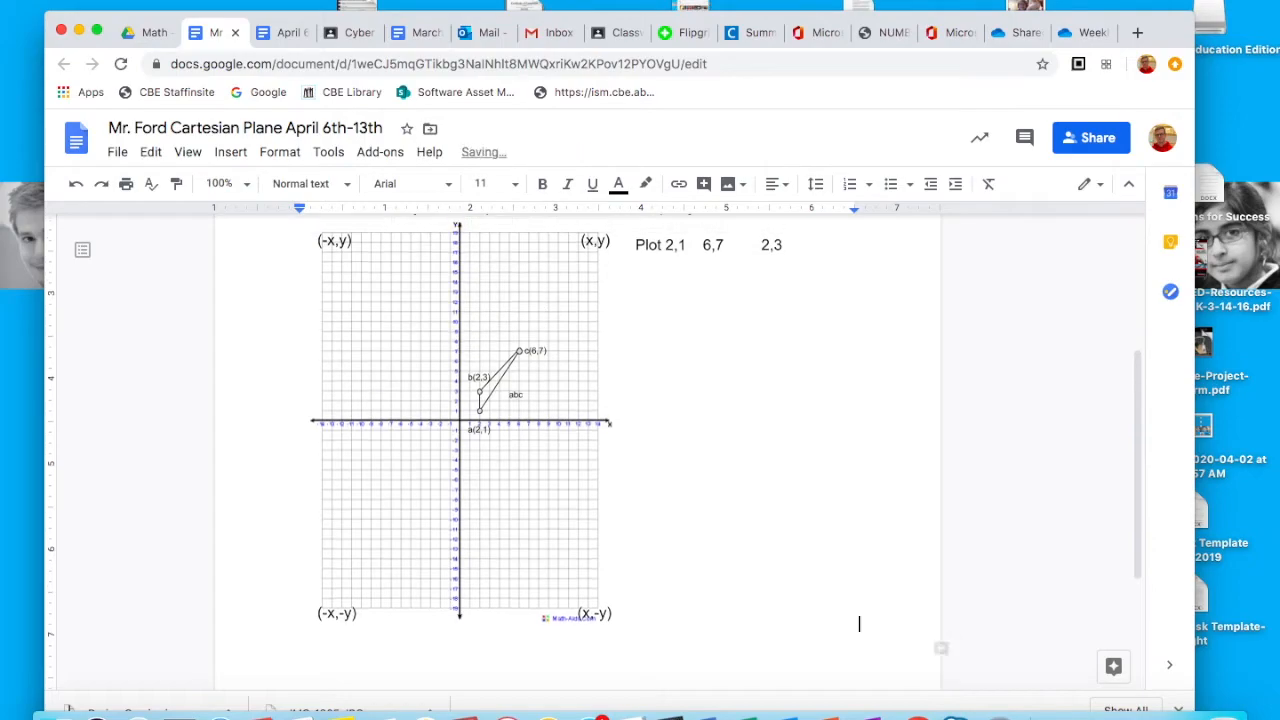
Step: Reopen the Cartesian plane drawing, paste the triangle symbol before "abc", and widen the text box so △abc fits on one line
left_click(531, 468)
left_click(345, 655)
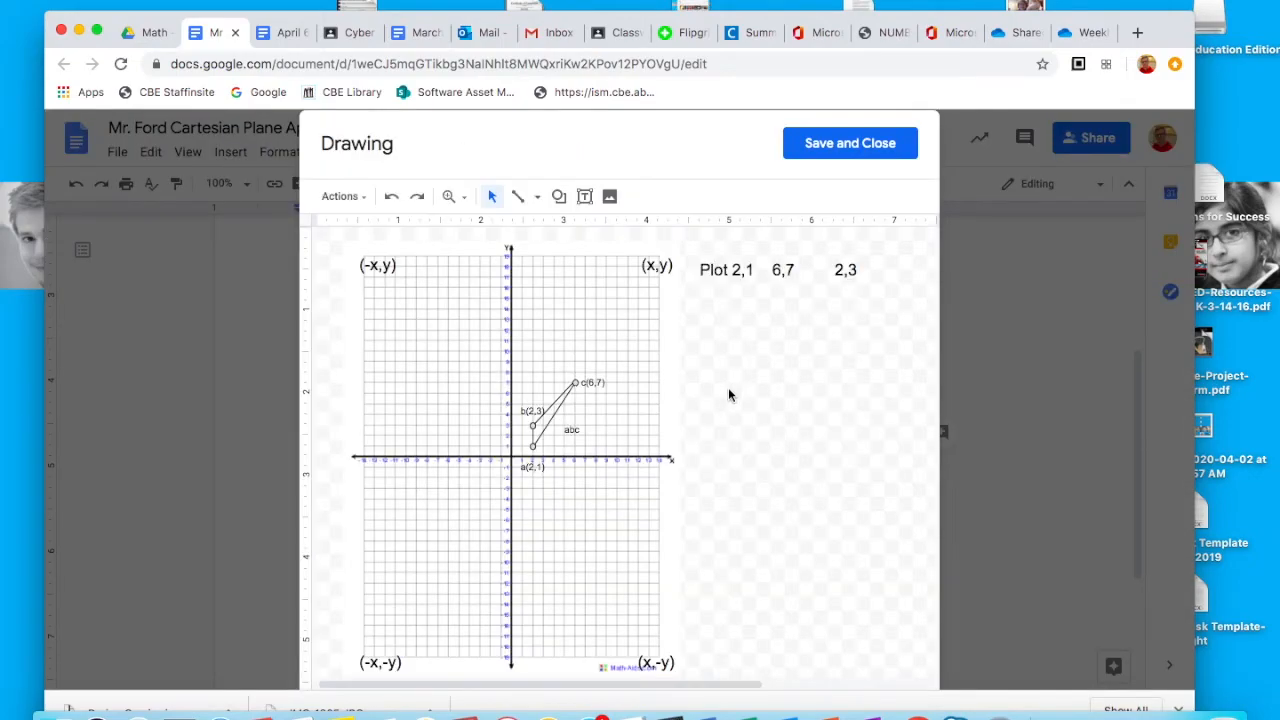
left_click(566, 432)
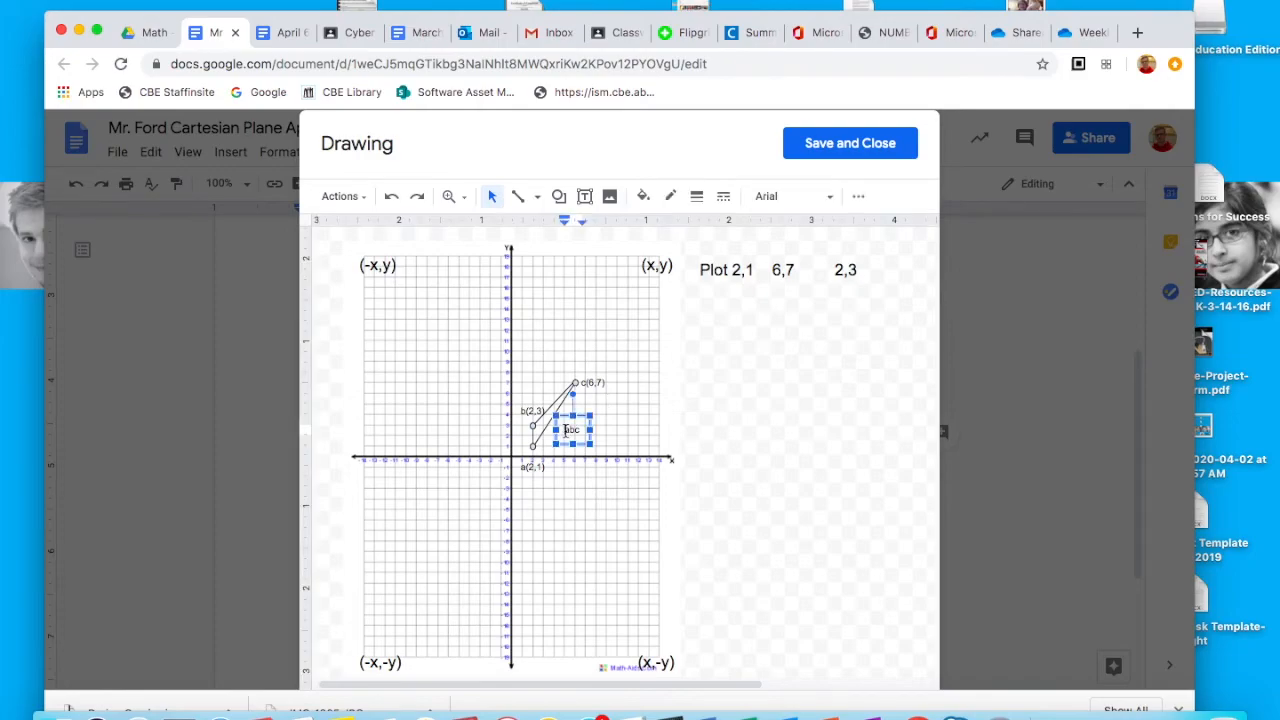
key("super+v")
left_click_drag(591, 432, 602, 432)
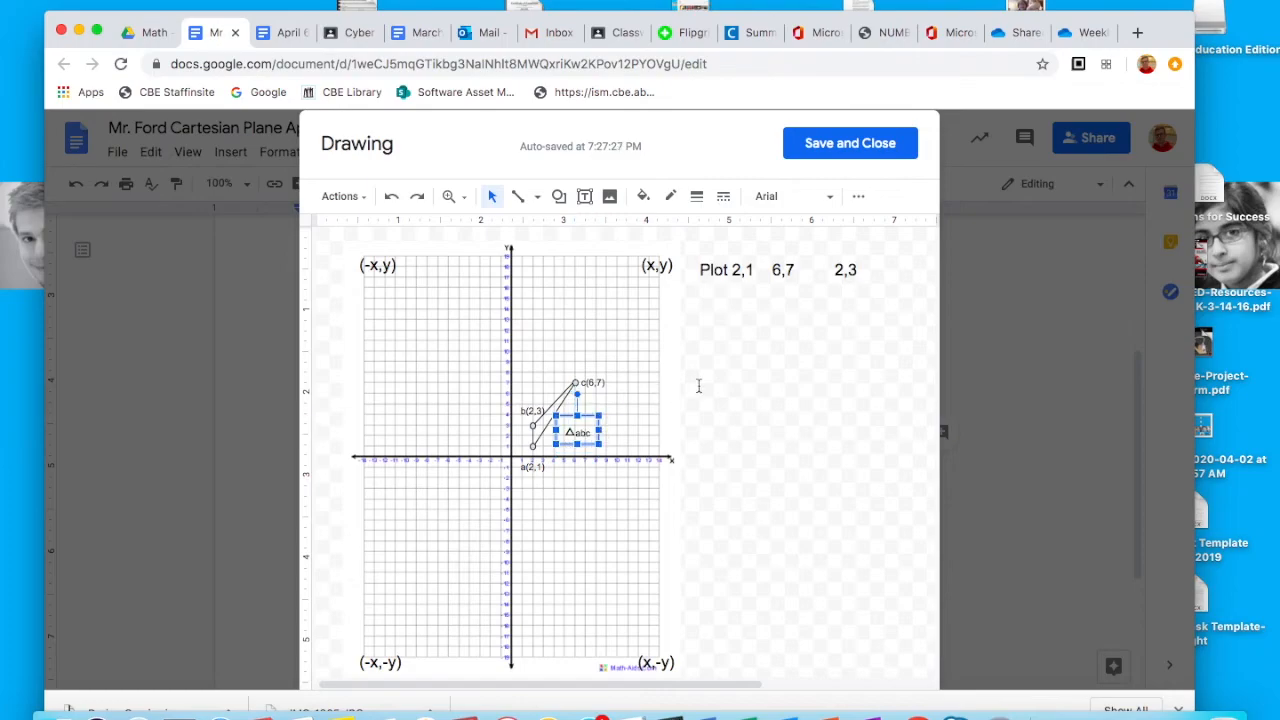
left_click(755, 359)
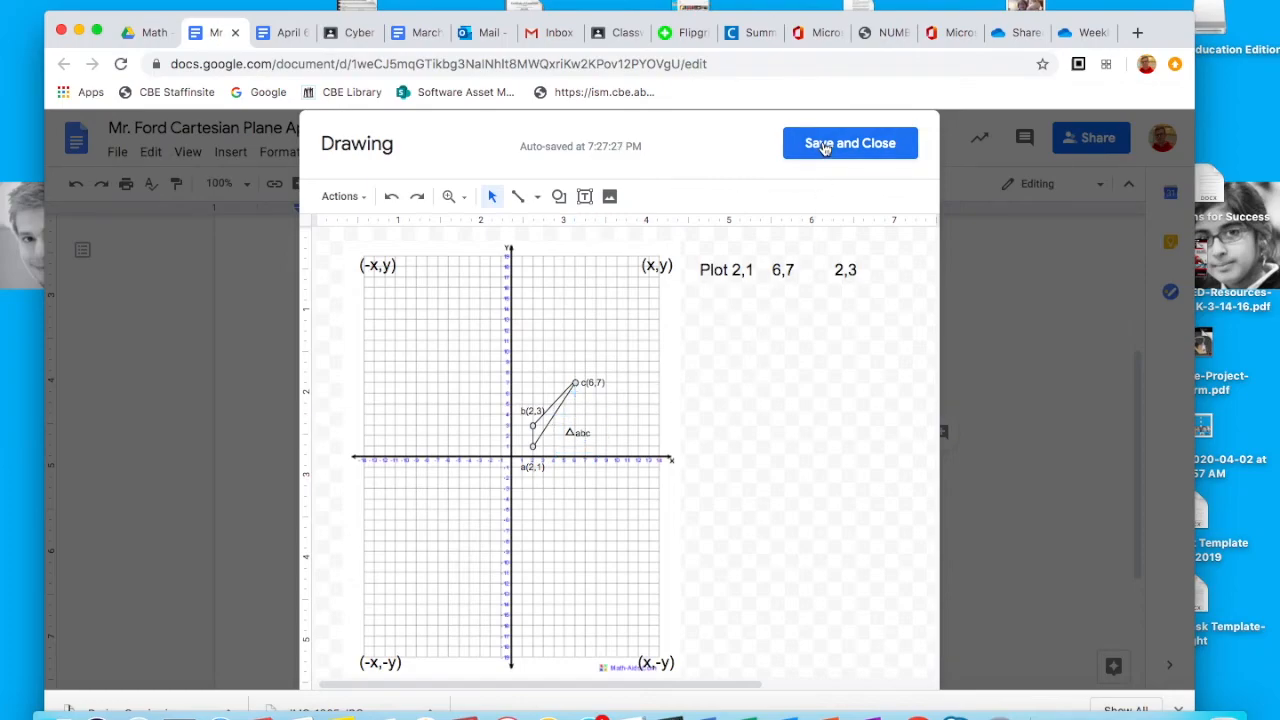
Step: Delete the "Plot 2,1 6,7 2,3" note beside the plane, and save and close the drawing
left_click(702, 269)
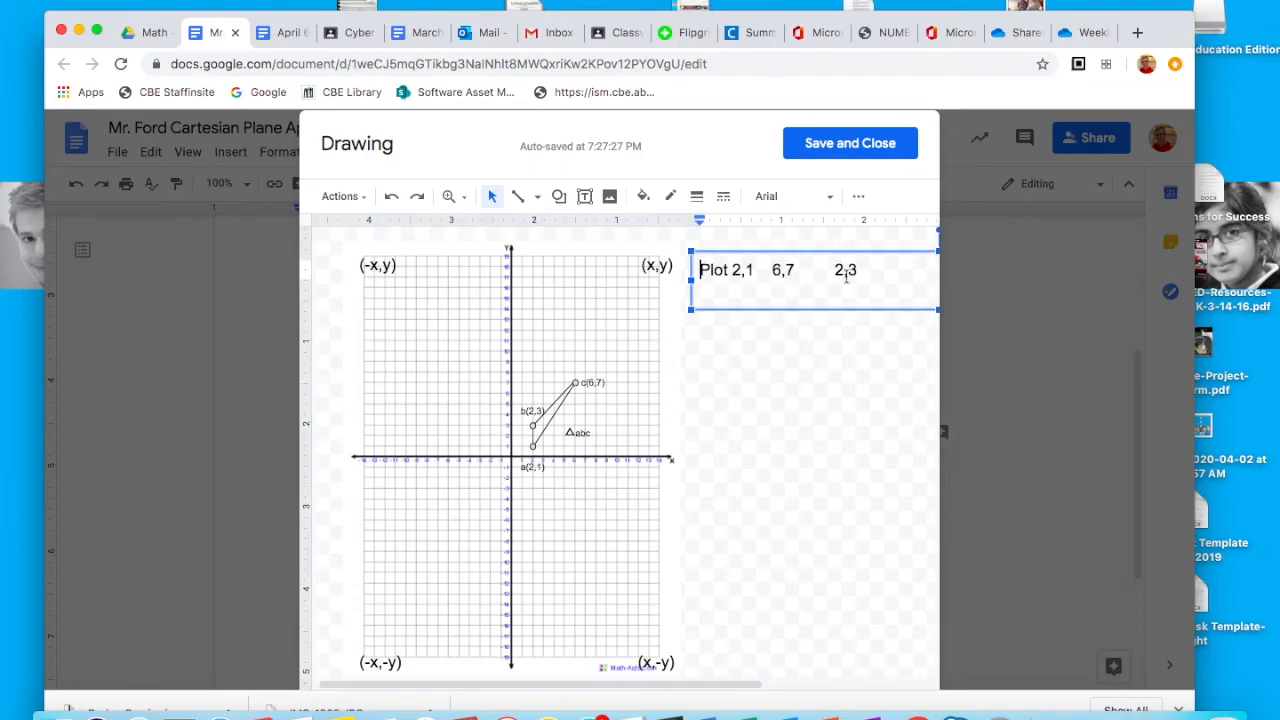
left_click_drag(861, 269, 695, 269)
key("BackSpace")
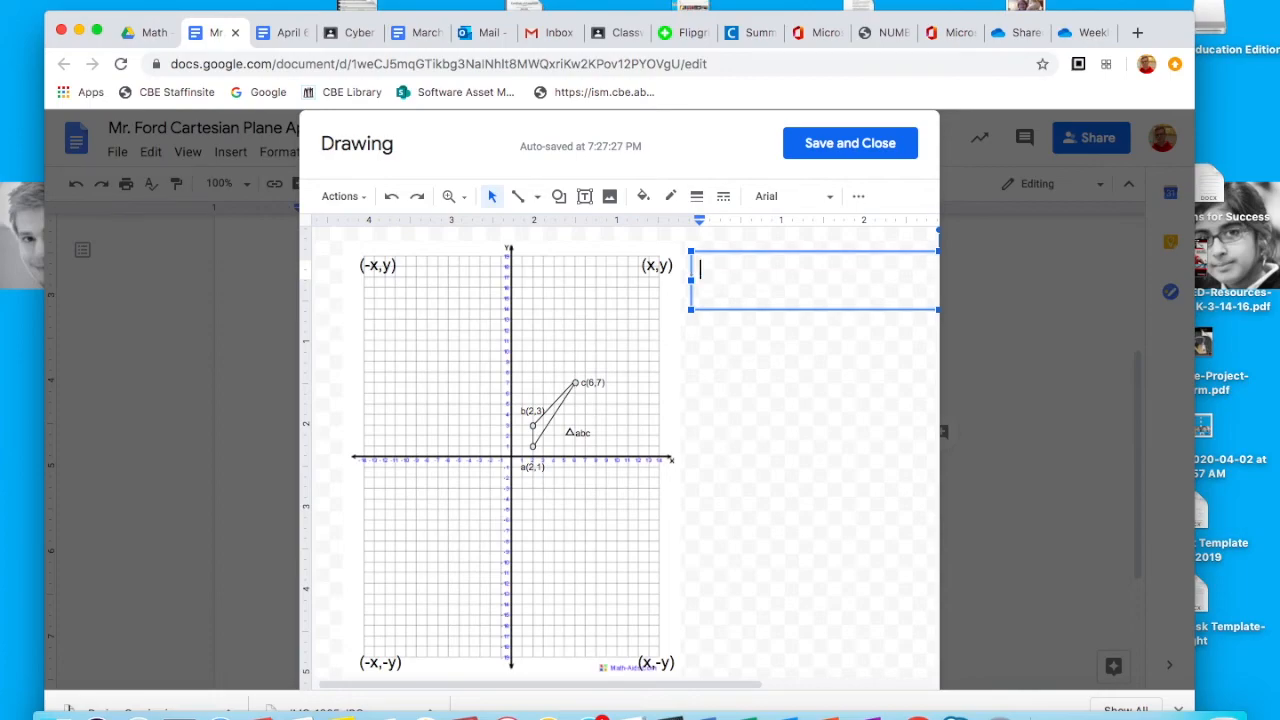
left_click(813, 148)
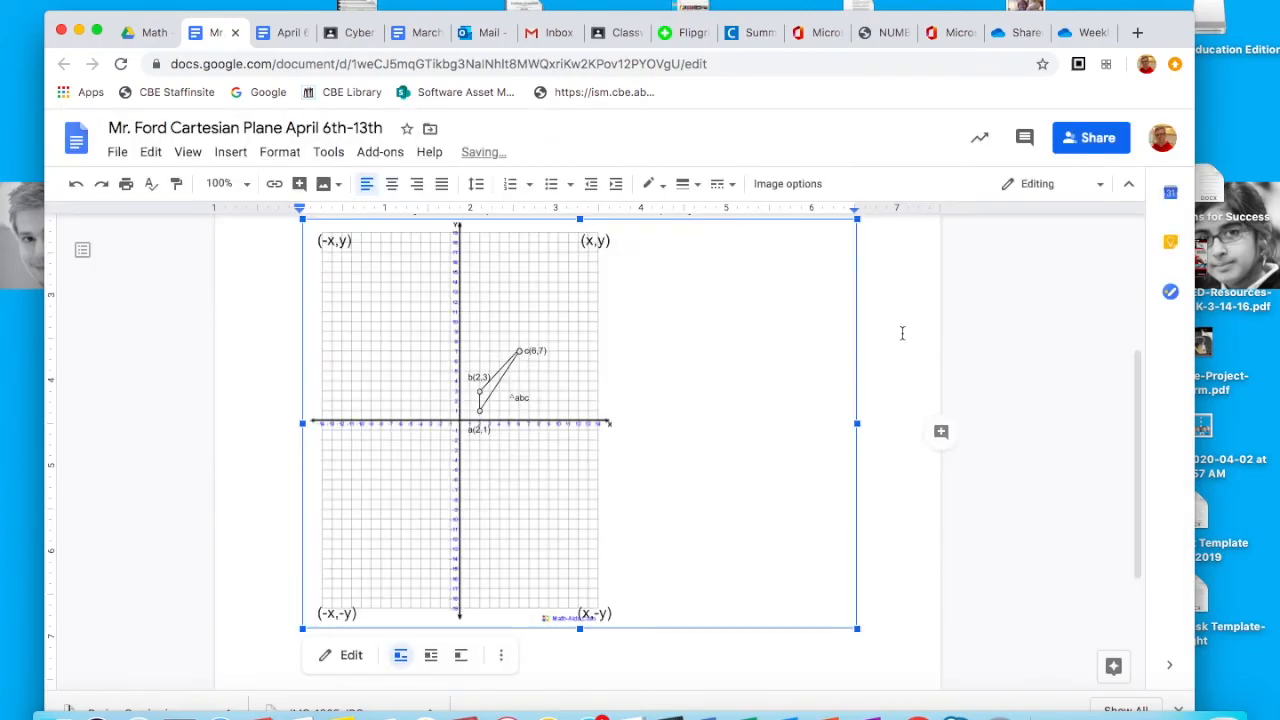
scroll(902, 333, "up", 1)
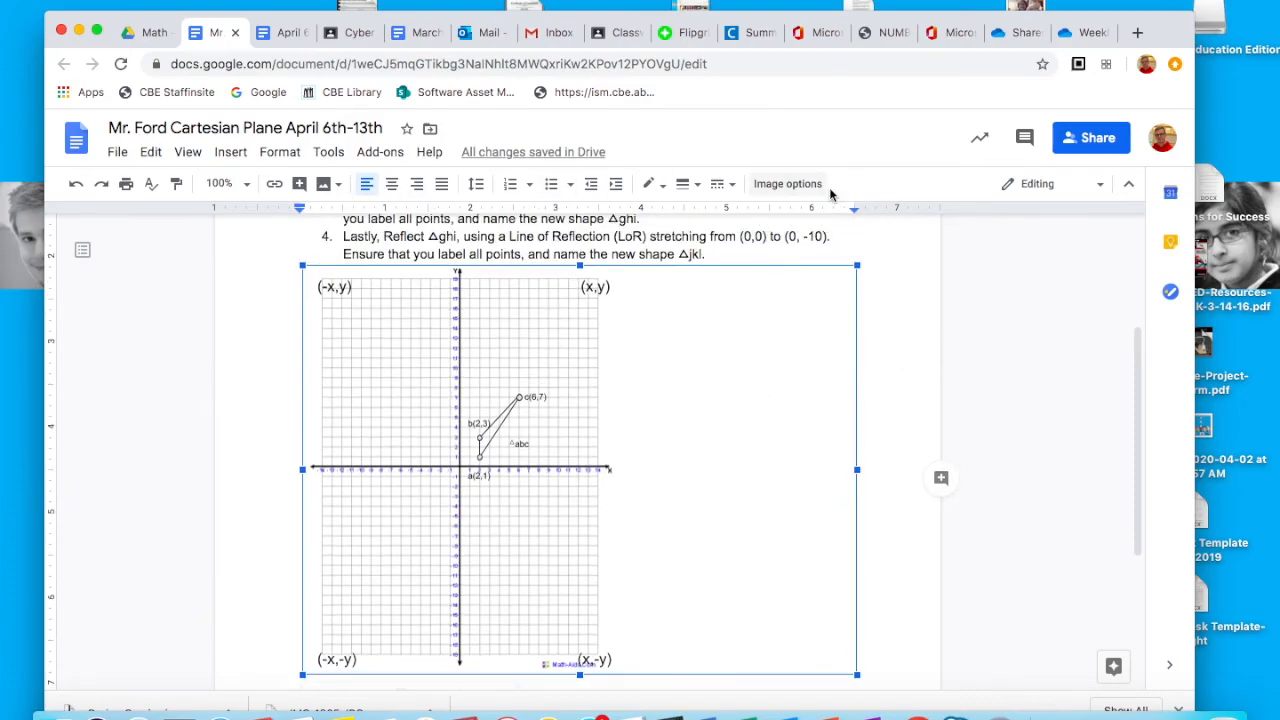
left_click(1129, 184)
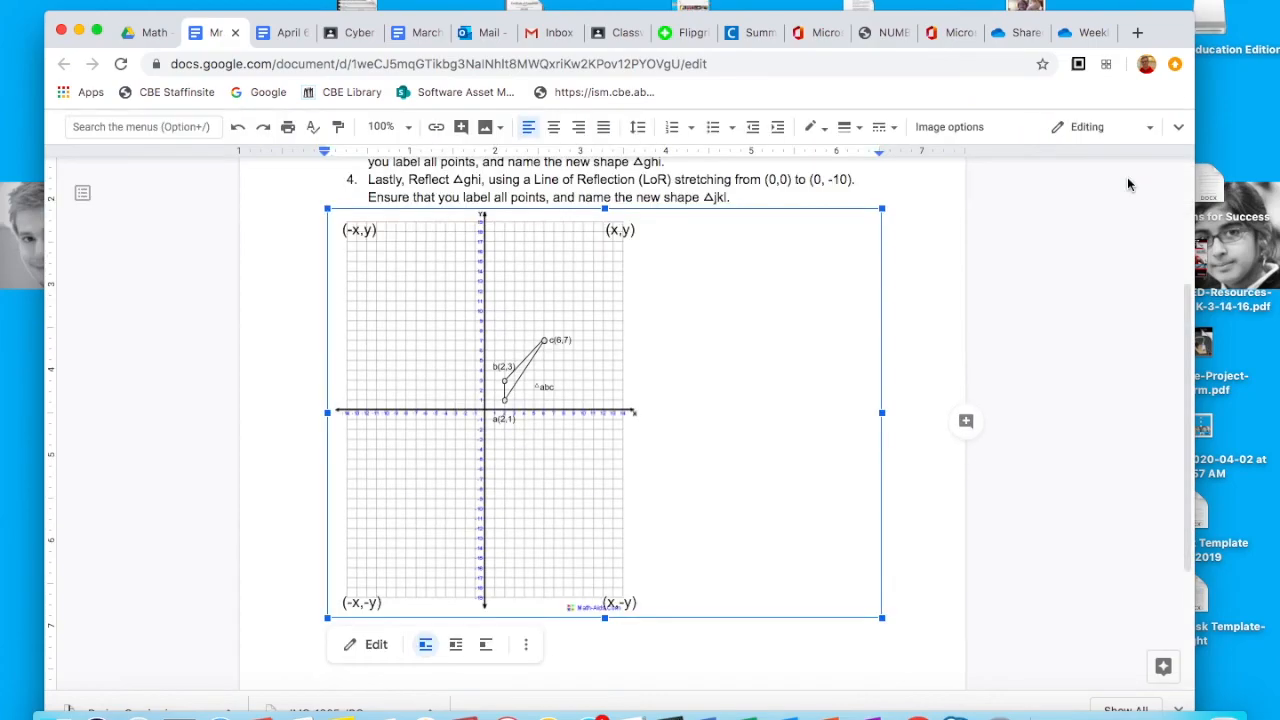
left_click(1180, 131)
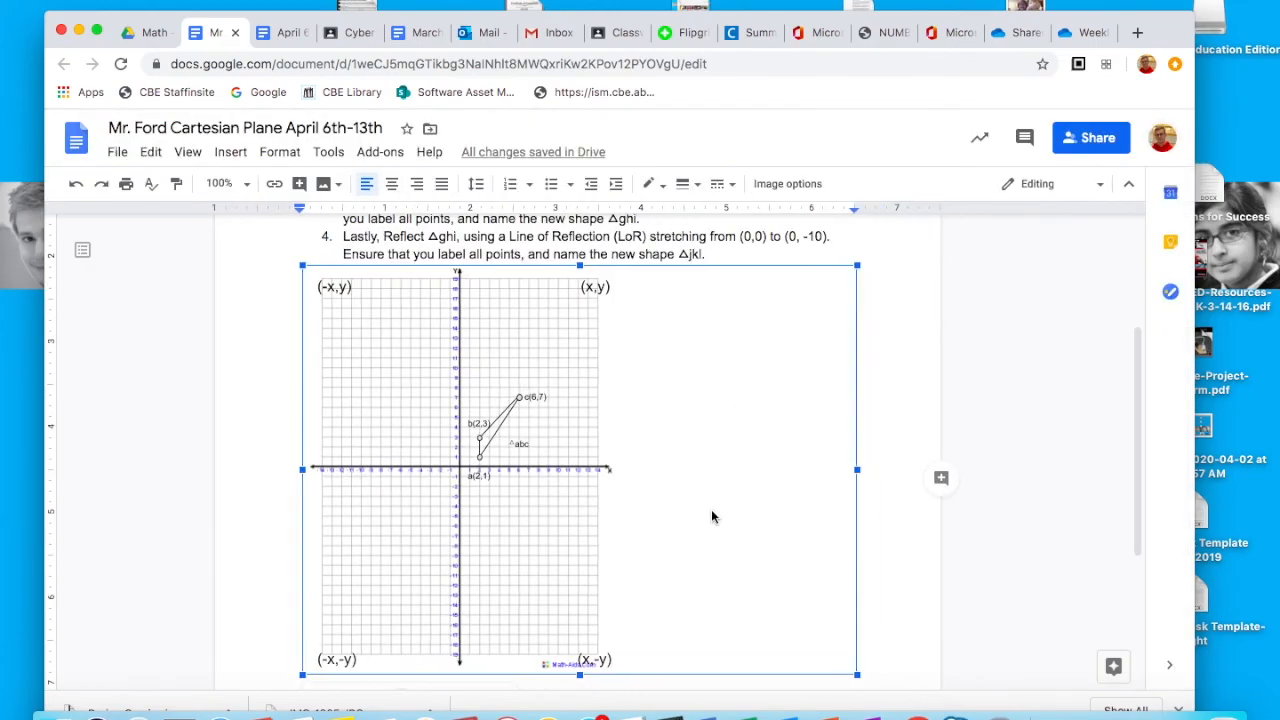
Step: Open the additional options for the selected Cartesian plane drawing
scroll(711, 512, "down", 5)
left_click(502, 510)
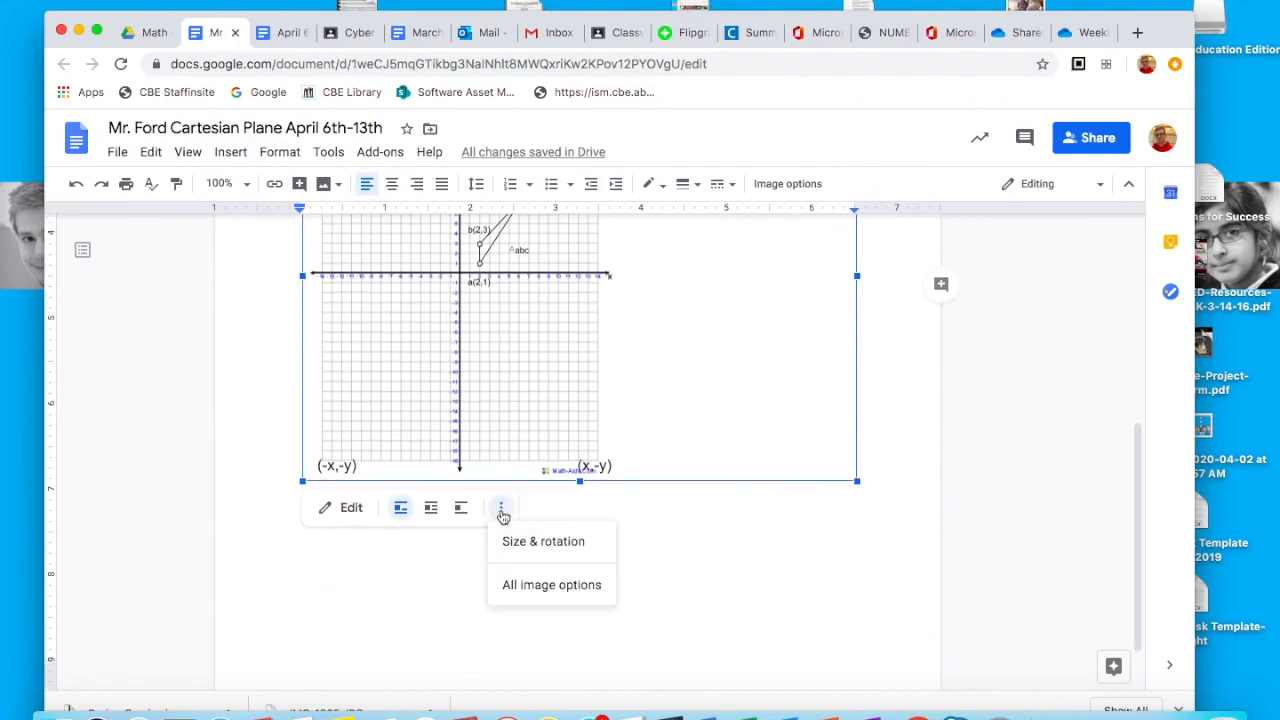